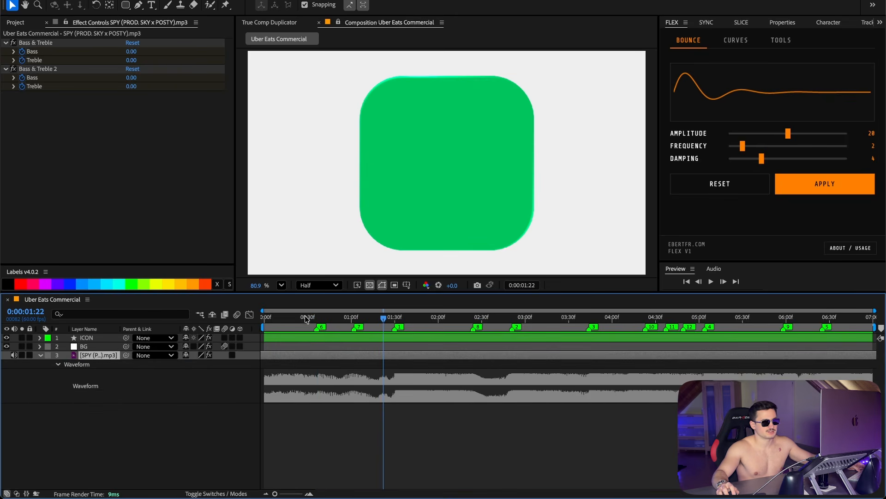
Step: Scrub the playhead to the first audio marker and select the ICON layer
left_click(312, 322)
left_click_drag(312, 326, 320, 328)
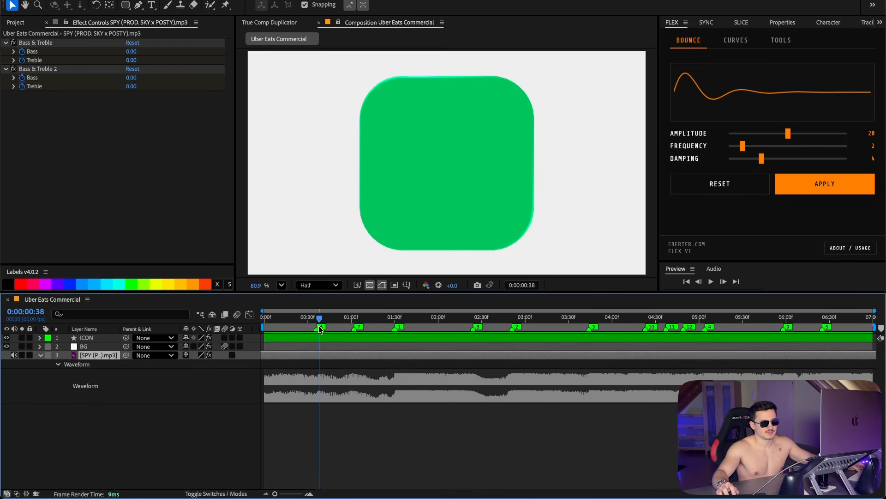
left_click_drag(320, 328, 316, 326)
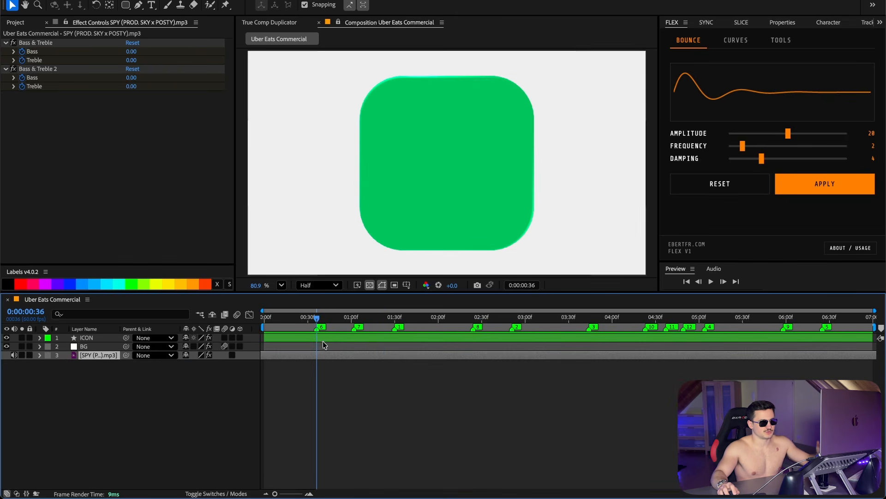
left_click(323, 337)
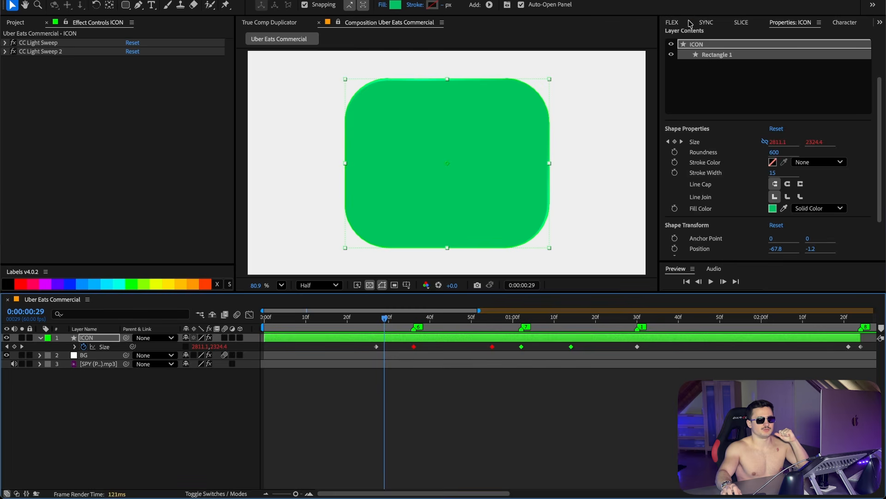
Step: Open the Flex Bounce panel, select the ICON layer's Size keyframes and scrub the timeline to preview the bounce
left_click(689, 23)
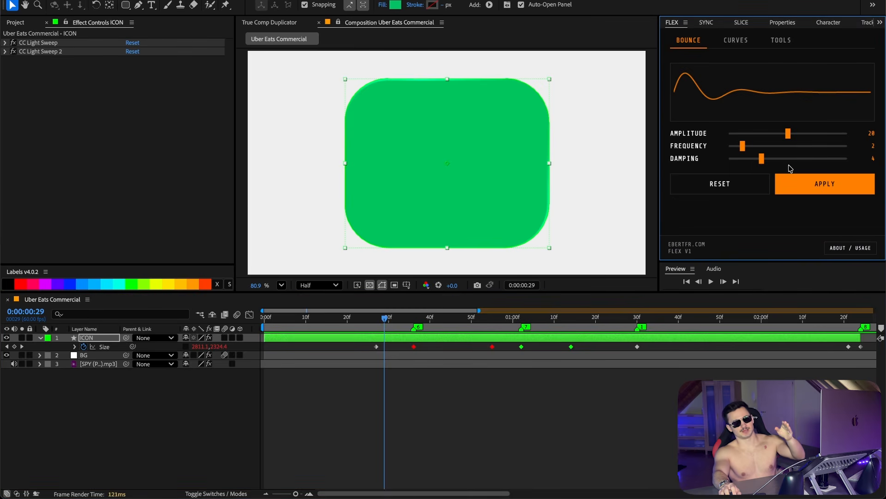
left_click(262, 323)
left_click_drag(323, 317, 414, 318)
left_click(414, 347)
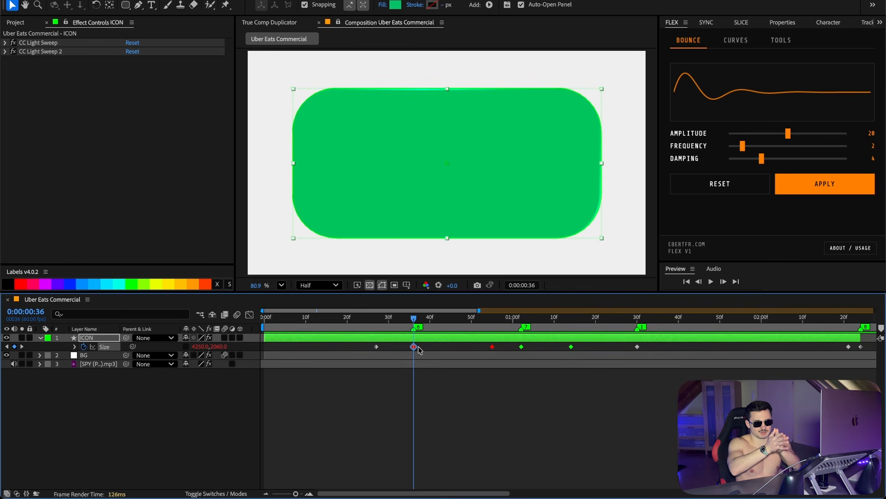
mouse_move(414, 317)
left_mouse_down()
mouse_move(461, 322)
mouse_move(414, 328)
left_mouse_up()
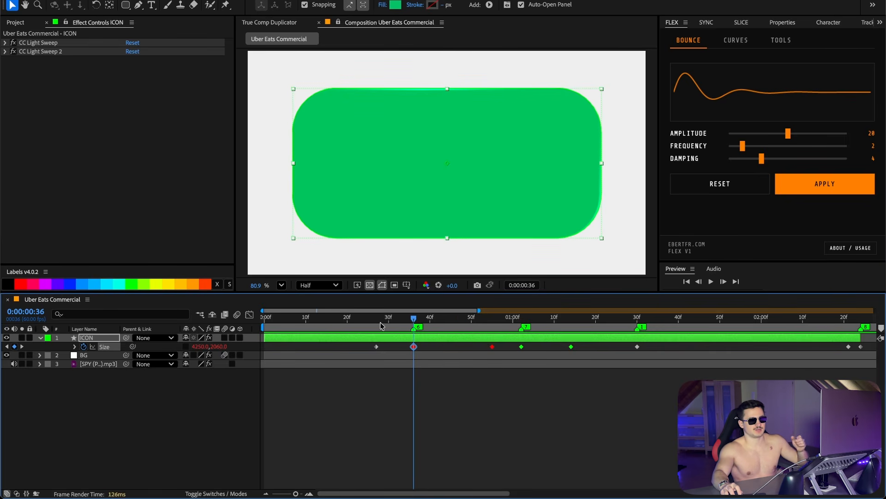
left_click_drag(383, 326, 875, 342)
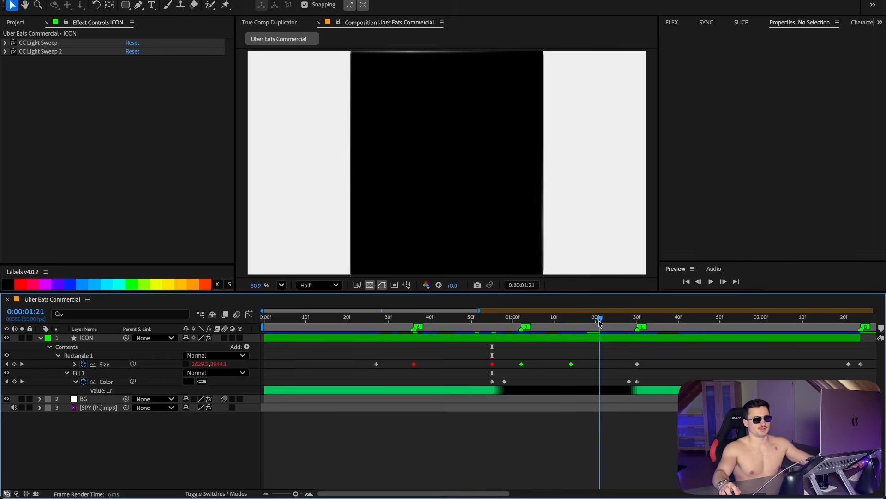
left_click_drag(493, 319, 654, 323)
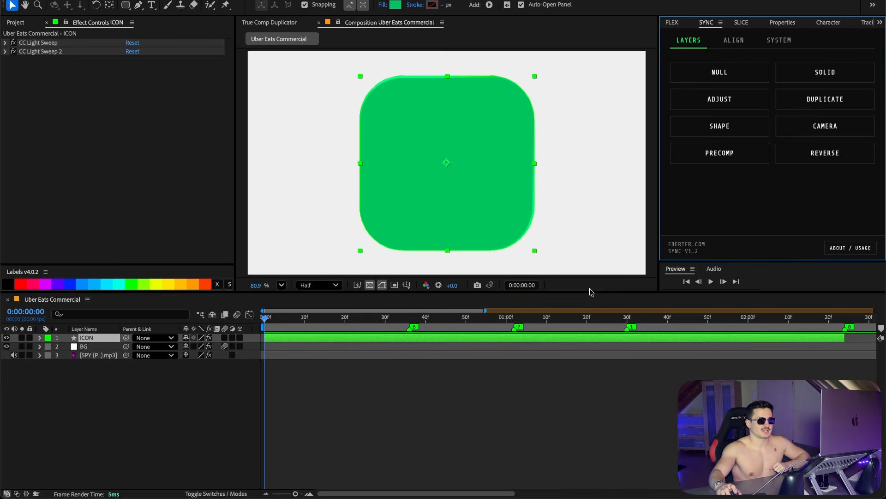
Step: Create sync null controllers with the Sync Null tool and rename the eighth null TEXT
left_click(728, 80)
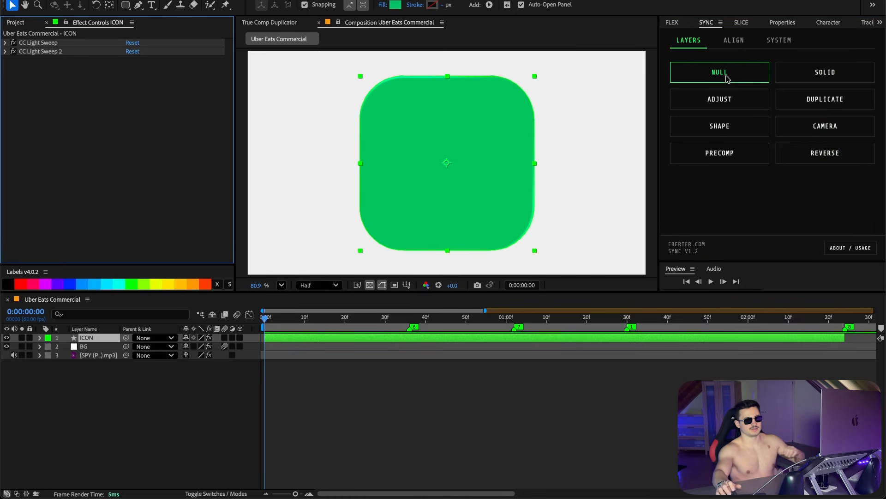
left_click(728, 80)
type("TEXT")
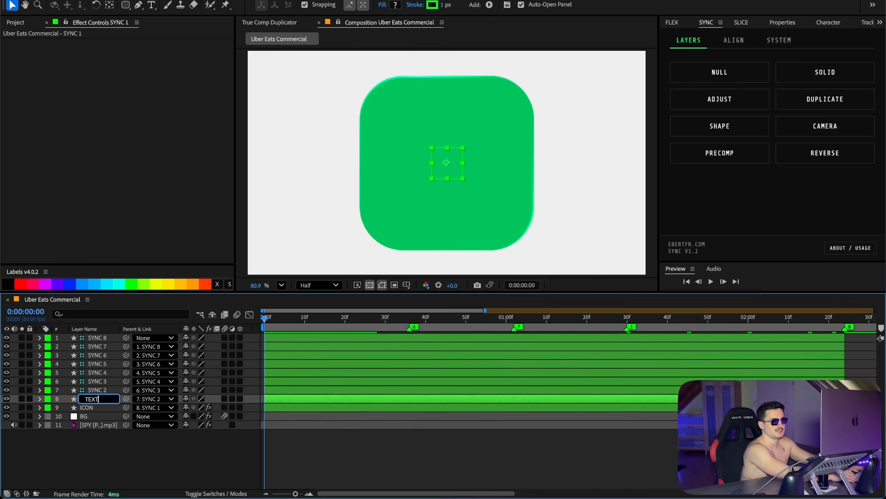
key("Return")
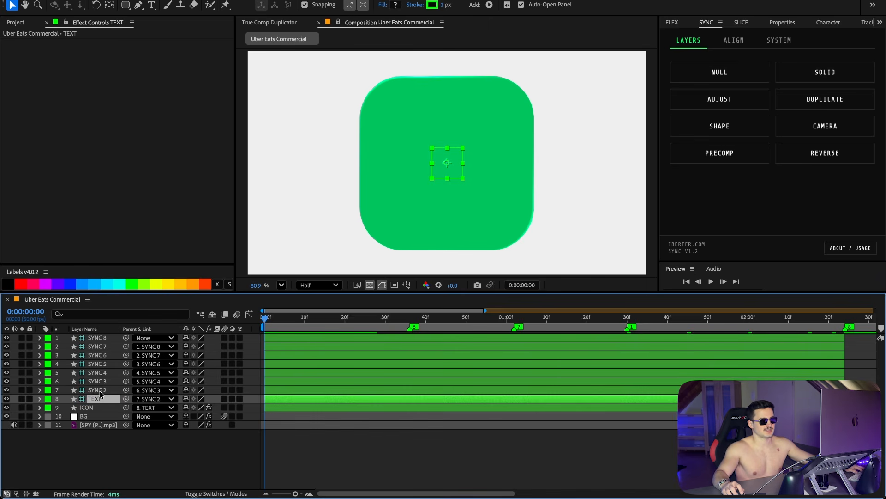
Step: Rename the top sync null to SCALE
left_click(123, 340)
key("Return")
type("SCALE")
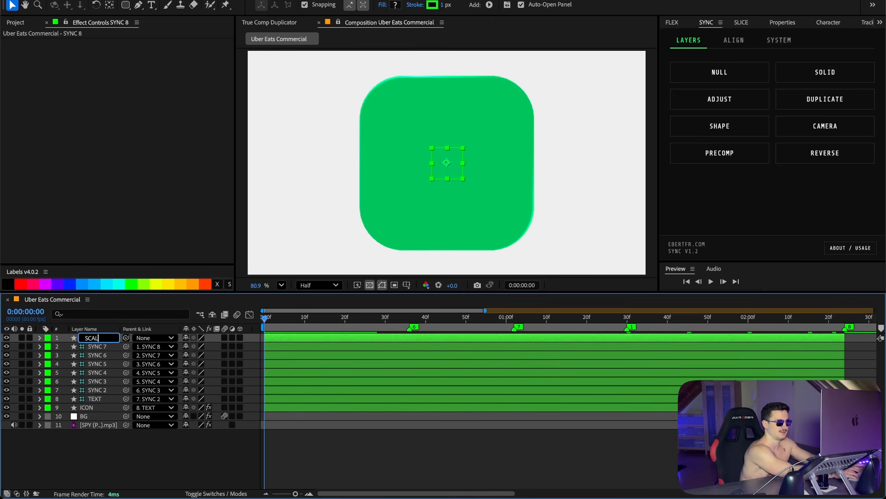
key("Return")
Step: Rename the remaining sync nulls as ICON1 through ICON6
left_click(95, 390)
key("Return")
key("BackSpace")
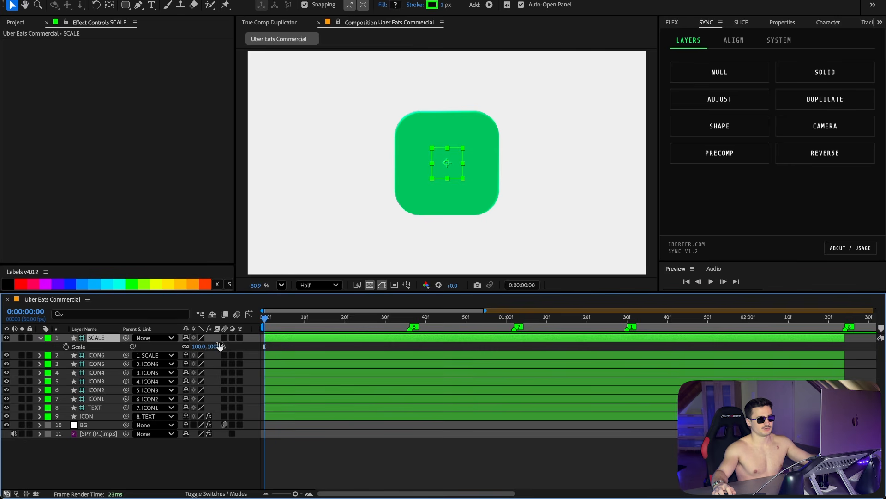
Step: Set the SCALE null's scale to 400%
left_click(219, 346)
type("400")
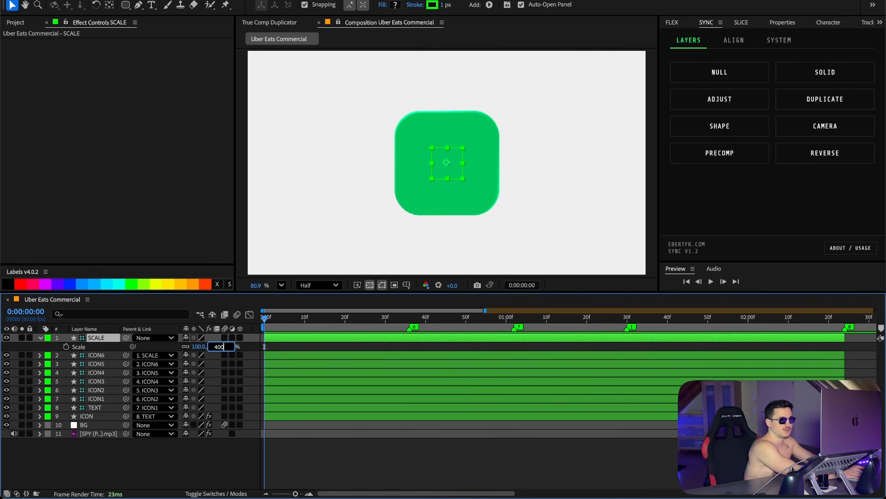
key("Return")
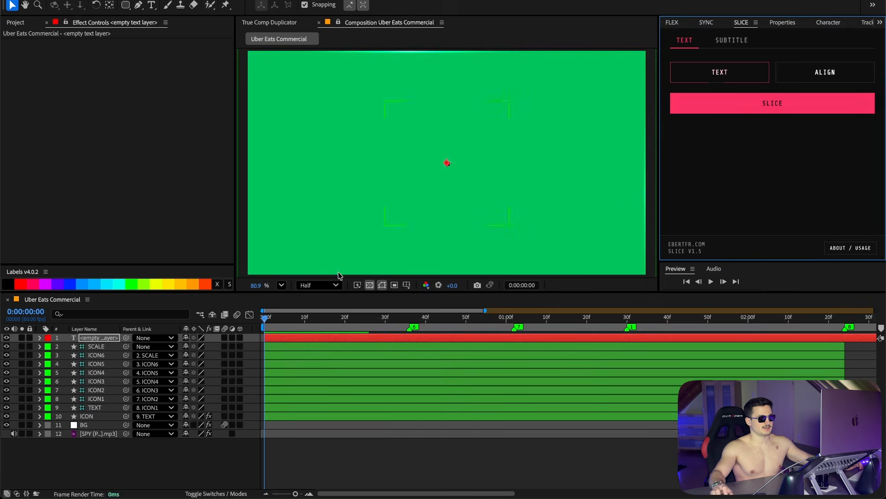
Step: Add a HE text layer, move it below the TEXT null and parent it to TEXT
type("HE")
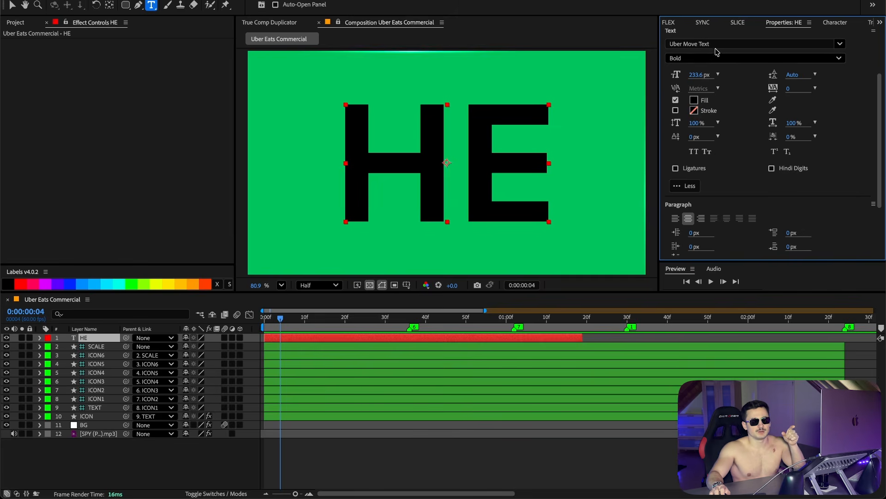
left_click_drag(101, 337, 104, 413)
left_click_drag(126, 407, 107, 401)
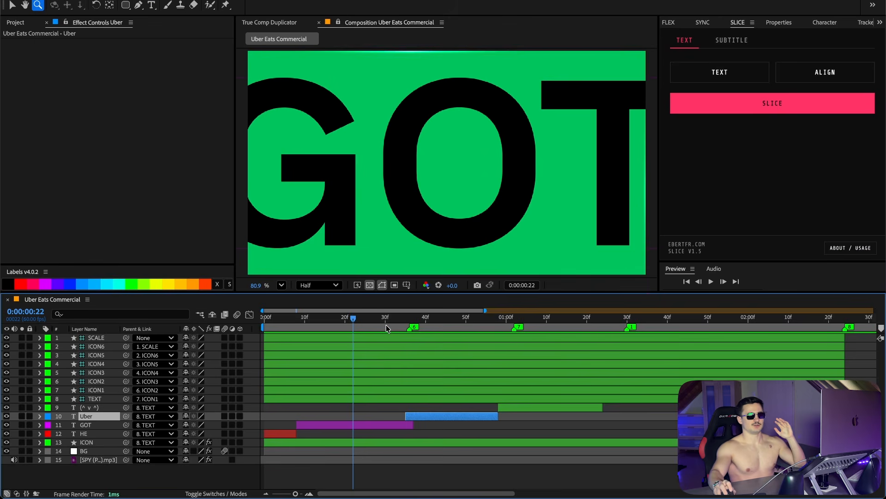
Step: Keyframe the SCALE null's scale at 400% at the start and 100% at about 0:00:01:28
key("Home")
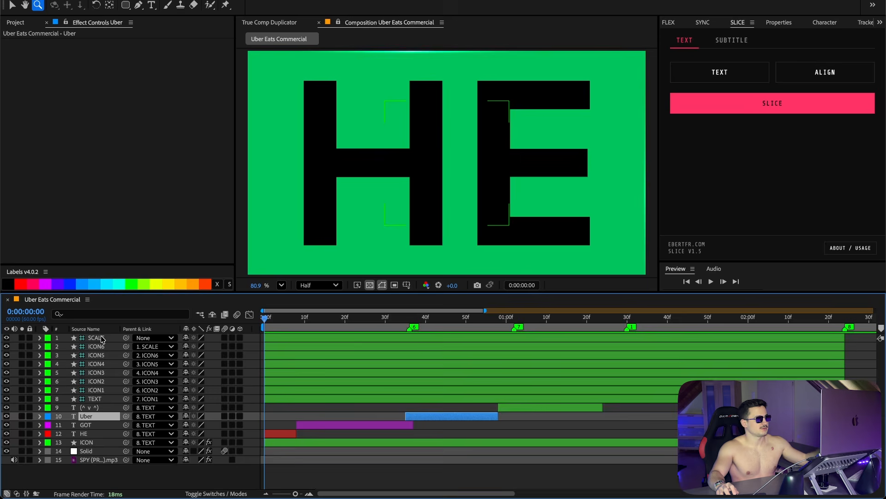
left_click(100, 338)
key("s")
left_click(66, 347)
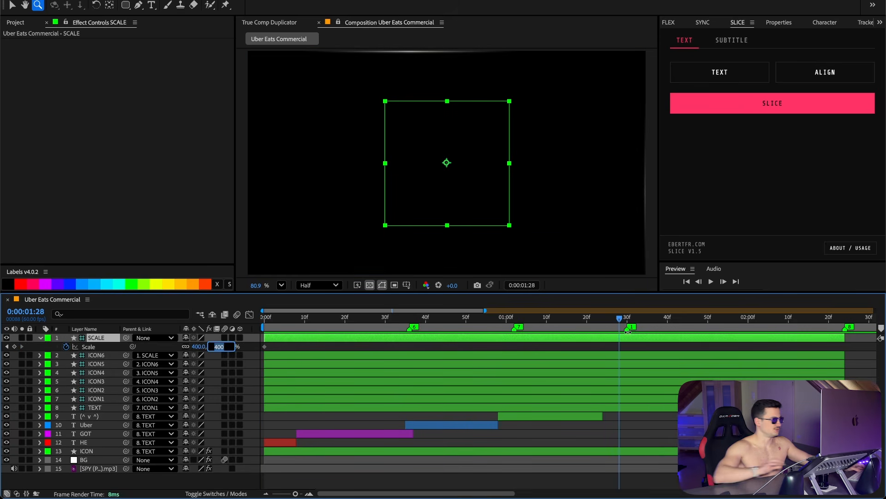
type("100")
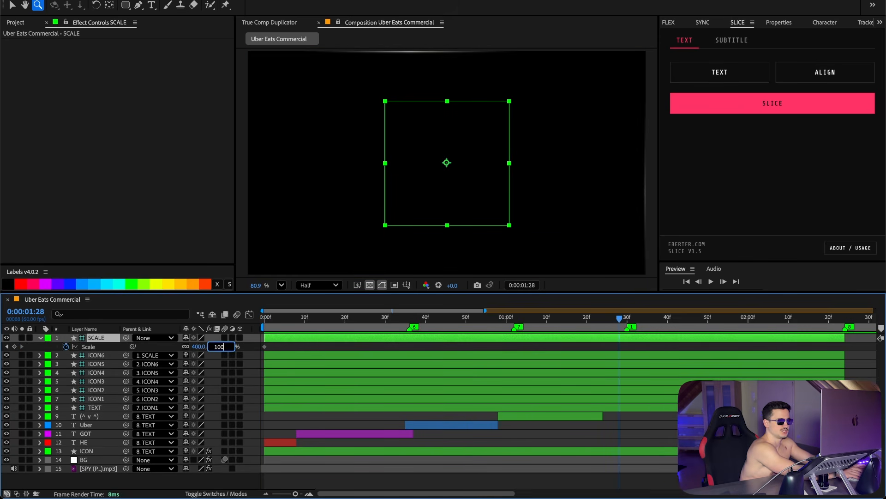
key("Return")
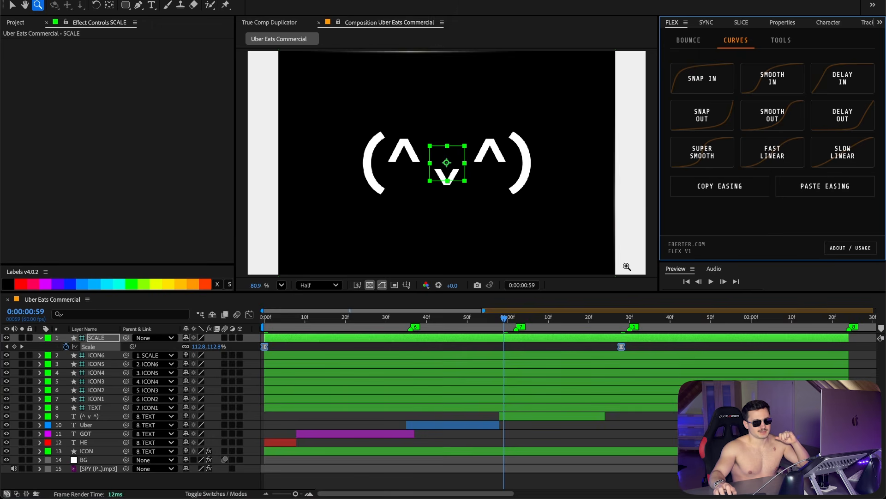
Step: Move the SCALE null's last scale keyframe to the marker at 0:00:02:24
left_click(505, 319)
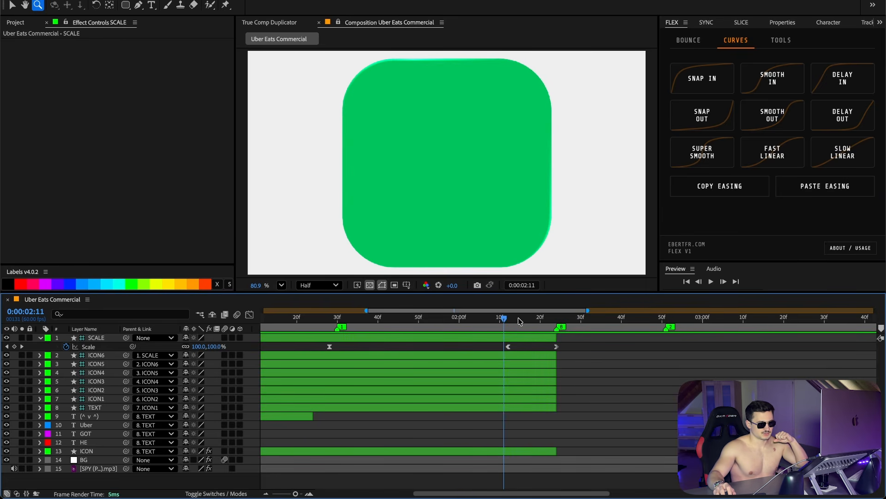
left_click_drag(505, 319, 554, 318)
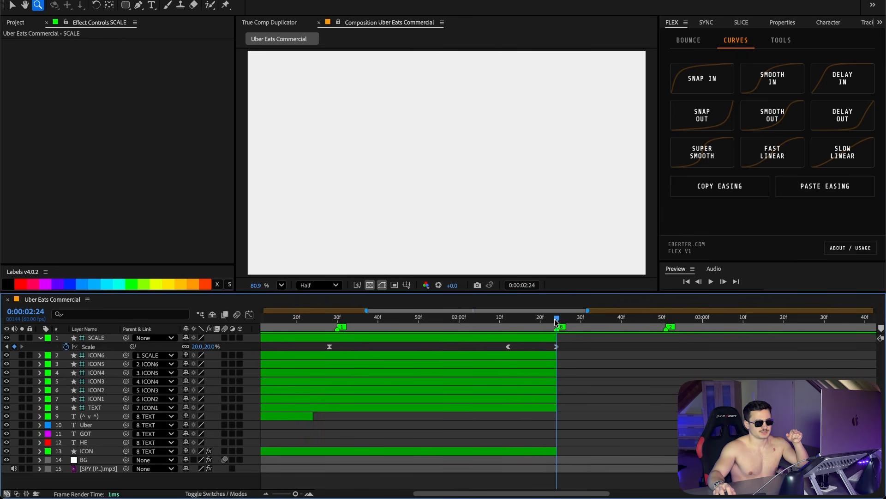
left_click_drag(484, 346, 559, 347)
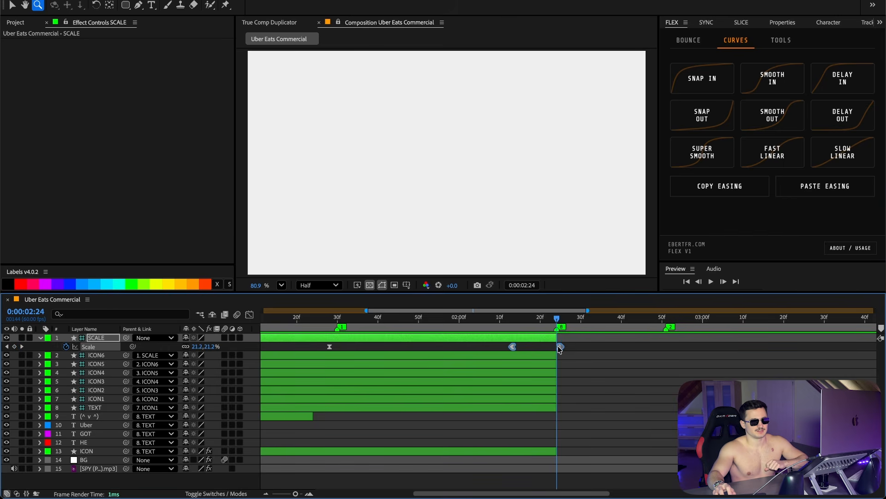
left_click(585, 352)
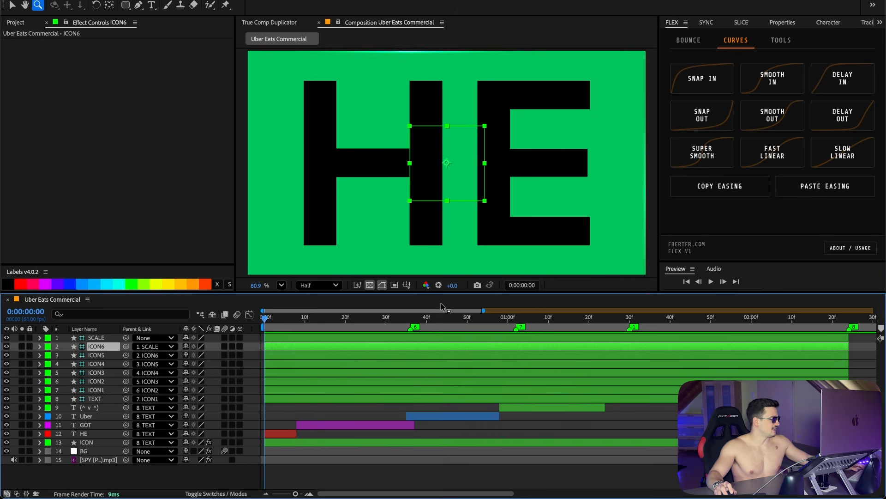
Step: Paste the scale keyframes onto the ICON6 null at about frame 7
key("s")
left_click(293, 319)
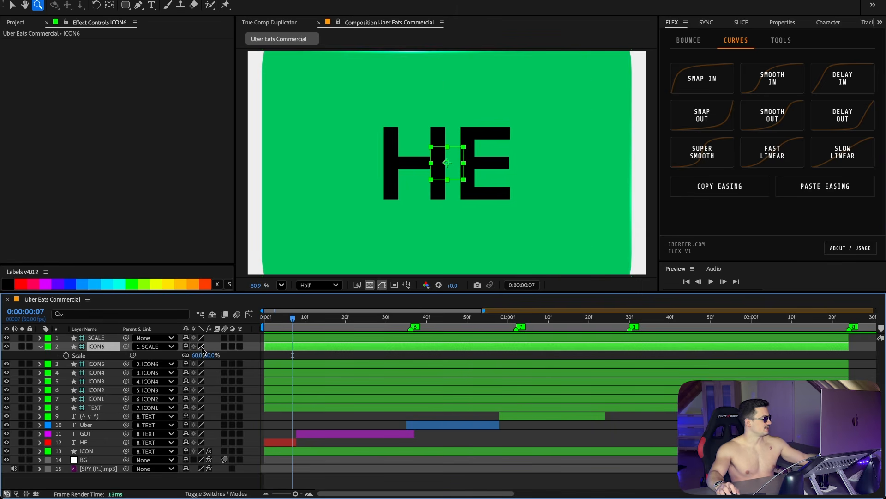
key("super+v")
left_click(307, 358)
left_click_drag(297, 322, 298, 324)
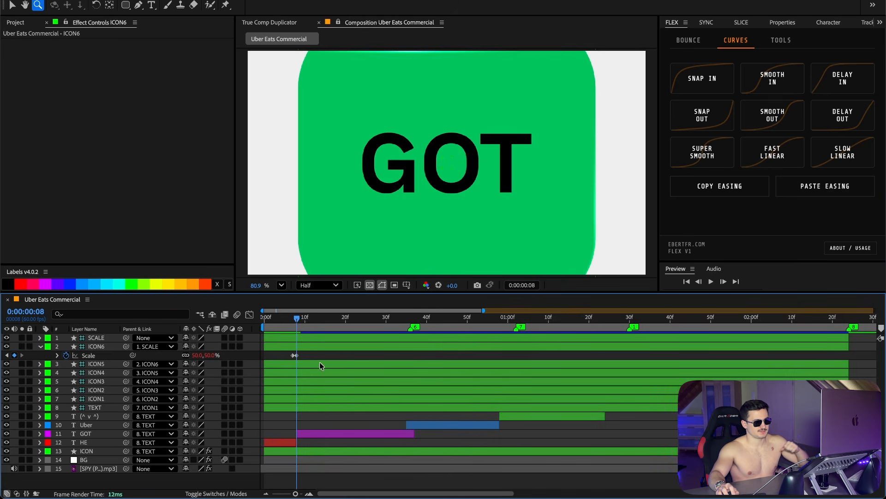
Step: Inspect the text, ICON and ICON1 layers and their parent links
left_click(688, 40)
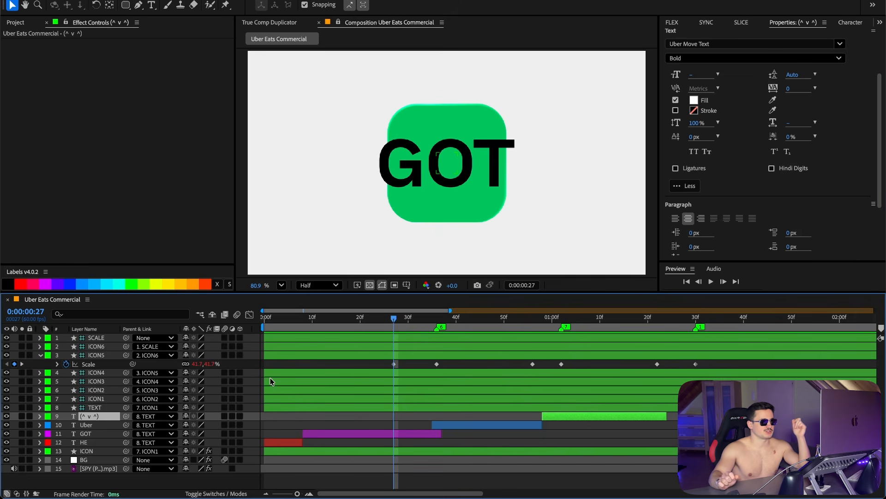
left_click(85, 442, "shift")
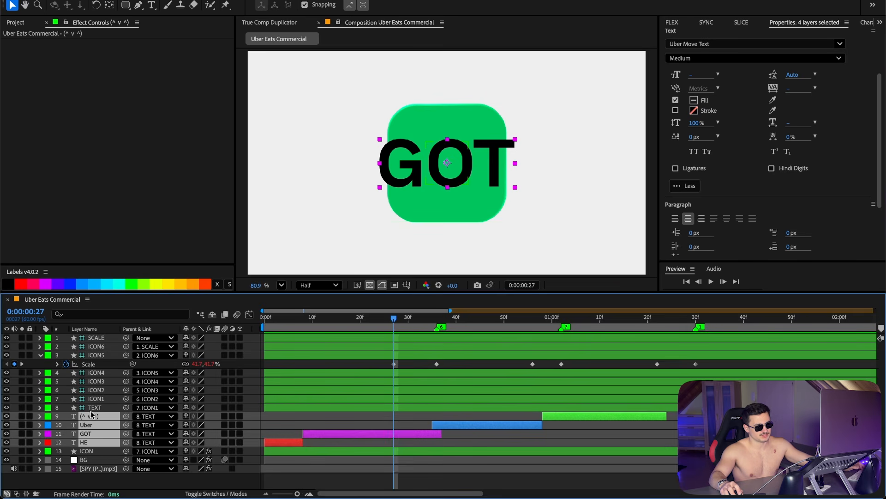
left_click(92, 407)
left_click(87, 451)
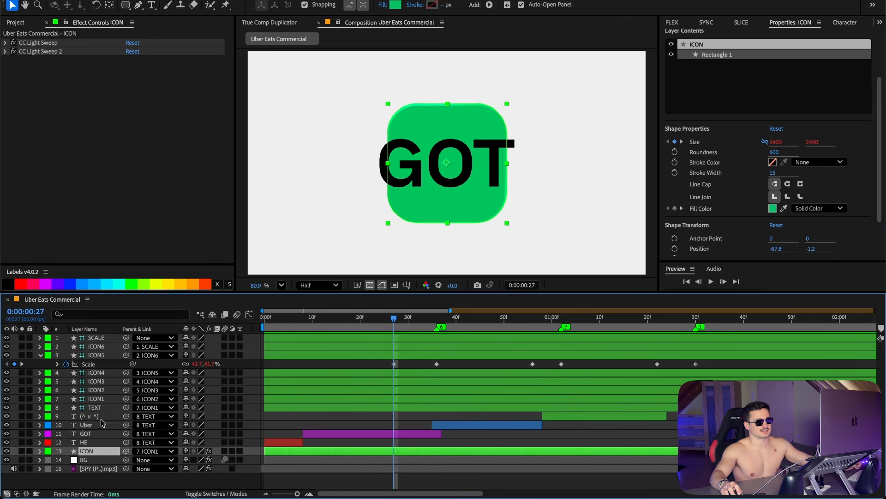
left_click(106, 407, "ctrl")
left_click(107, 400)
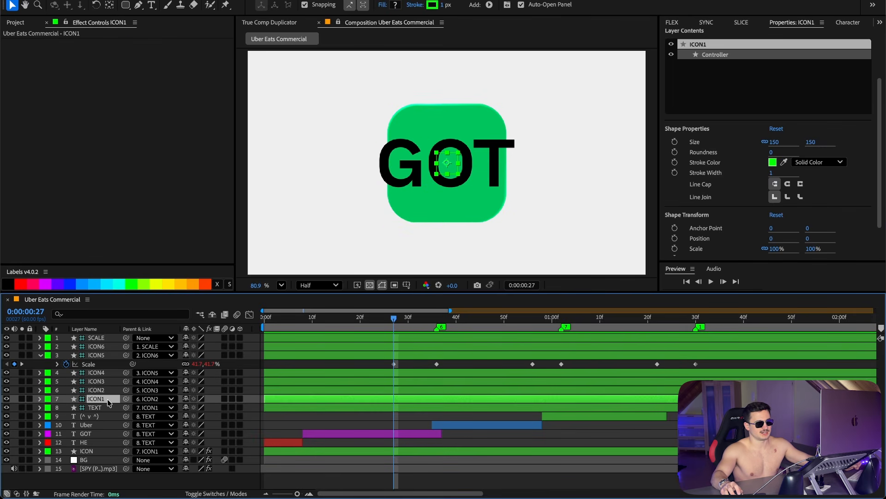
Step: Reveal the ICON5 null's Position keyframes alongside Scale and scrub to the next marker
left_click(409, 356)
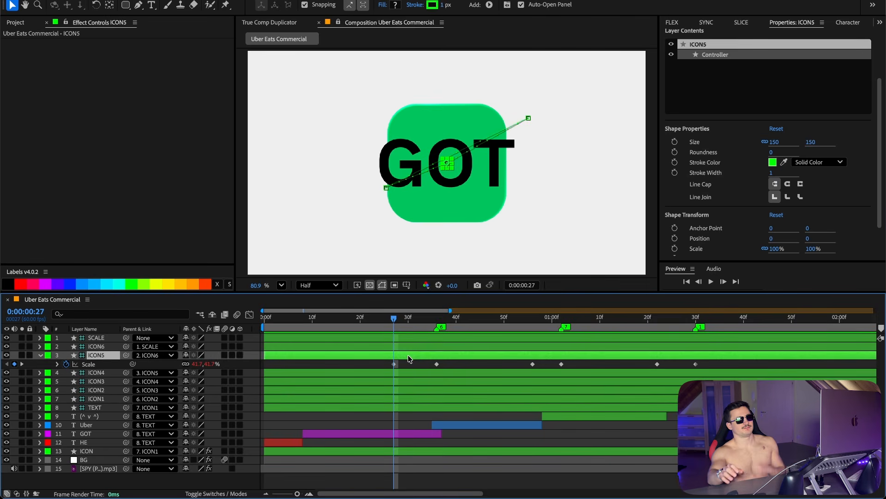
key("shift+p")
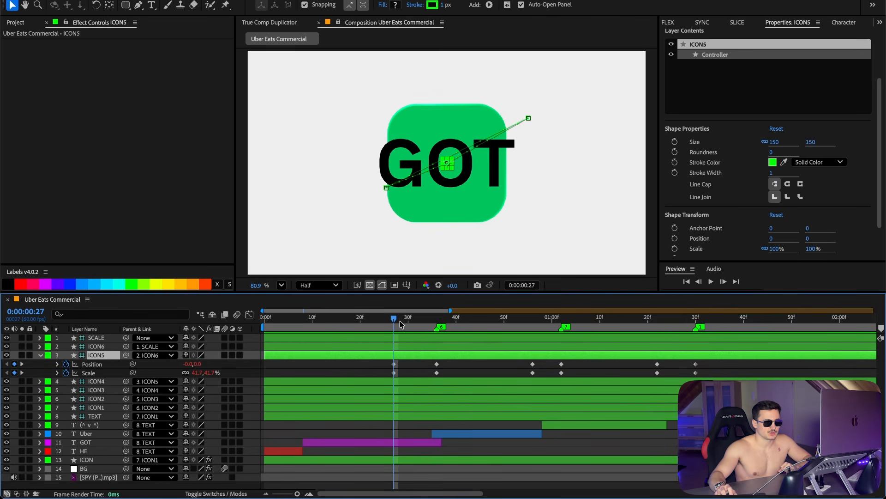
left_click_drag(401, 324, 437, 325)
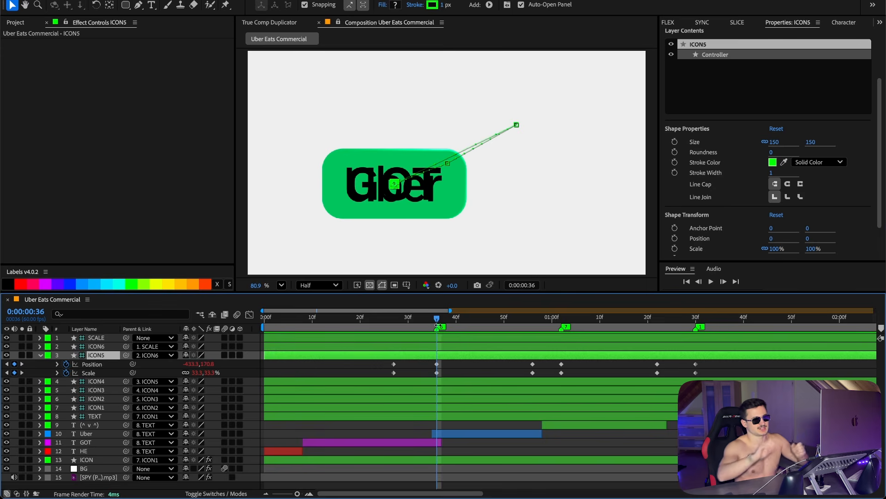
Step: Select the ICON5 keyframes at about 0:00:00:56 and scrub onward to review the following markers
left_click(533, 325)
left_click_drag(538, 359, 524, 375)
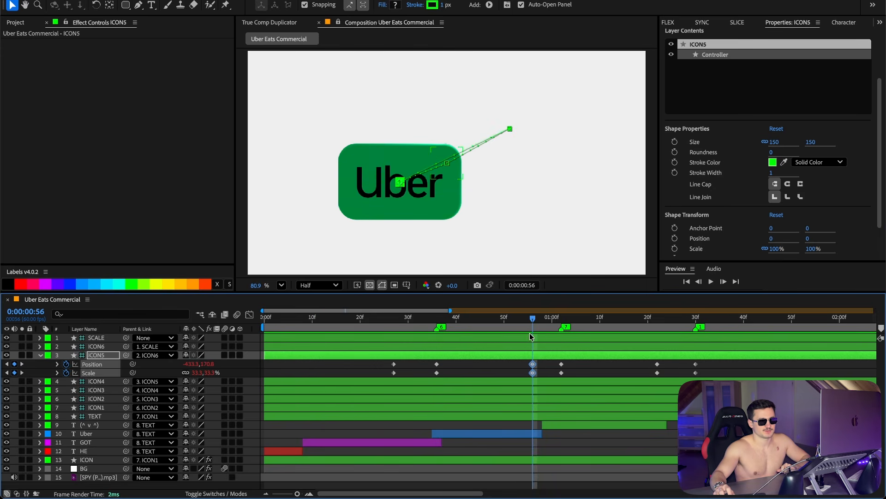
left_click_drag(537, 324, 562, 324)
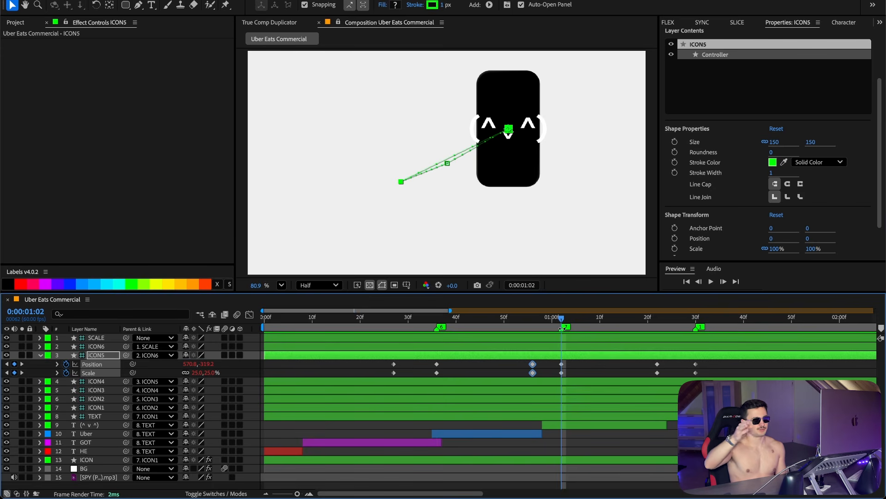
left_click(327, 383)
left_click(303, 367)
key("1")
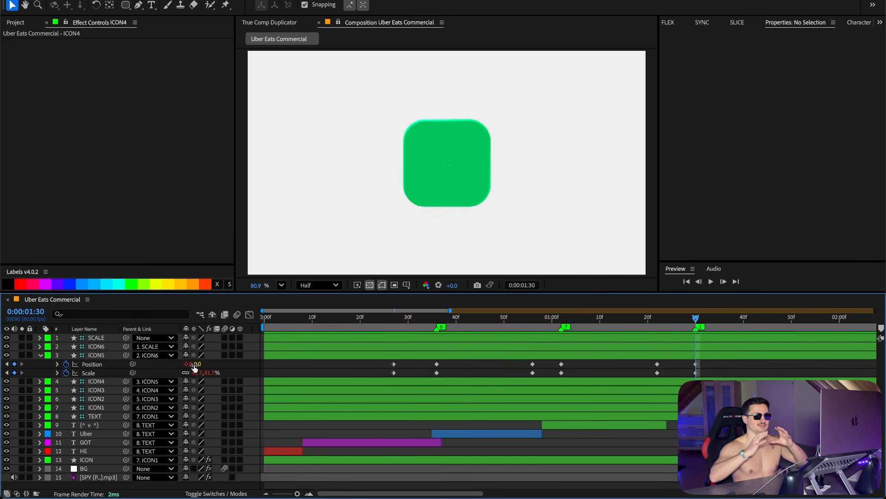
Step: Select all of the ICON5 null's Position and Scale keyframes and open the Flex panel
left_click_drag(336, 367, 713, 381)
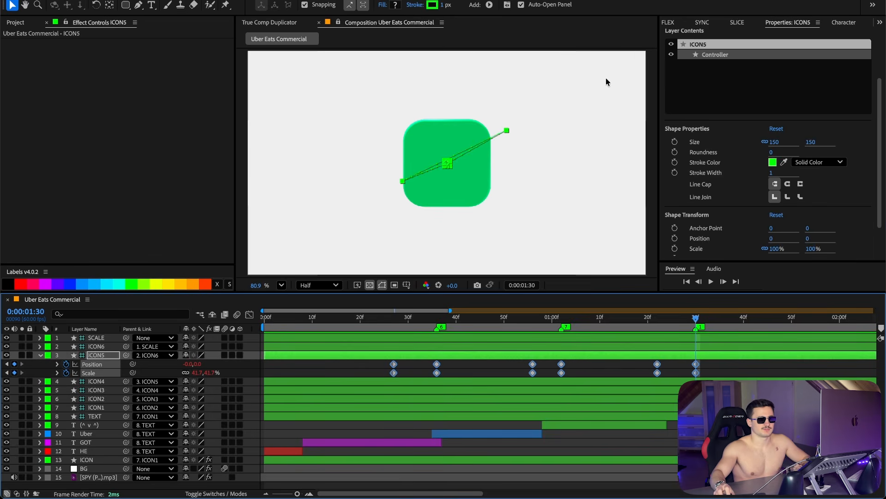
left_click(690, 20)
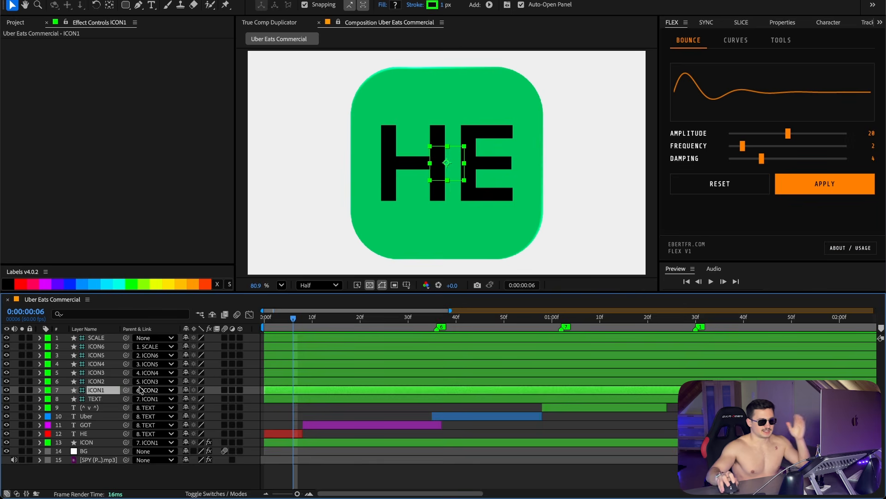
Step: Reveal the ICON1 null's Rotation keyframes and scrub across the timeline markers to review them
key("r")
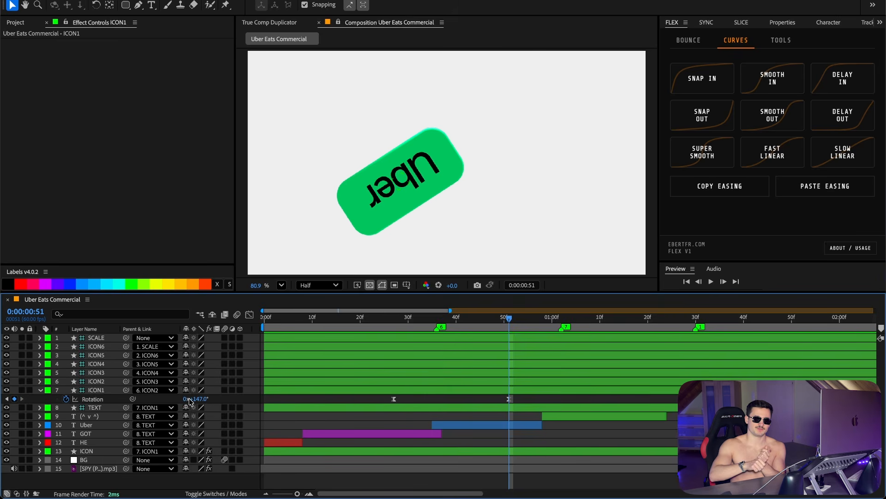
left_click_drag(520, 330, 715, 327)
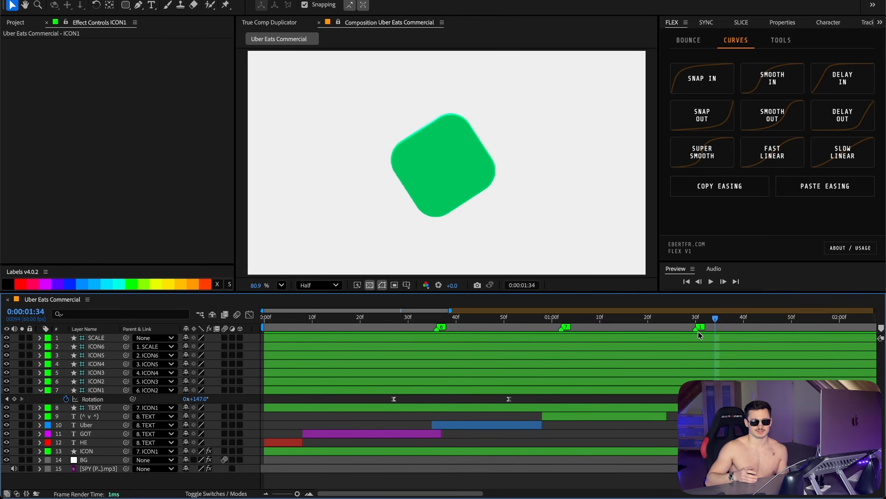
left_click_drag(698, 331, 507, 340)
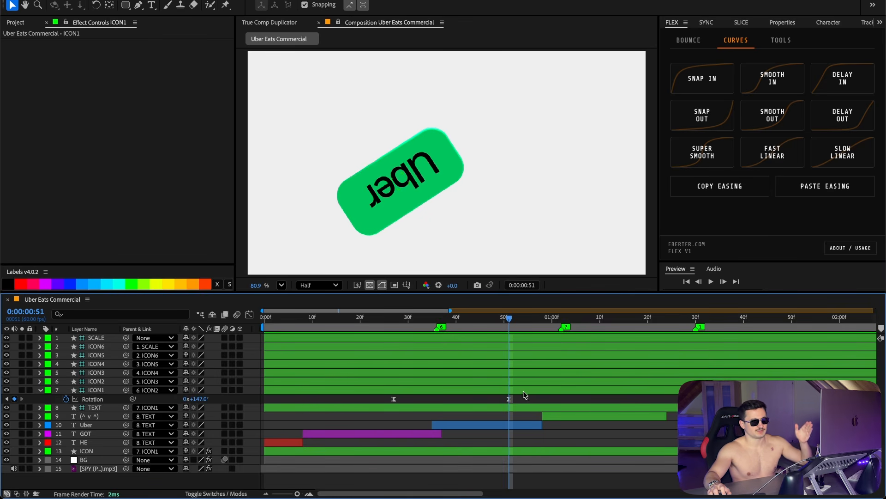
Step: Select the ICON1 Rotation keyframes and adjust their speed curve in the Graph Editor
left_click_drag(530, 397, 387, 401)
left_click(436, 319)
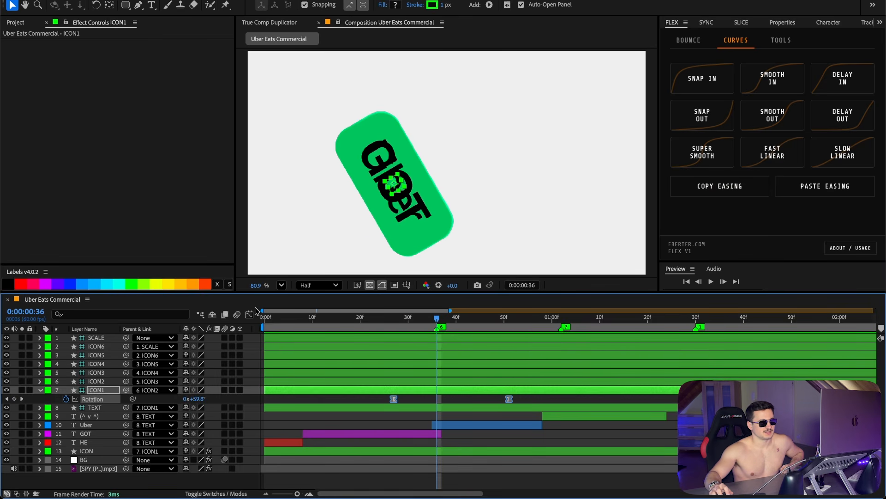
key("shift+F3")
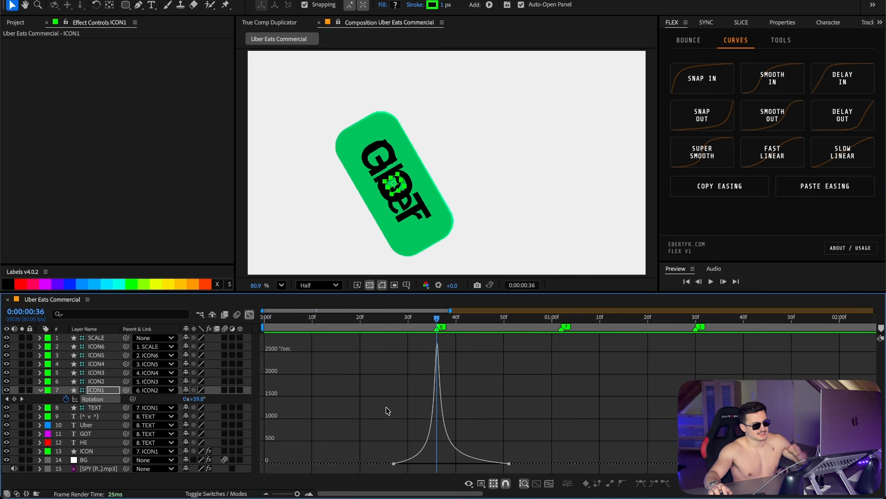
left_click(399, 462)
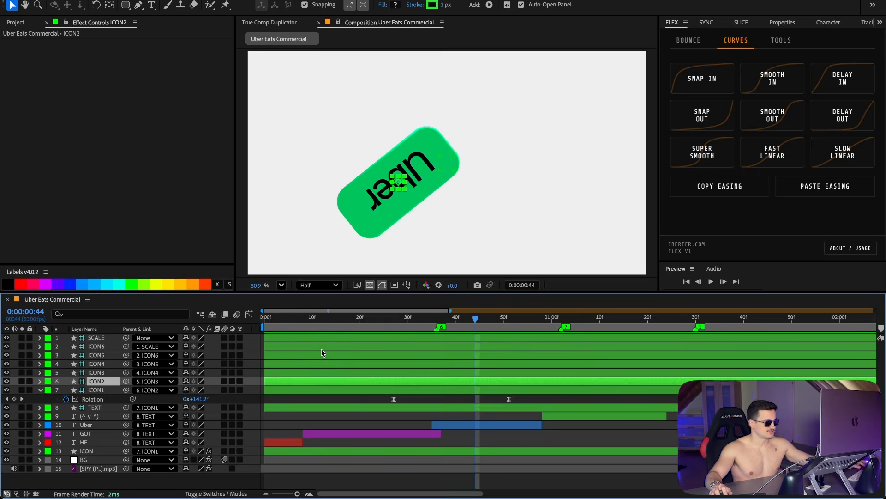
Step: Reveal Rotation on the ICON2 and ICON4 nulls and set ICON4's rotation to 0°
key("ctrl+Up")
key("r")
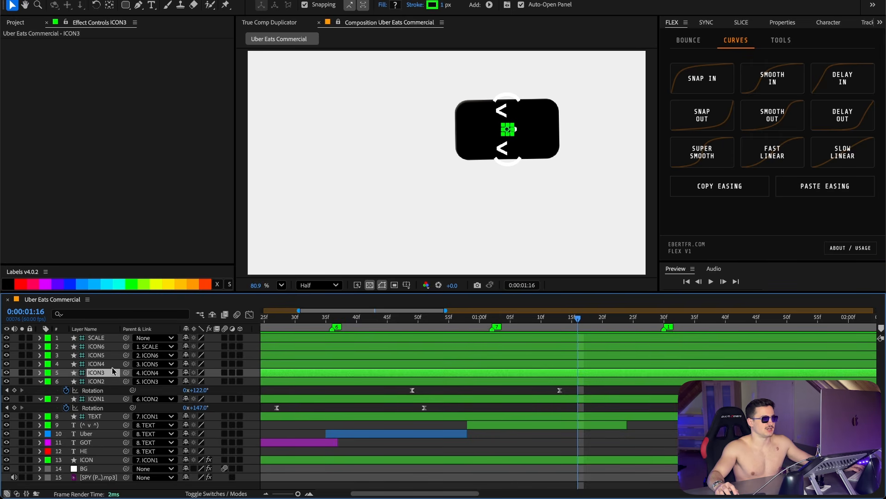
left_click(108, 365)
key("r")
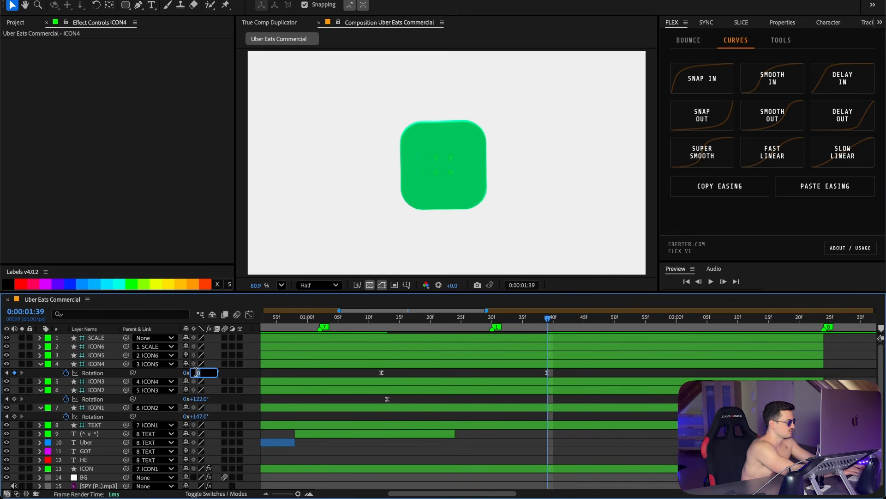
mouse_move(198, 372)
left_mouse_down()
mouse_move(167, 372)
mouse_move(186, 375)
left_mouse_up()
left_click(187, 373)
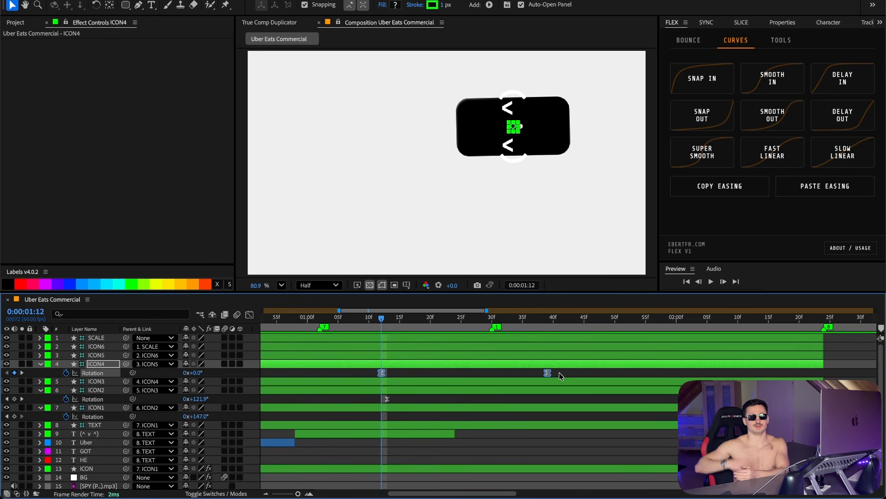
Step: Play back the composition from the beginning to review the motion
left_click(249, 314)
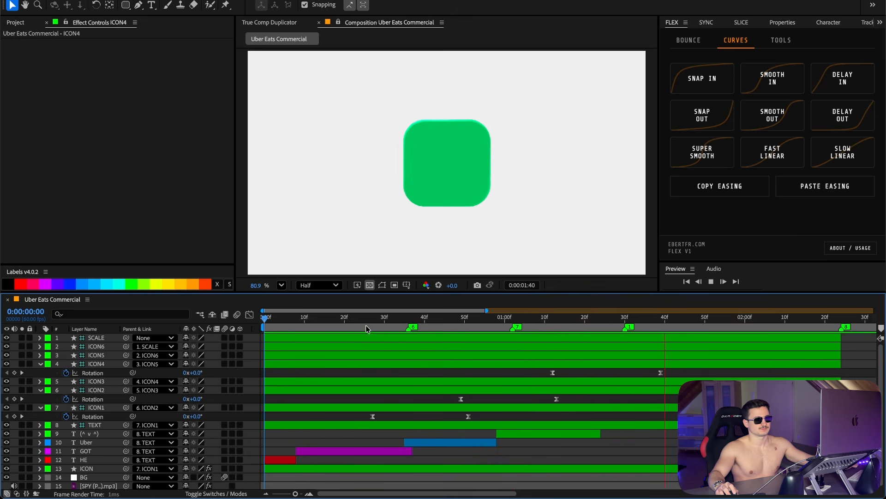
left_click(344, 319)
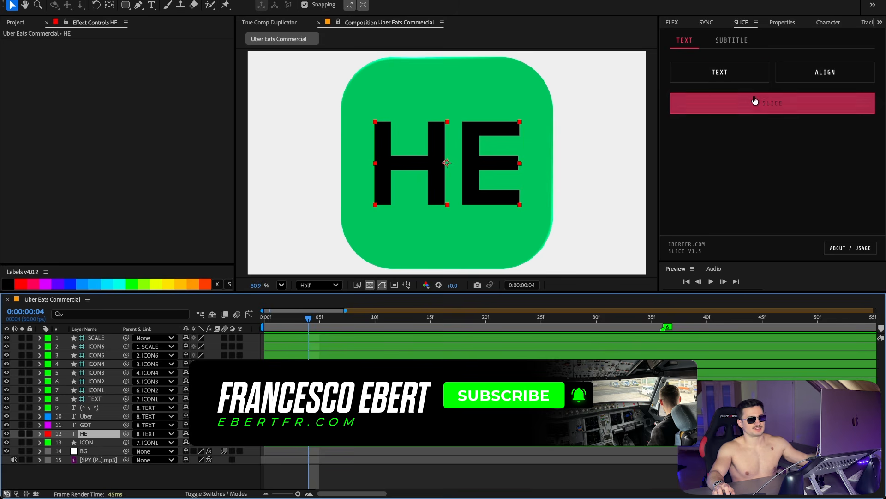
left_click(756, 101)
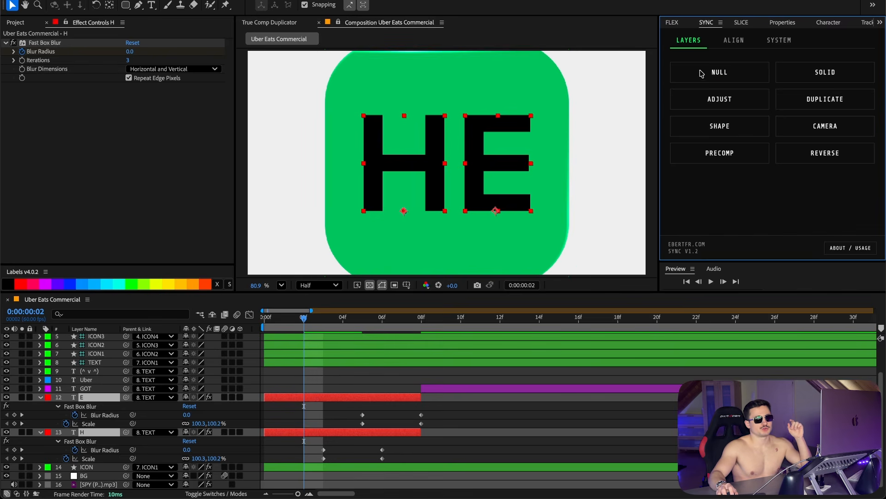
Step: Center the anchor points of the H and E letter layers with the Sync align tools
left_click(733, 40)
left_click(772, 102)
Step: Add Scale and Blur Radius keyframes on the H and E layers at frame 5
key("Page_Up")
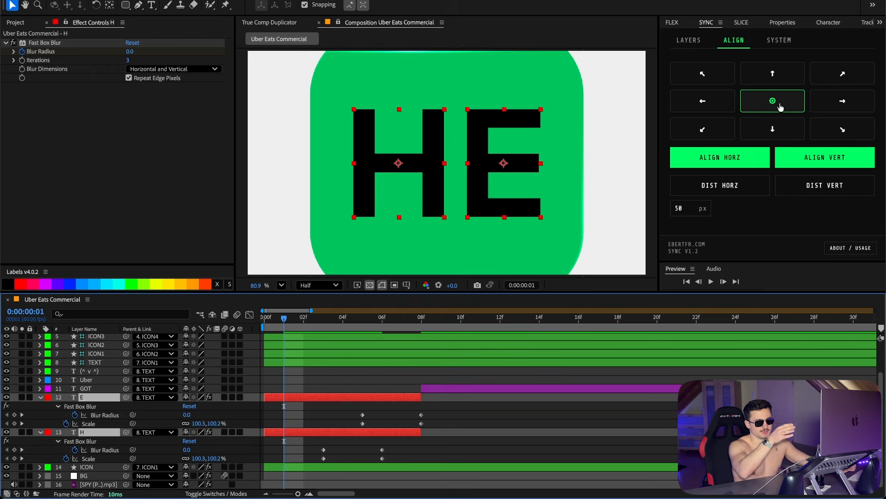
left_click_drag(303, 319, 361, 329)
left_click(186, 458)
left_click(185, 424)
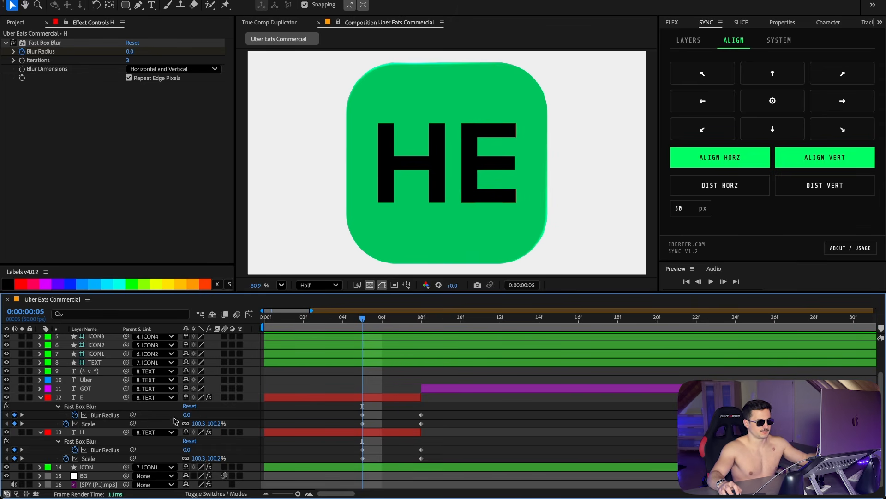
Step: Compare the E layer's blur and scale between frames 5 and 8 by scrubbing
left_click(90, 400)
left_click(420, 326)
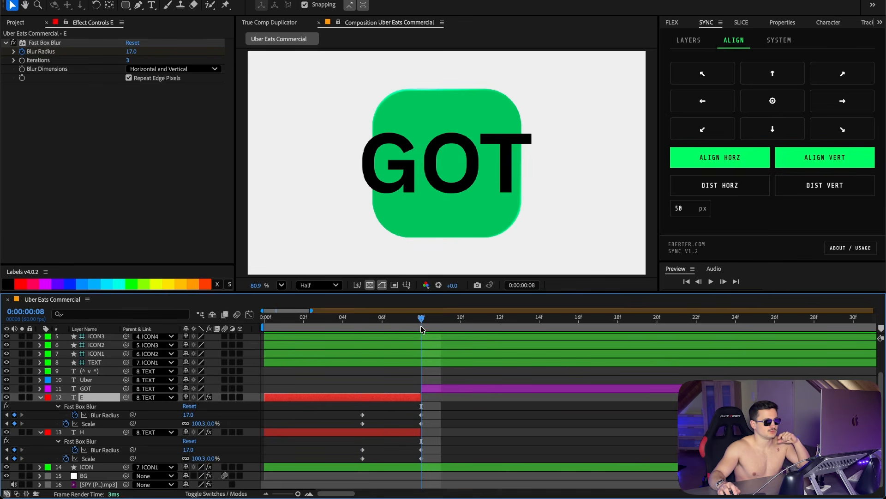
left_click(359, 327)
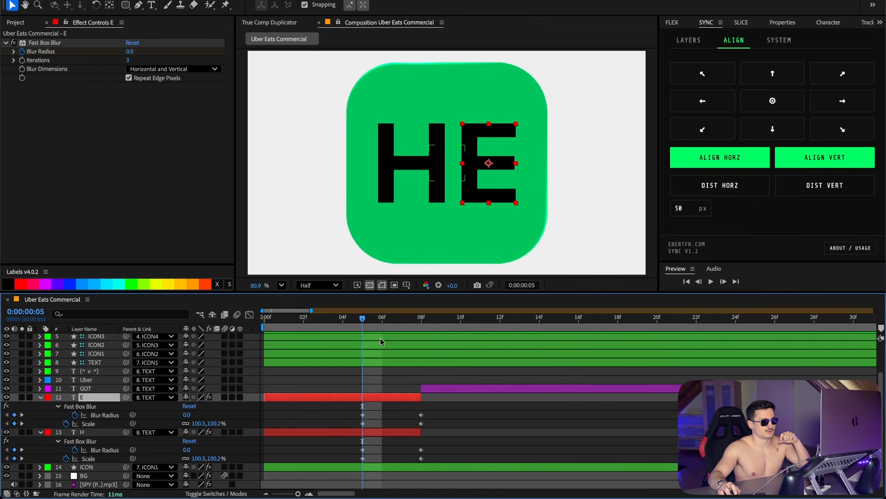
left_click_drag(367, 331, 390, 323)
key("super+shift+a")
left_click(368, 327)
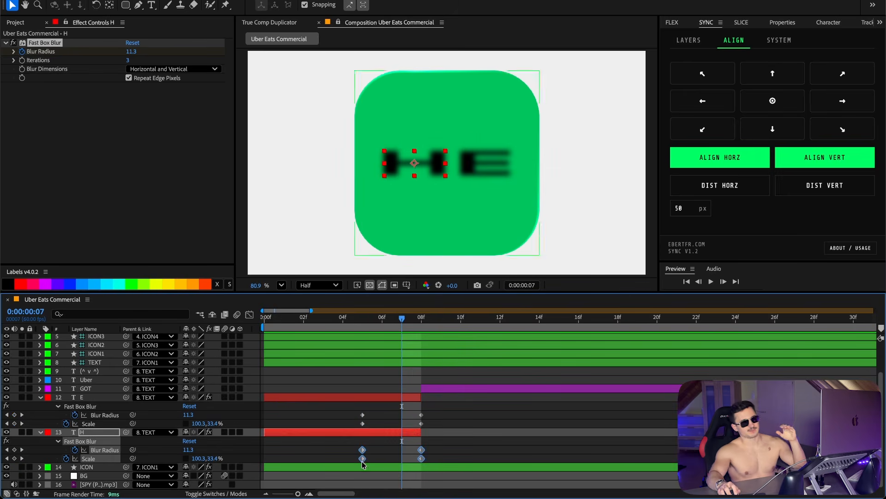
Step: Select the H layer's blur and scale keyframes and shift them about one frame later
left_click(362, 443)
left_click_drag(336, 444, 446, 467)
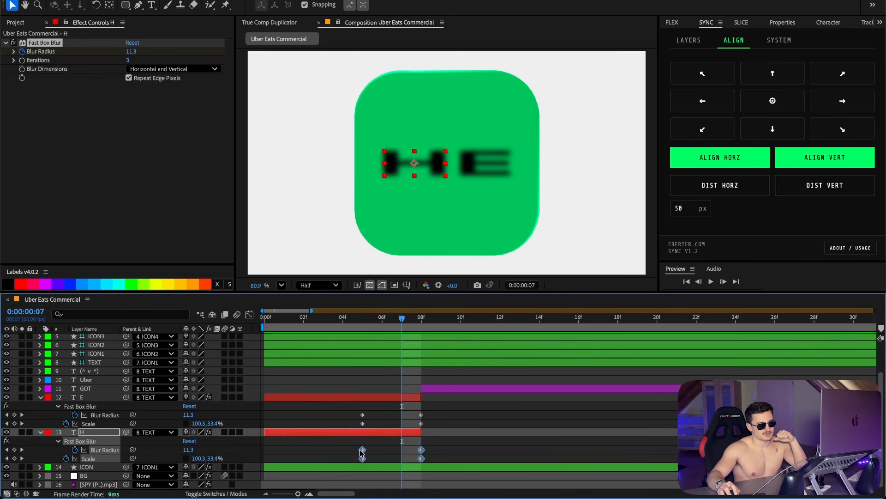
left_click_drag(362, 453, 383, 451)
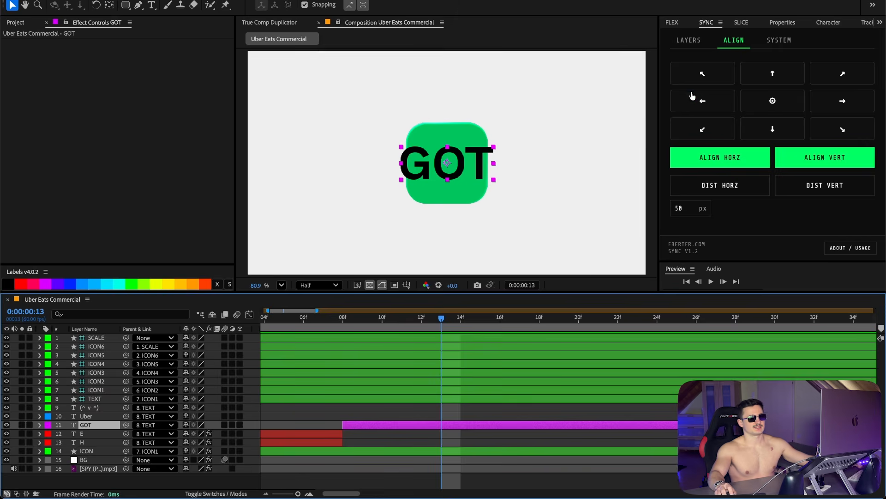
Step: Split the GOT text layer into separate G, O and T letter layers with Slice
left_click(741, 22)
left_click(723, 103)
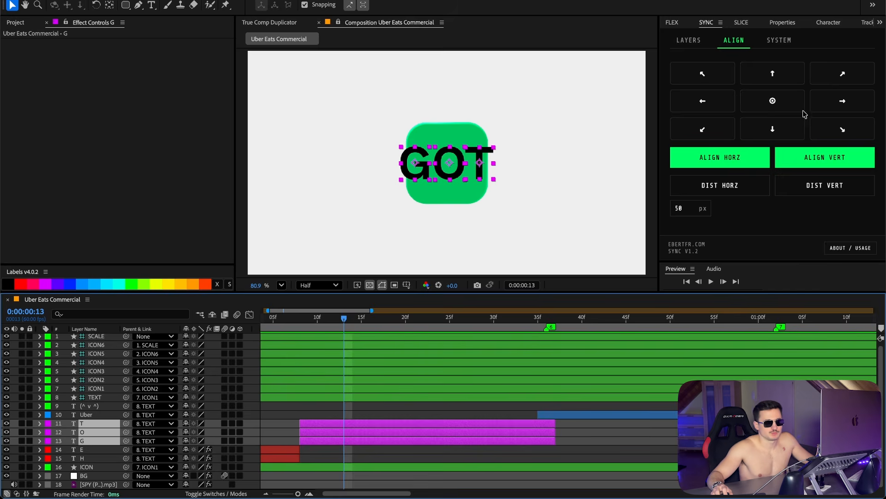
left_click(335, 425)
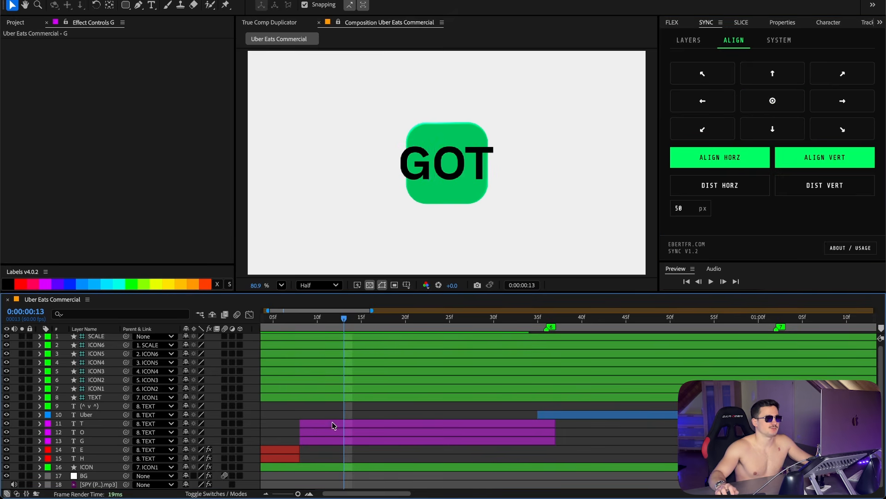
Step: Keyframe the O letter's scale from 58.3, 0 % at frame 13 to 58.3, 83.2 % at frame 16
left_click(94, 433)
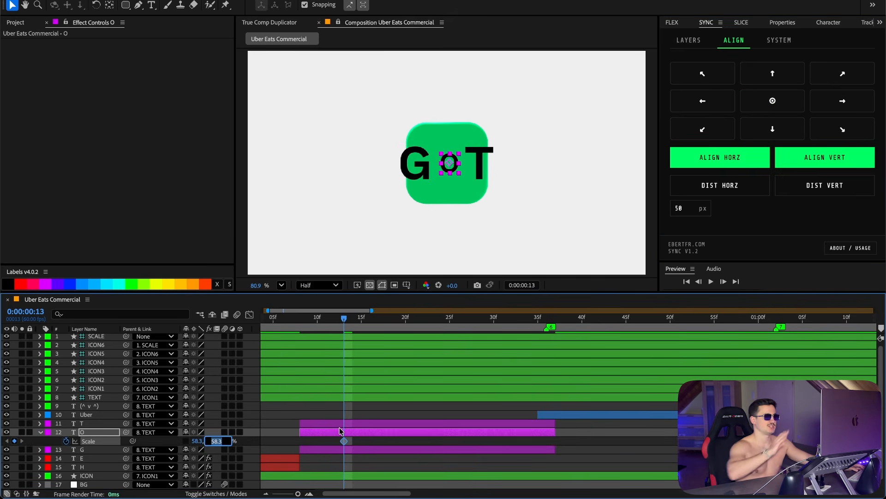
type("0")
key("Return")
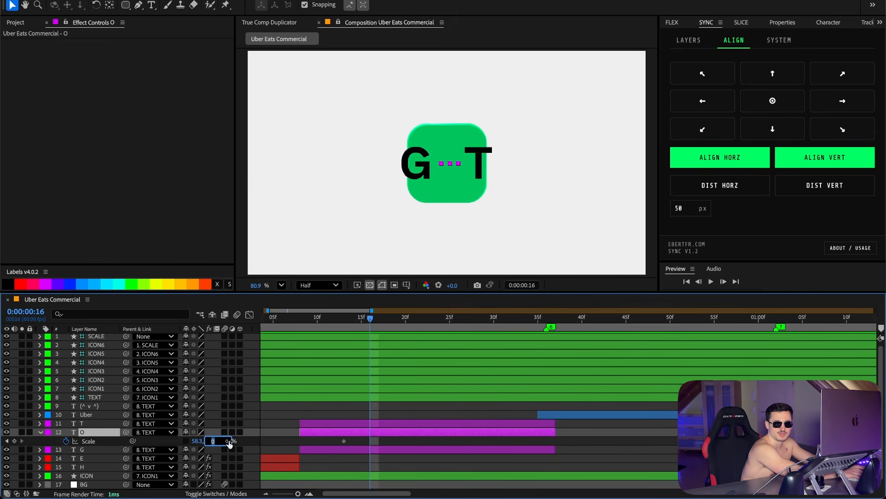
type("83.2")
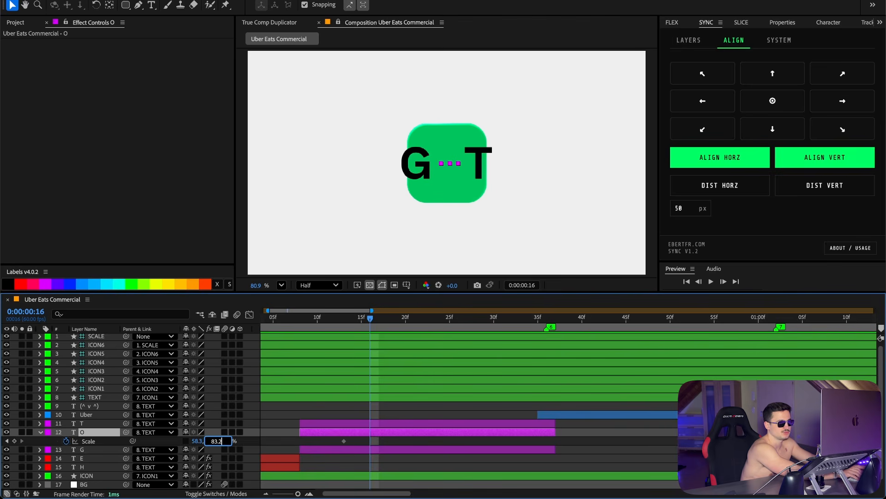
key("Return")
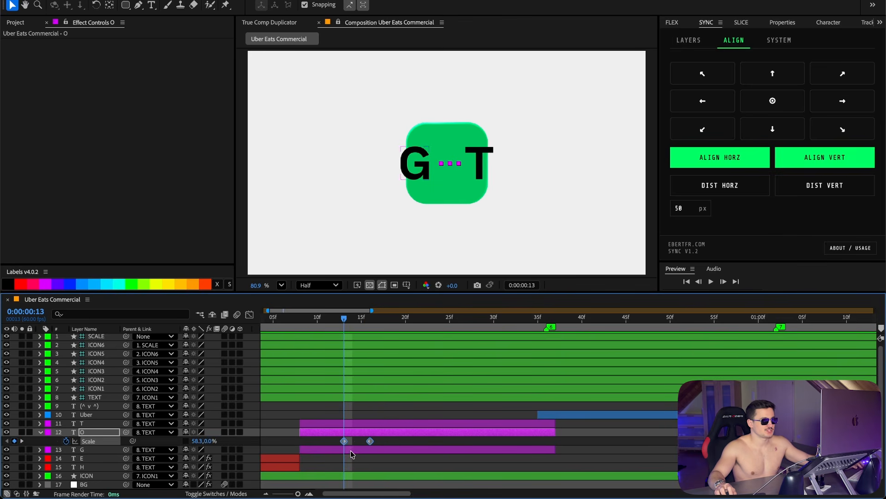
Step: Give the G and T letters the same scale keyframes as the O letter
left_click(350, 450)
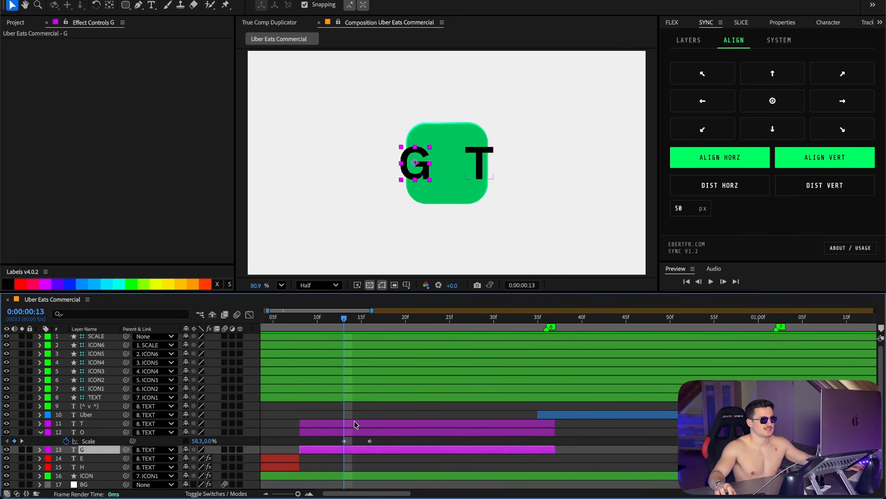
left_click(355, 422, "ctrl")
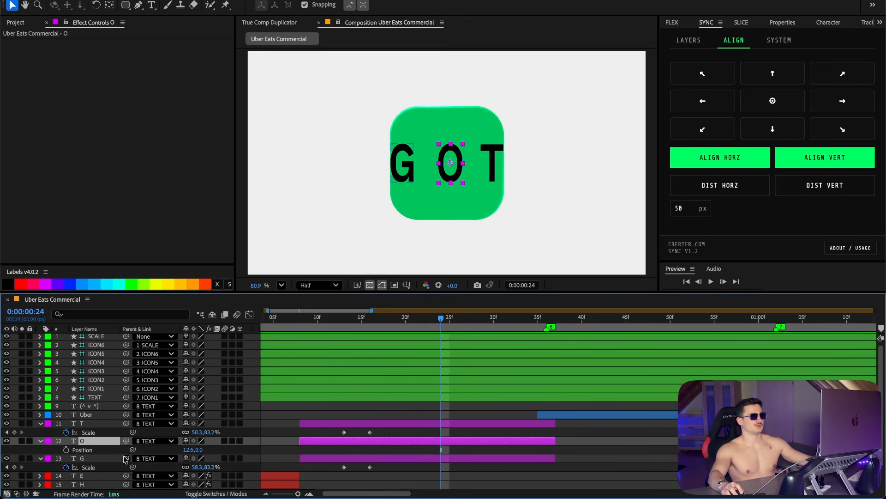
Step: Separate the O letter's Position dimensions and keyframe its Y Position between frames 26 and 39
right_click(98, 450)
left_click(145, 368)
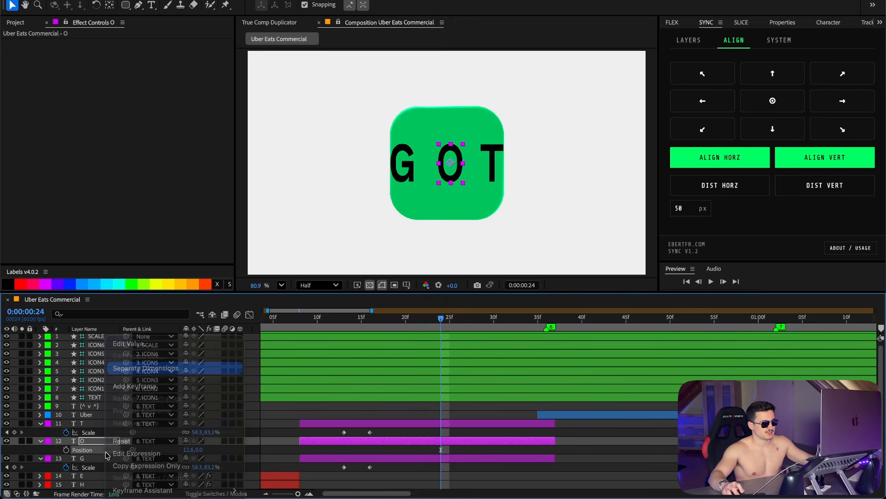
scroll(106, 454, "down", 2)
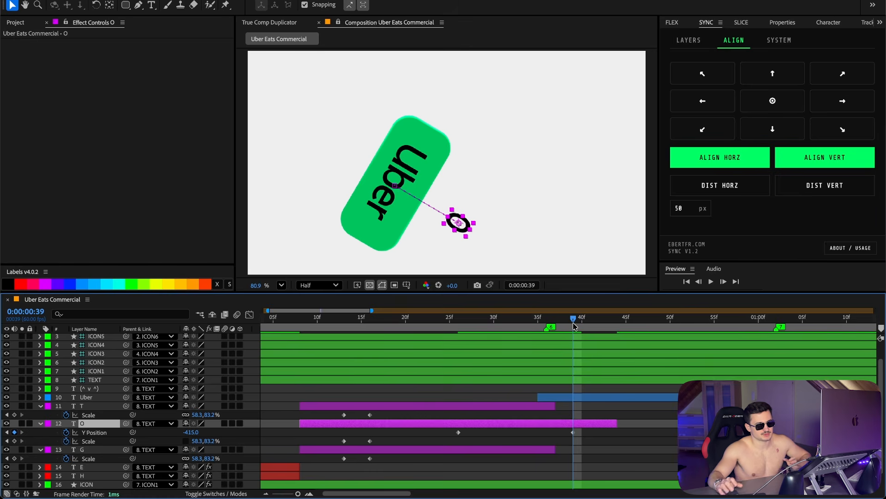
left_click(638, 447)
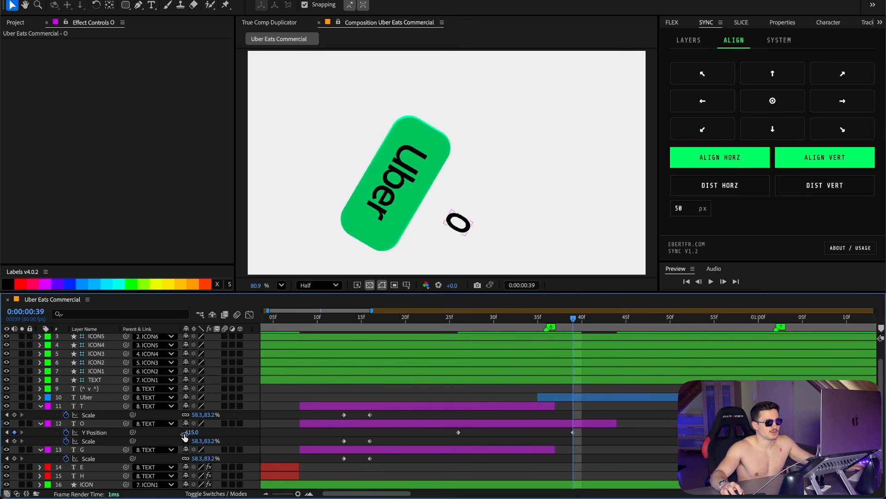
left_click(458, 318)
Step: Copy the O letter's Y Position keyframes and paste them onto the T and G letters at frame 26
left_click_drag(606, 438, 410, 409)
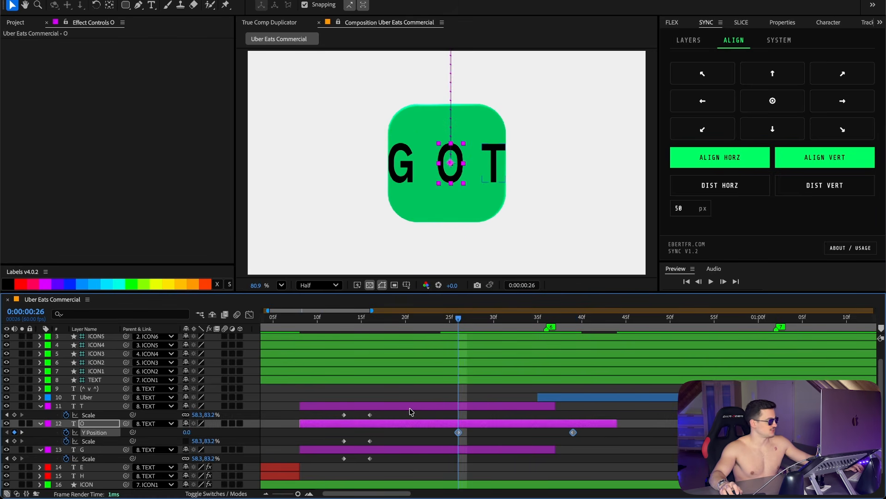
key("ctrl+c")
left_click(472, 407)
left_click(479, 447, "ctrl")
key("ctrl+v")
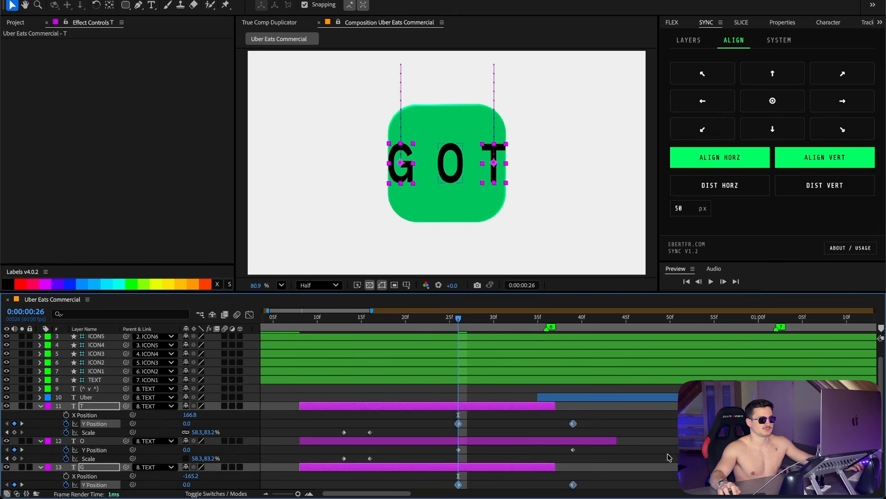
Step: Select all three letters' Y Position keyframes and apply Super Smooth easing, checking the result in the Graph Editor
left_click(668, 457)
left_click(620, 441)
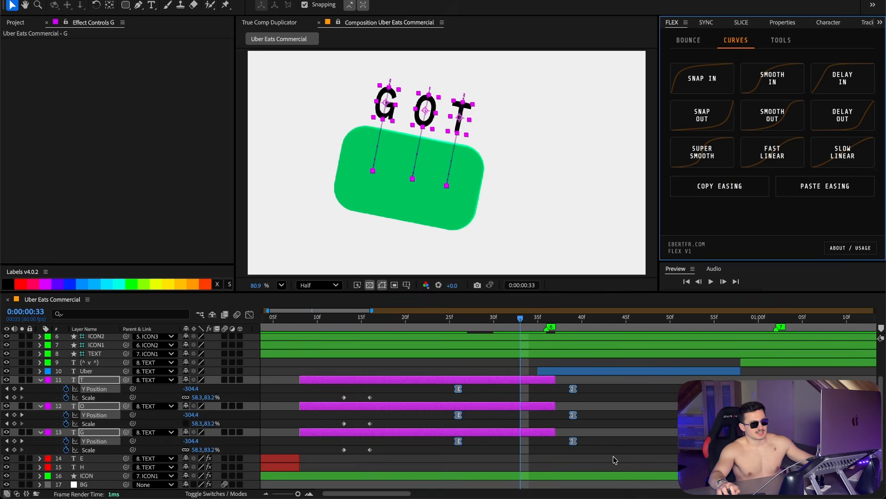
left_click_drag(613, 456, 451, 387)
left_click(702, 152)
left_click(249, 314)
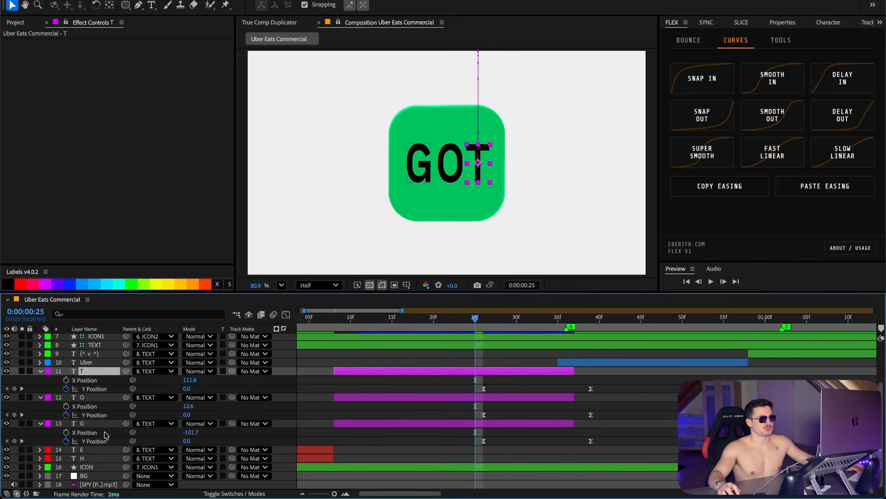
left_click(104, 432)
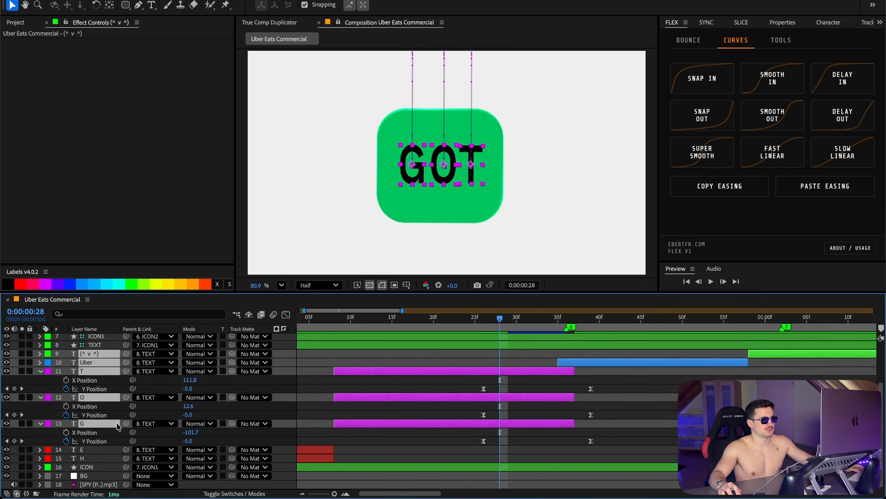
Step: Parent the T, O and G letter layers to the ICON layer
left_click(92, 423, "shift")
left_click_drag(232, 363, 88, 467)
left_click(552, 319)
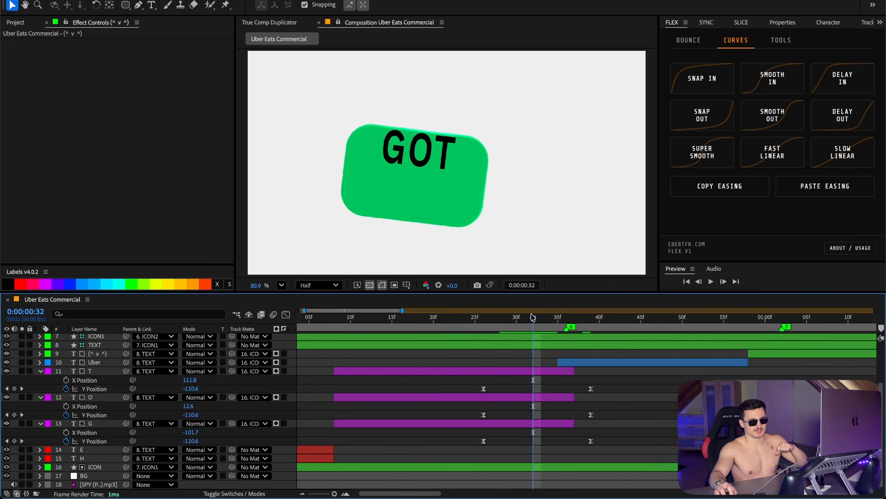
Step: Scrub through the GOT letters' staggered scale and position pops
left_click_drag(639, 389, 426, 399)
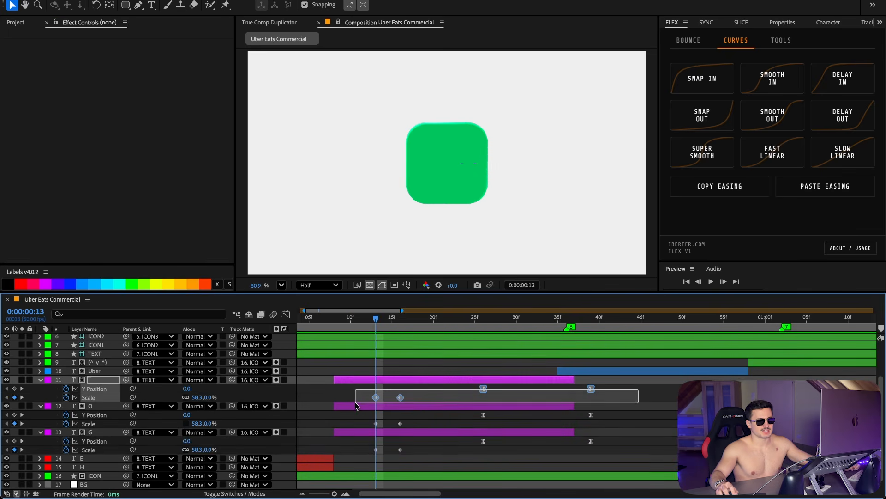
left_click(400, 320)
left_click_drag(625, 437, 352, 449)
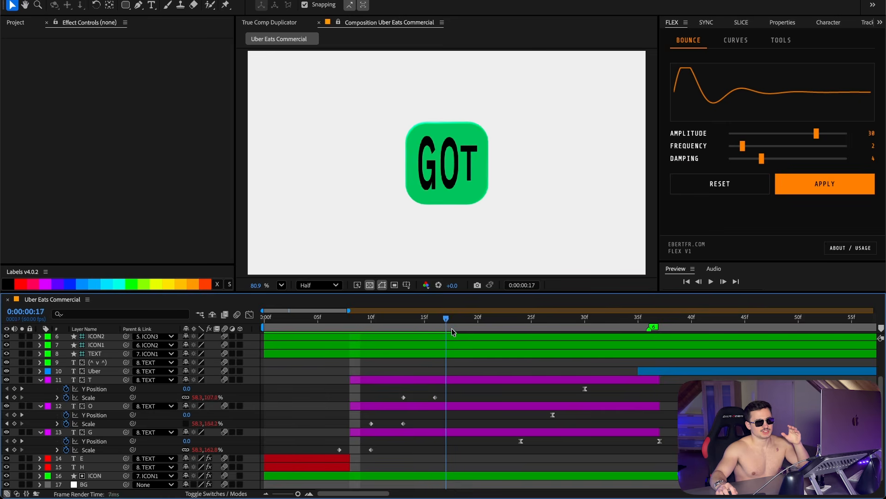
left_click_drag(445, 323, 637, 333)
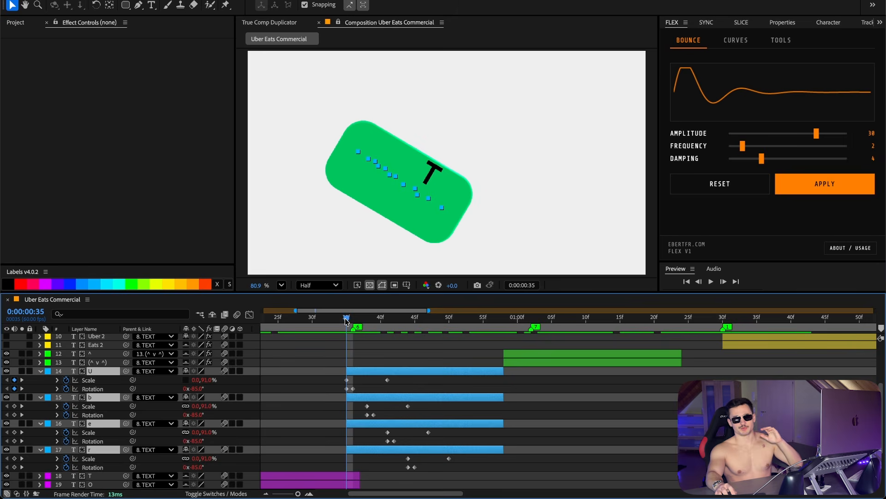
Step: Scrub through the Uber letters' scale and rotation keyframes to review their spin
left_click_drag(346, 321, 380, 322)
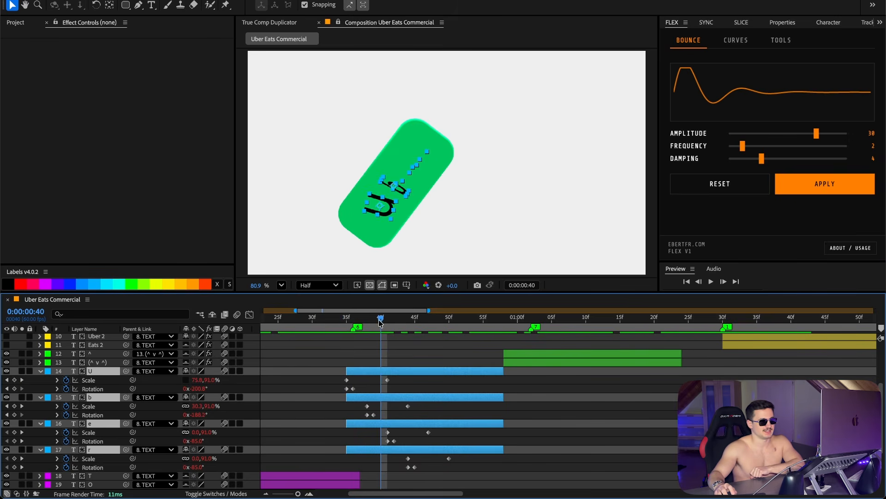
mouse_move(347, 321)
left_mouse_down()
mouse_move(359, 326)
mouse_move(347, 329)
left_mouse_up()
left_click(328, 346)
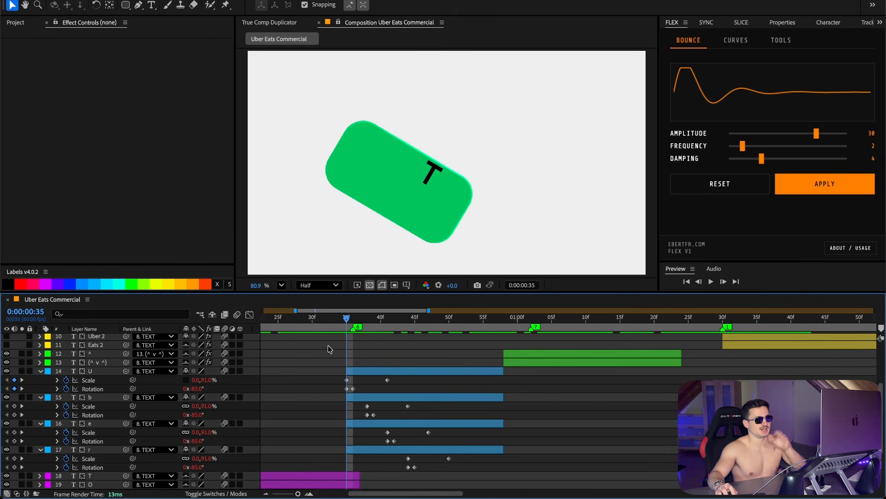
left_click(356, 372)
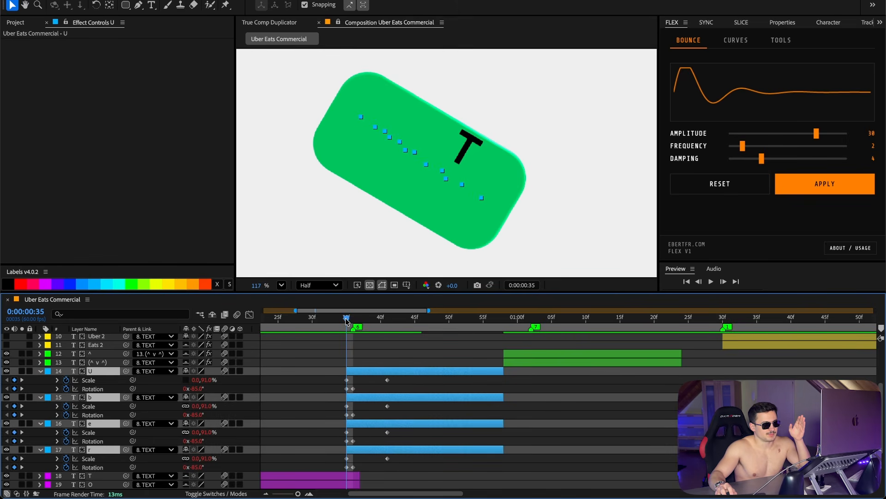
left_click_drag(347, 321, 435, 319)
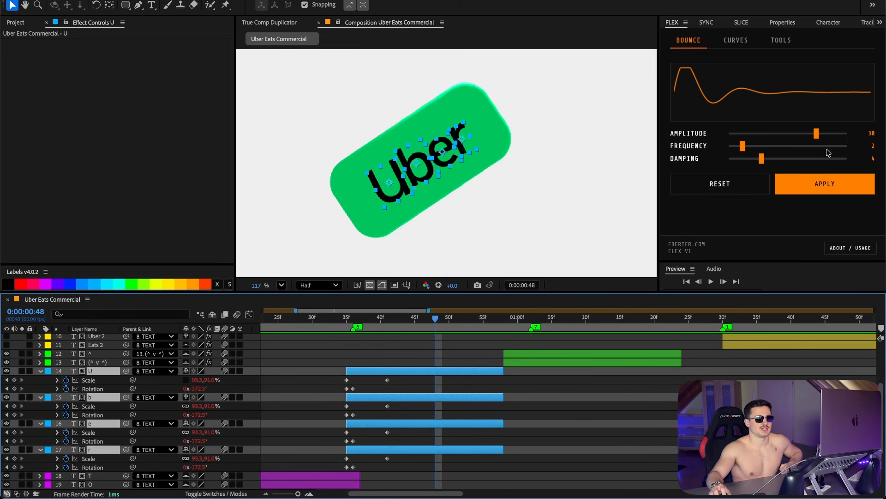
Step: Reset the Bounce settings and preview the Uber letters' rotation again
left_click(766, 183)
left_click(400, 323)
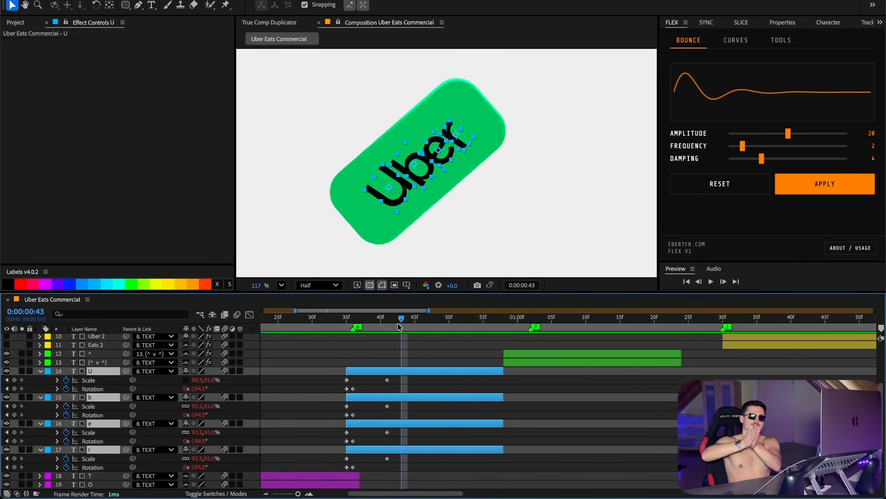
left_click_drag(398, 323, 353, 323)
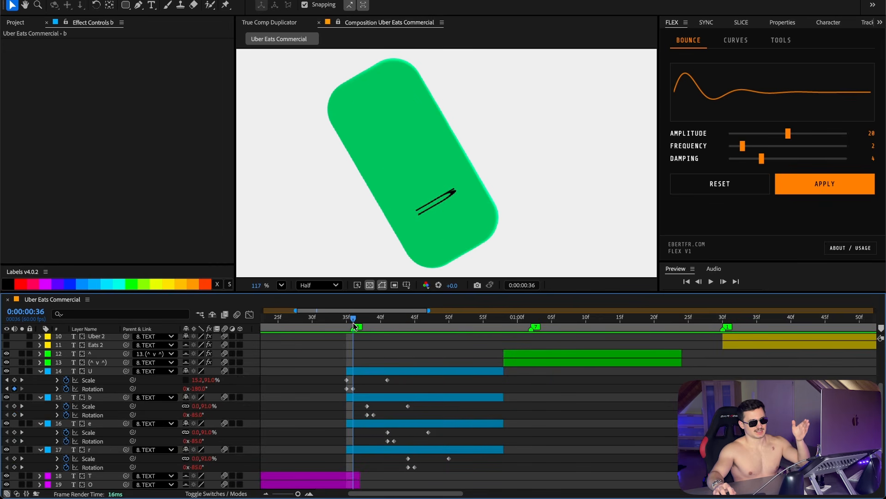
left_click_drag(355, 324, 369, 324)
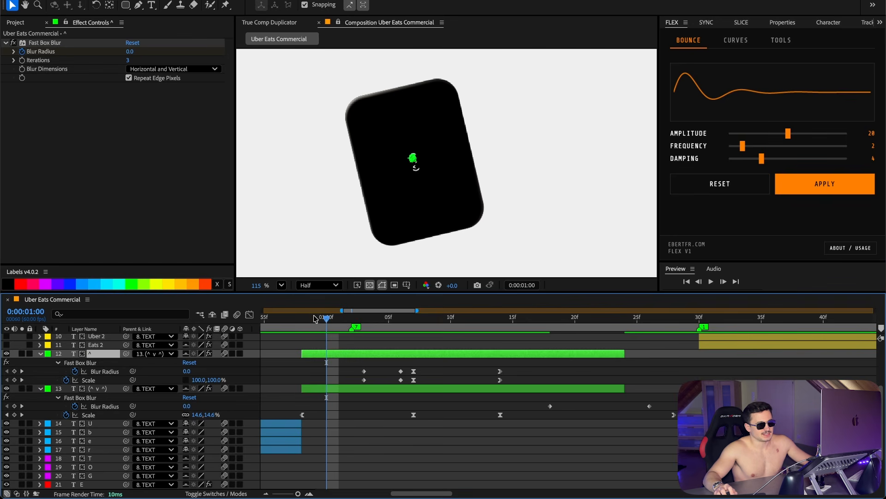
left_click_drag(327, 321, 486, 323)
Step: Remove the fill from the right ^ character in the (^ v ^) text layer
left_click(396, 392)
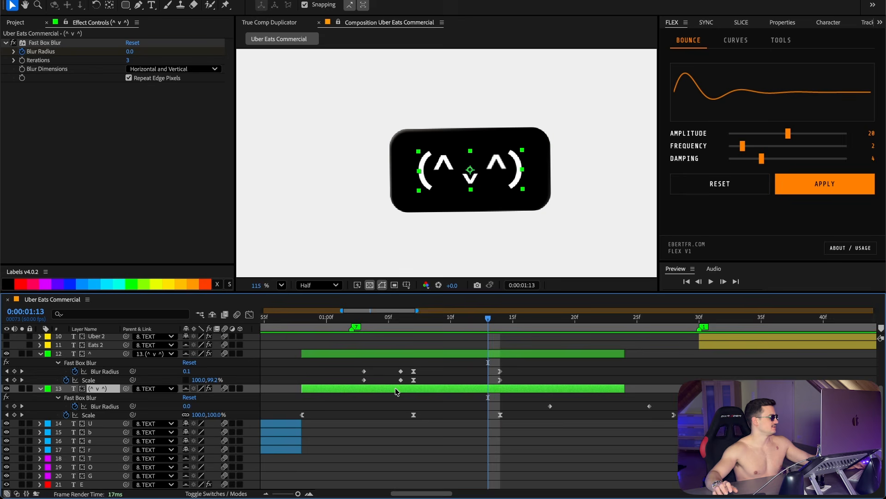
double_click(497, 165)
left_click_drag(510, 167, 492, 165)
left_click(781, 23)
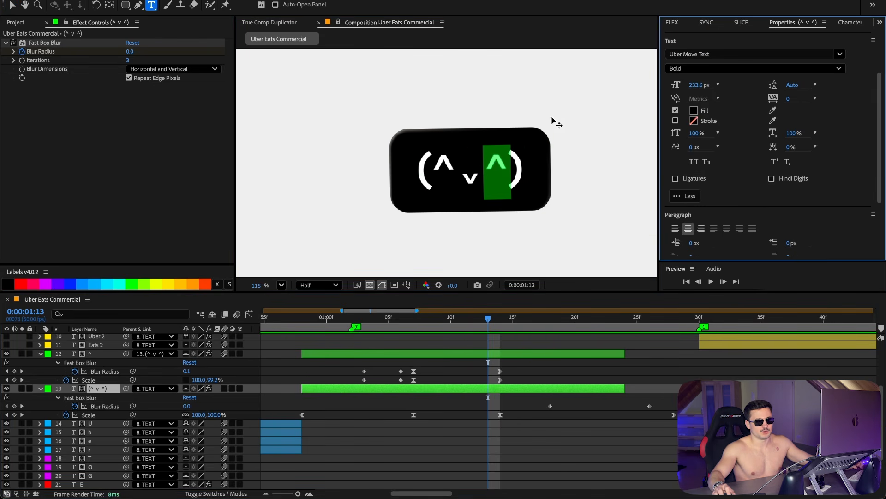
left_click(698, 111)
key("Return")
left_click(471, 354)
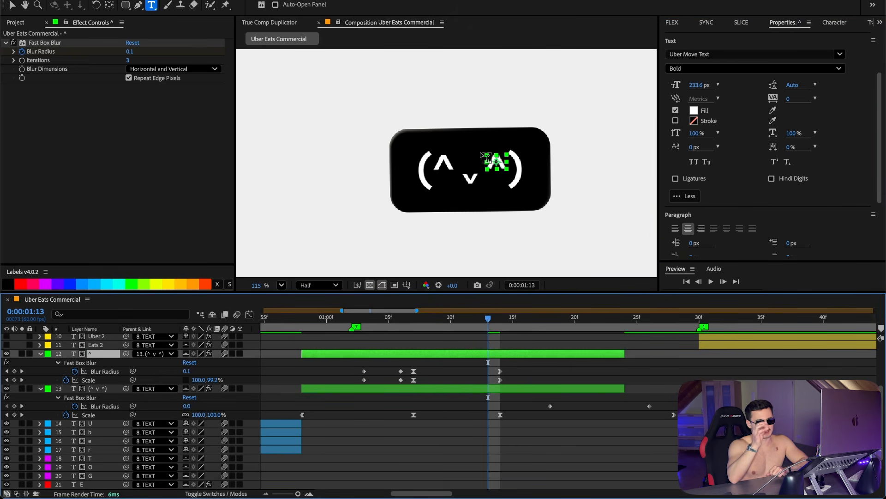
Step: Scrub through the ^ layer's blur and scale wink animation
left_click(364, 326)
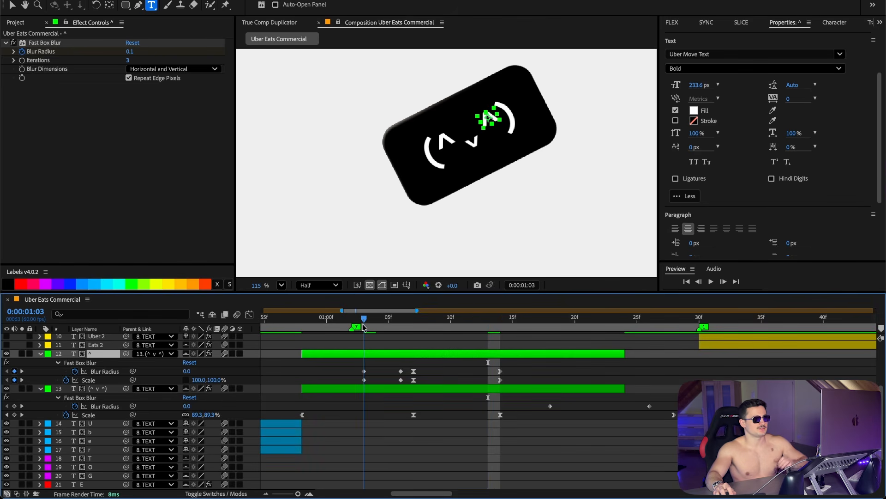
left_click_drag(363, 326, 390, 329)
left_click(389, 336)
left_click_drag(365, 328, 399, 330)
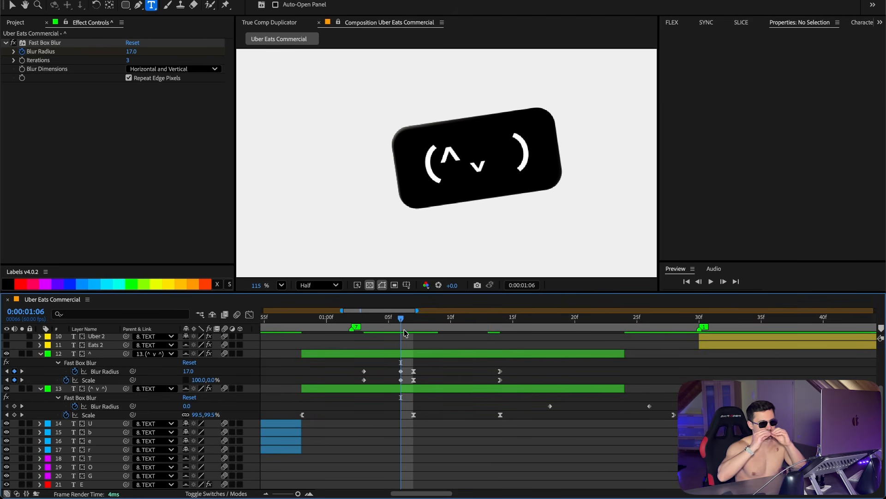
left_click_drag(381, 330, 501, 331)
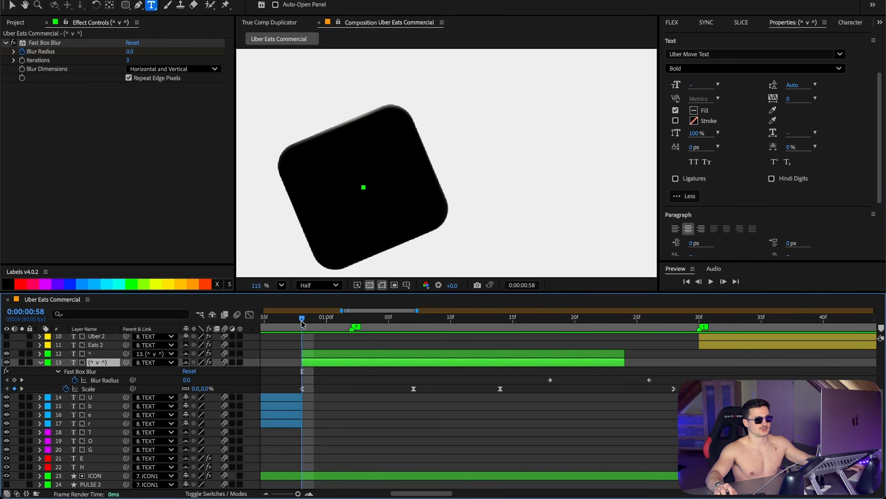
Step: Inspect the ICON3 layer's Y Position keyframes on the timeline
left_click_drag(302, 317, 714, 326)
left_click(621, 335)
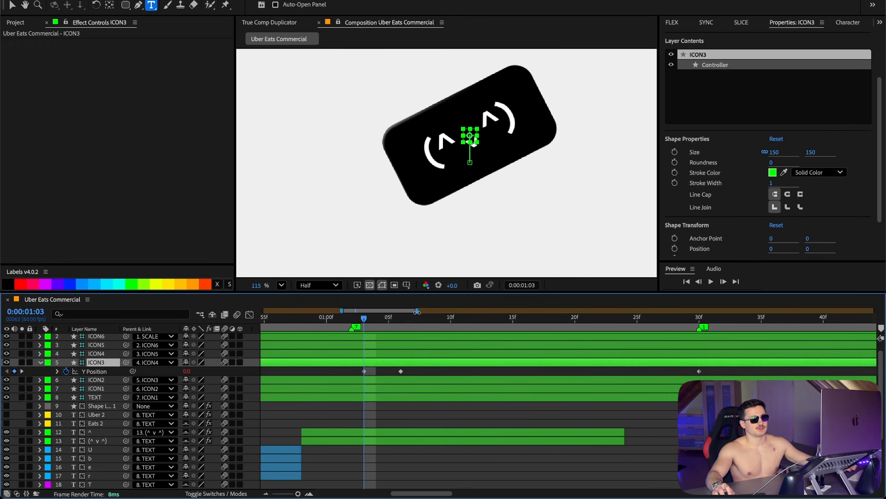
left_click_drag(416, 311, 460, 310)
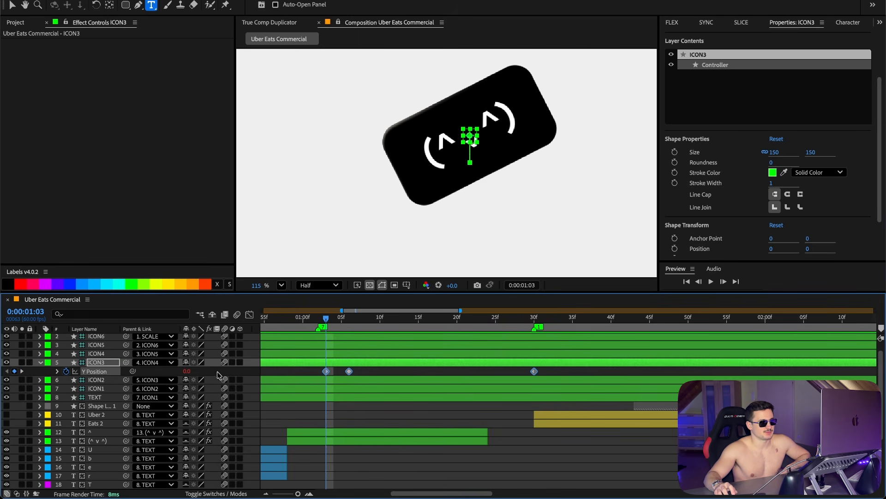
Step: Step through the ^ layer's blur and scale keyframes against the ICON3 keyframes
left_click(349, 432)
key("u")
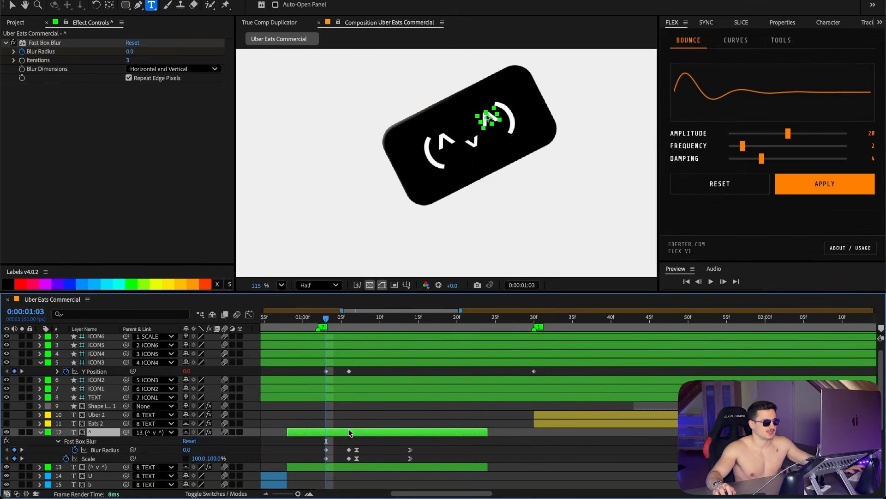
left_click(326, 358)
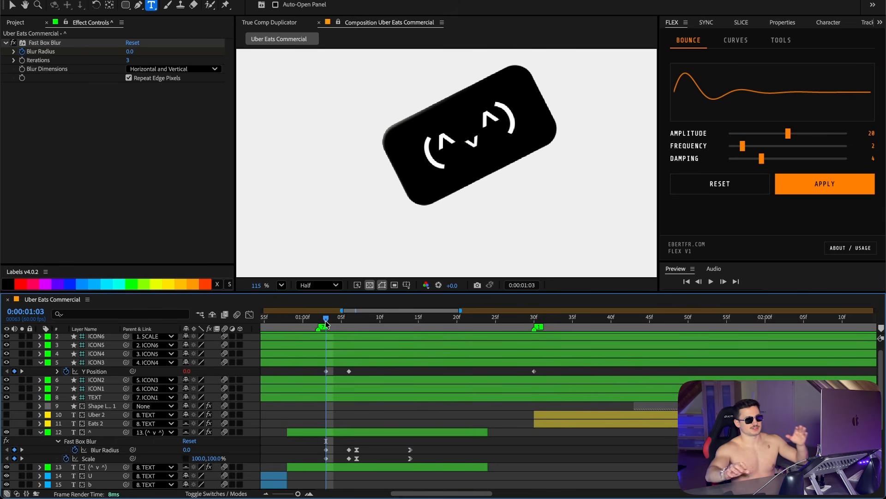
left_click(344, 360)
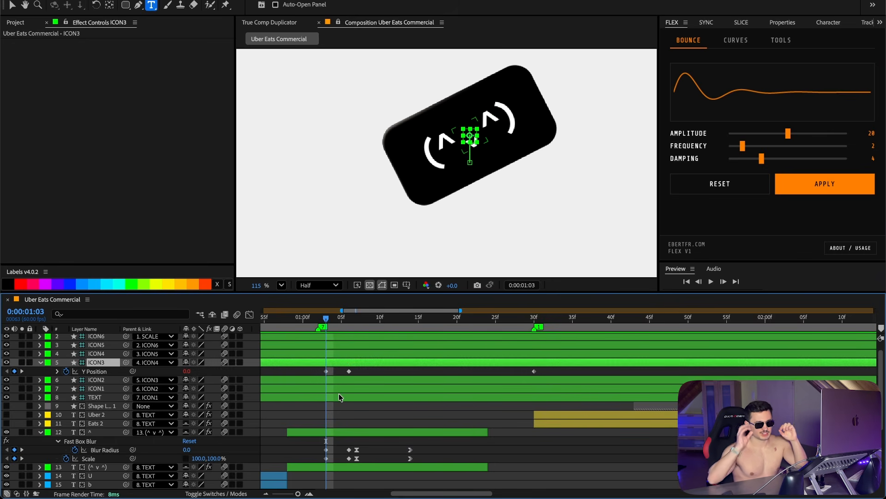
left_click(350, 318)
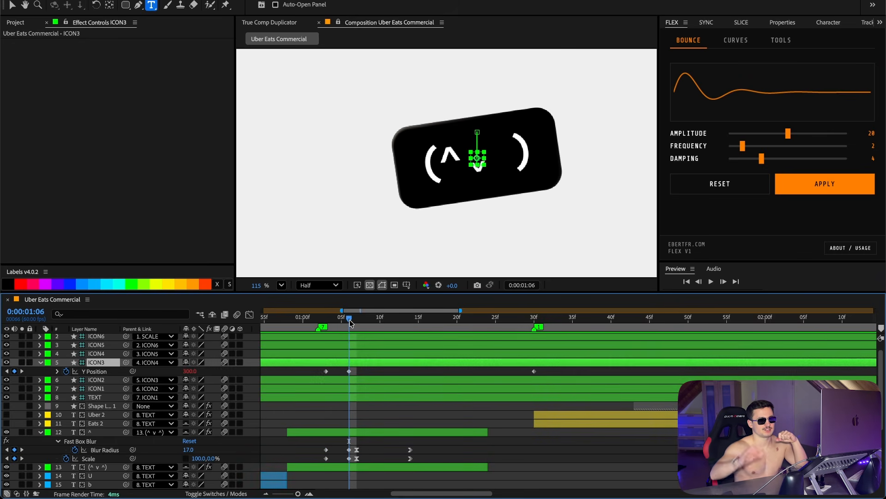
scroll(356, 330, "down", 3)
scroll(360, 337, "up", 4)
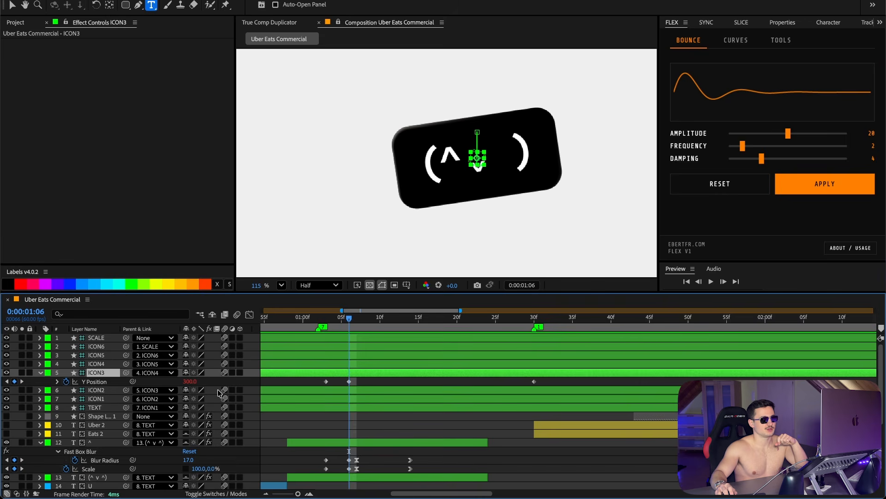
left_click(426, 318)
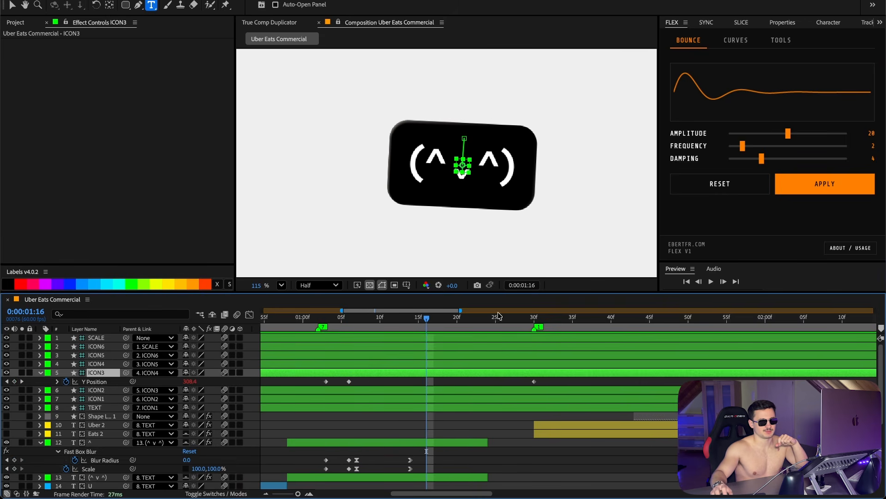
key("k")
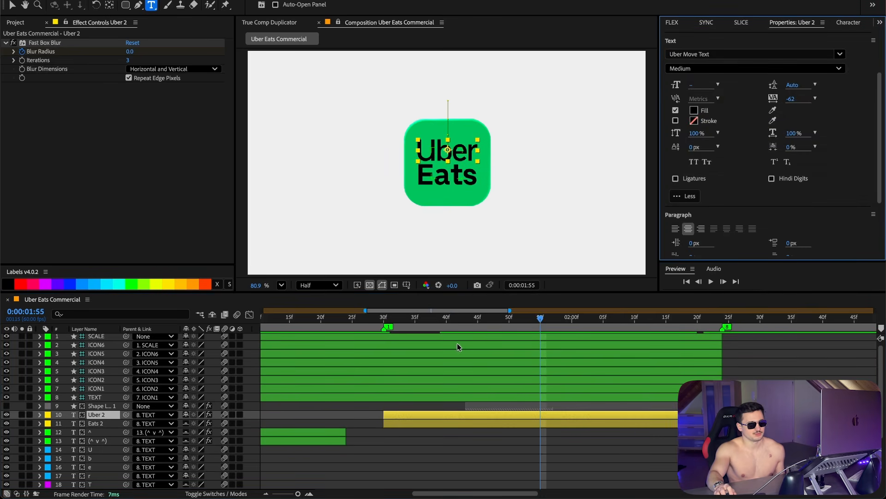
Step: Inspect the Uber Eats text, ICON and PULSE layers, including the PULSE stroke colour
left_click(546, 424)
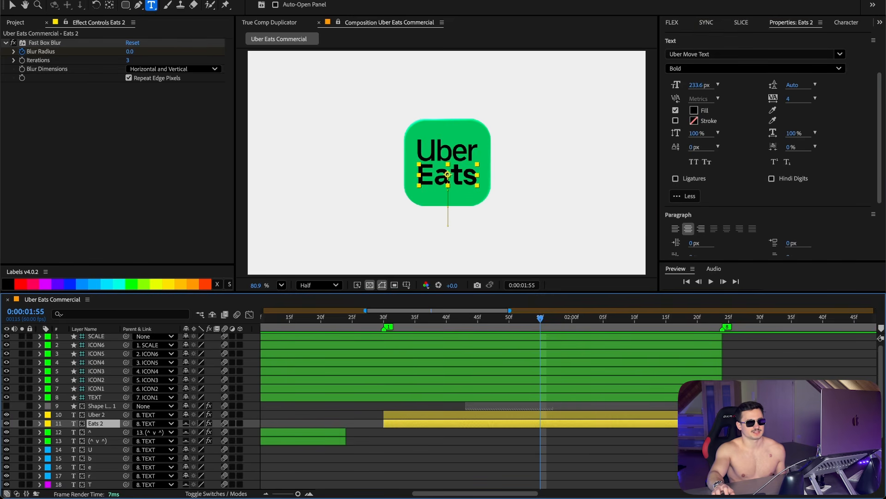
left_click(607, 413)
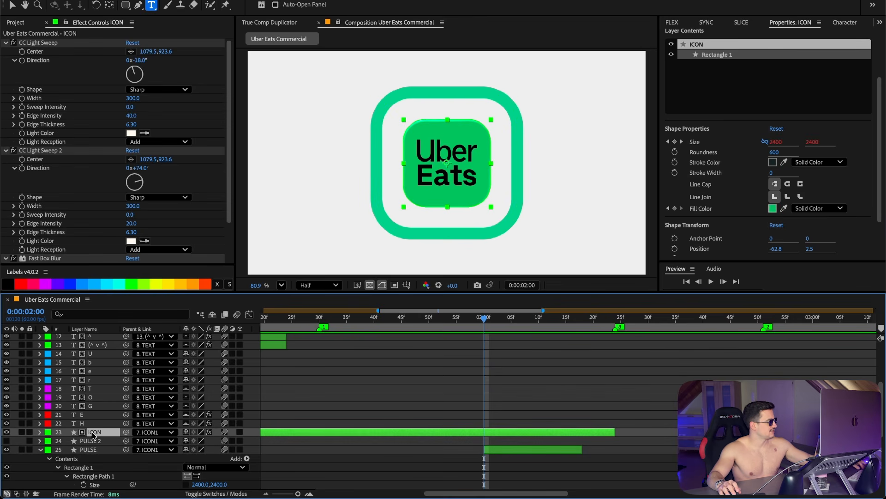
left_click(88, 449)
left_click(773, 162)
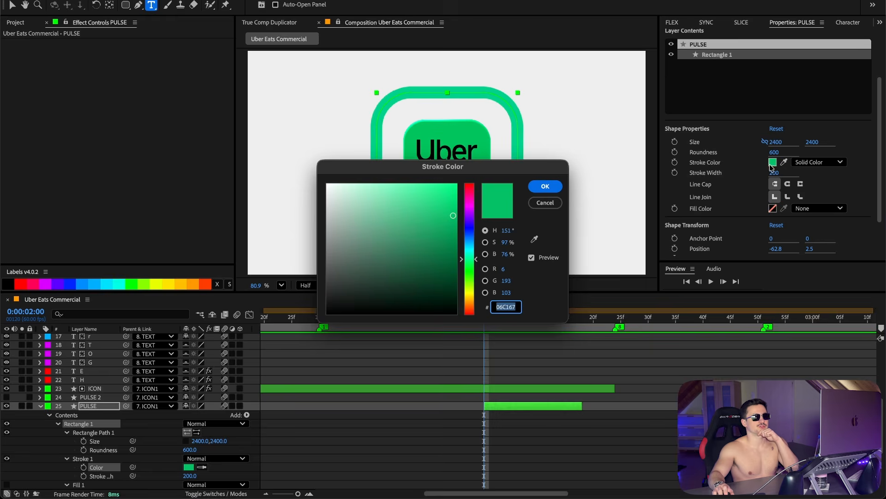
left_click(537, 205)
scroll(595, 358, "down", 3)
left_click(377, 406)
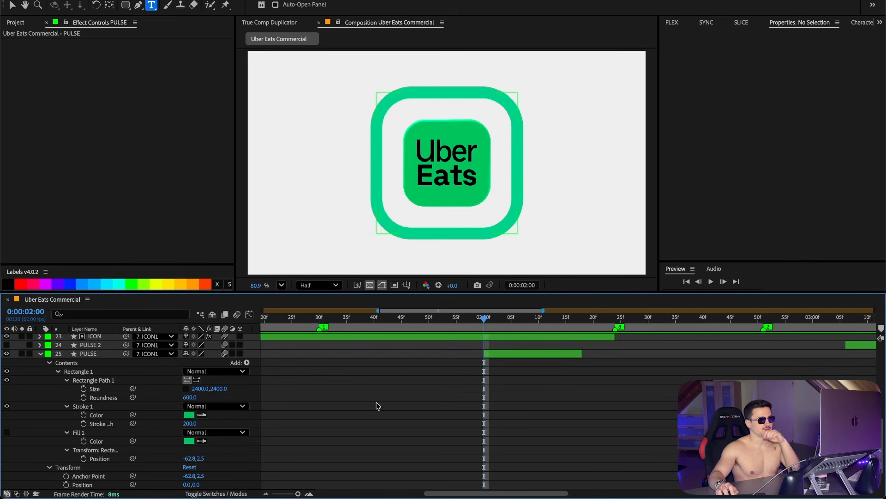
Step: Inspect the PULSE layer's Scale and Opacity keyframes and scrub through the pulse ring animation
left_click(99, 356)
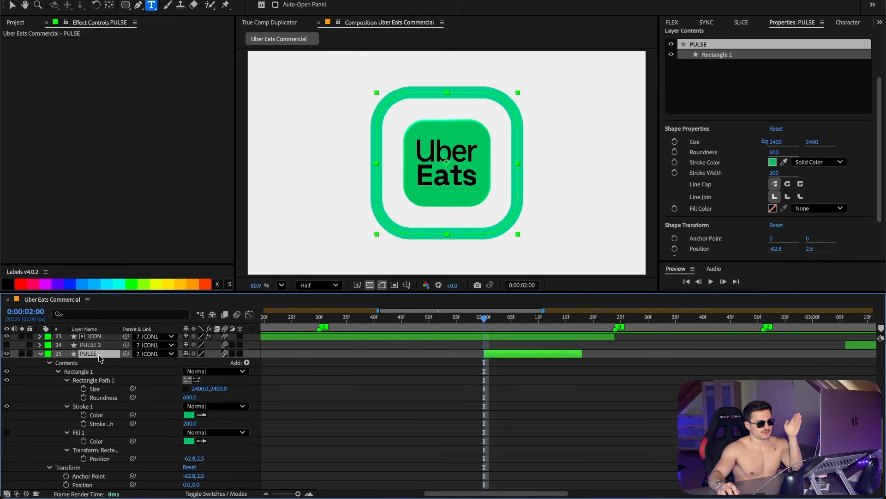
key("u")
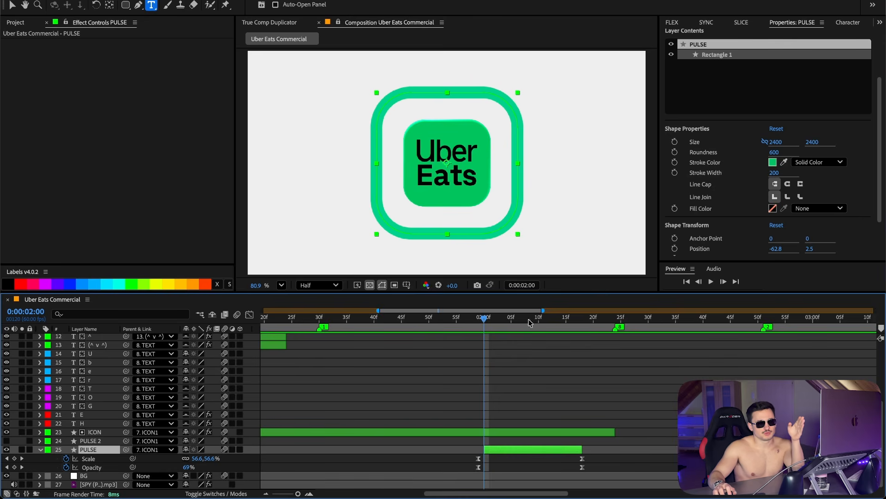
left_click(480, 319)
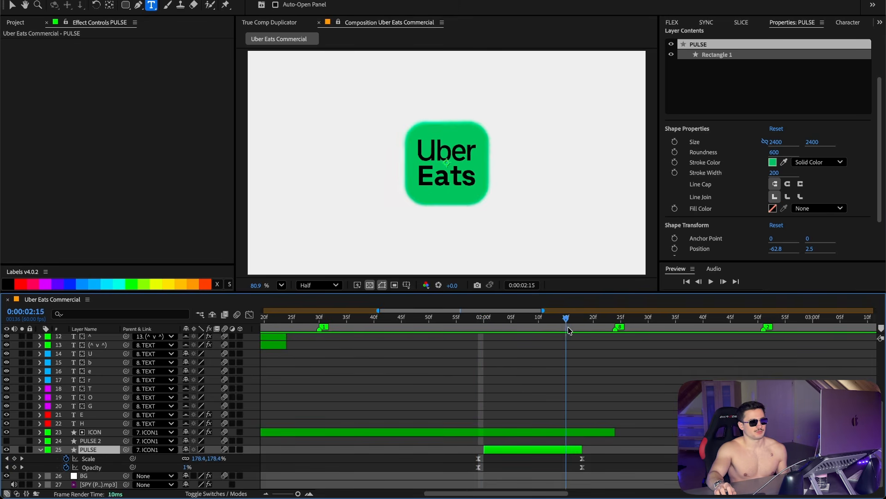
left_click_drag(564, 328, 584, 333)
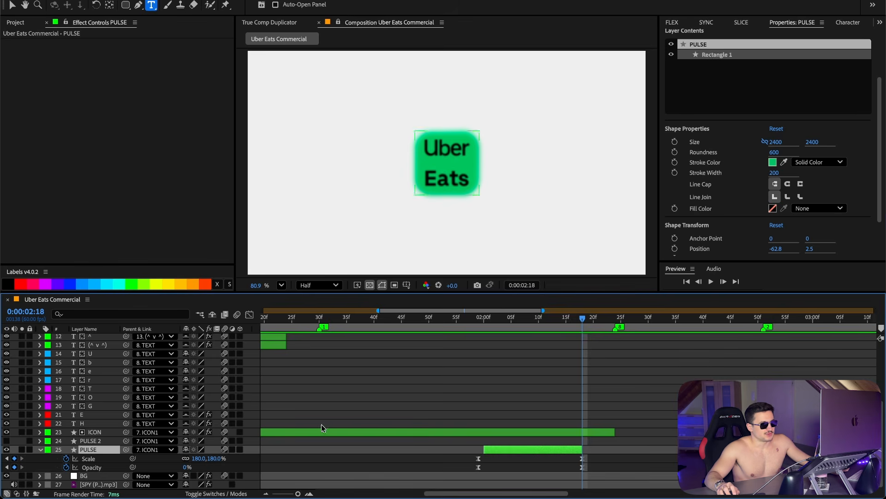
left_click_drag(594, 453, 574, 471)
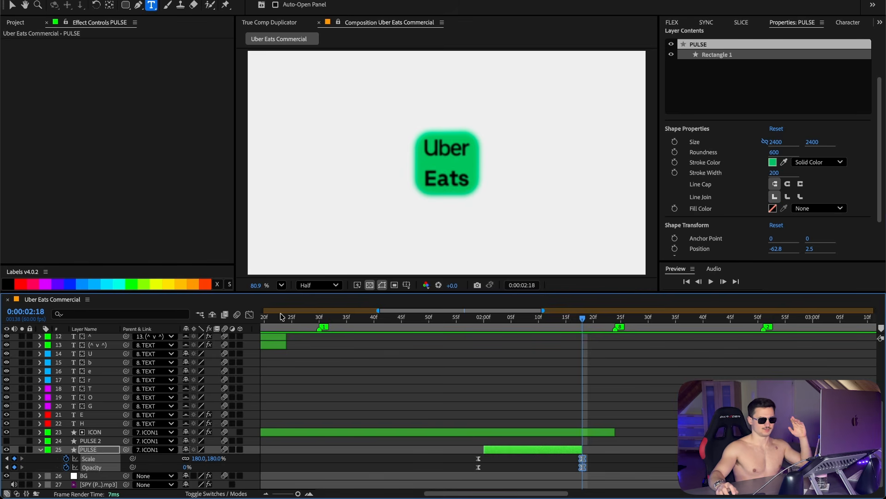
left_click(690, 22)
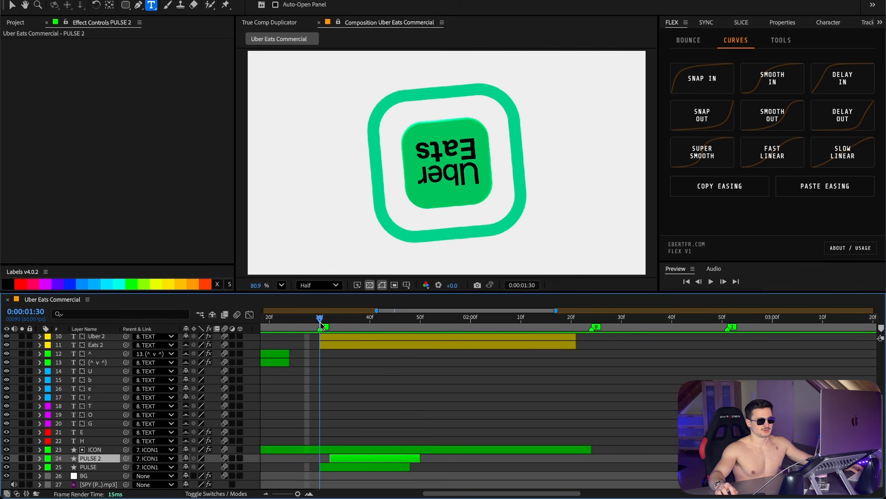
left_click_drag(322, 326, 320, 323)
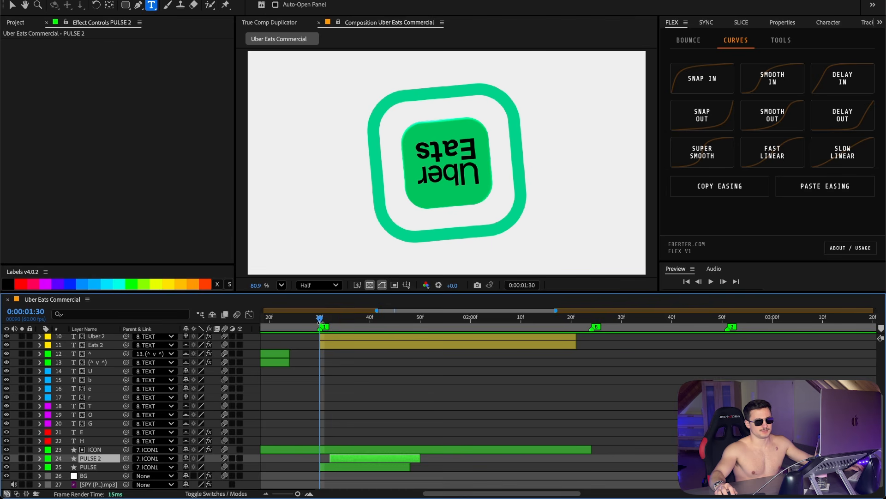
left_click_drag(321, 321, 307, 322)
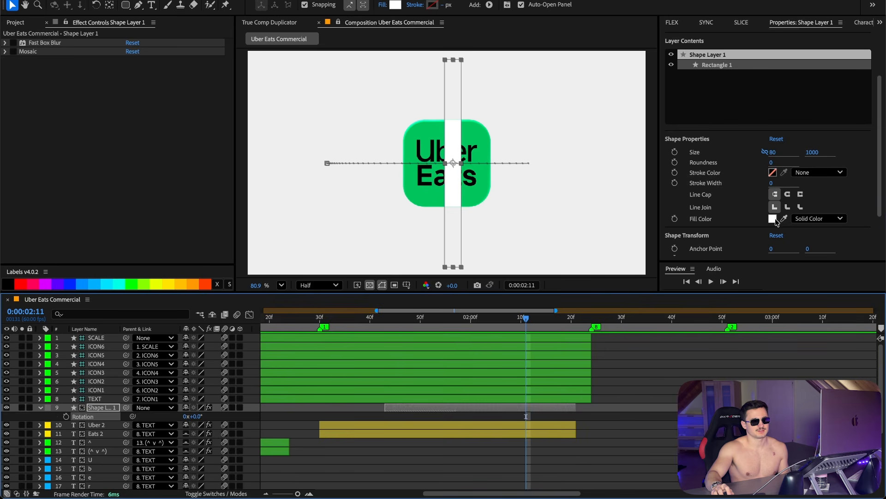
Step: Rotate the white streak shape layer to 30 degrees
left_click(198, 415)
type("30")
key("Return")
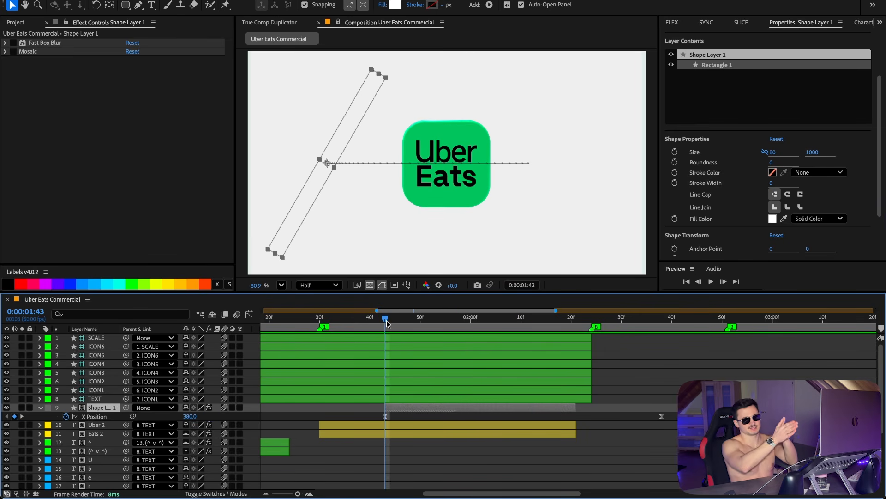
Step: Scrub the streak's X Position sweep and set its track matte to the ICON layer
left_click_drag(387, 322, 461, 327)
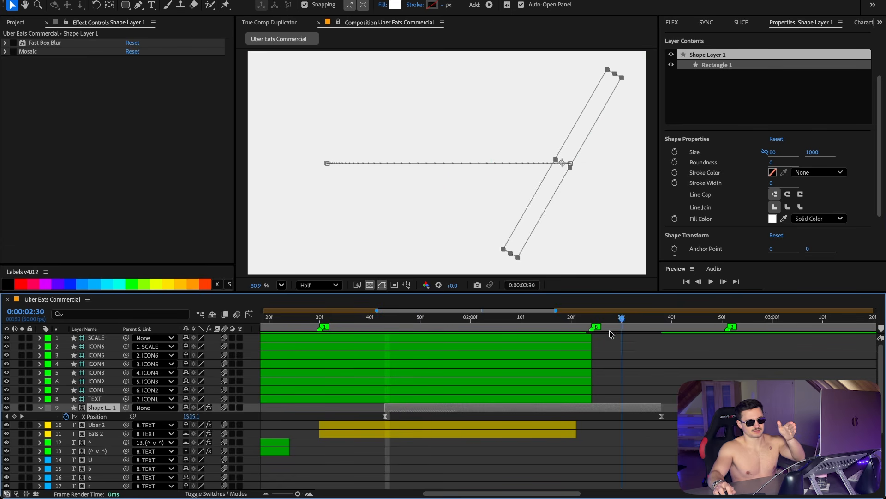
left_click_drag(614, 333, 526, 344)
key("F4")
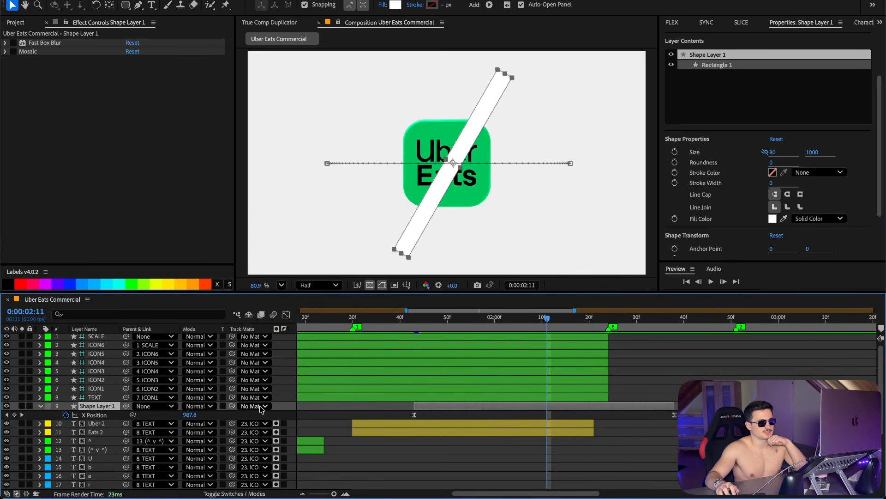
left_click(265, 407)
left_click(282, 454)
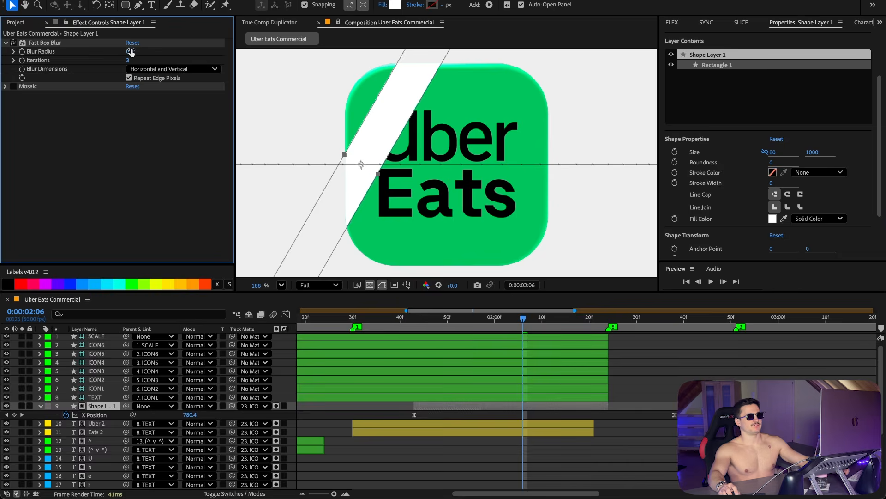
Step: Set the streak's Fast Box Blur radius to 10 and Mosaic horizontal and vertical blocks to 50 each
left_click(132, 51)
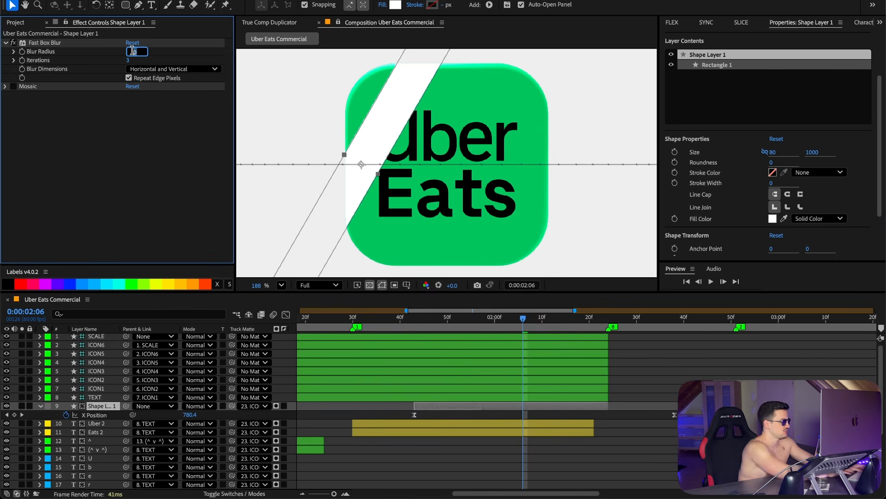
type("10")
key("Return")
left_click(5, 86)
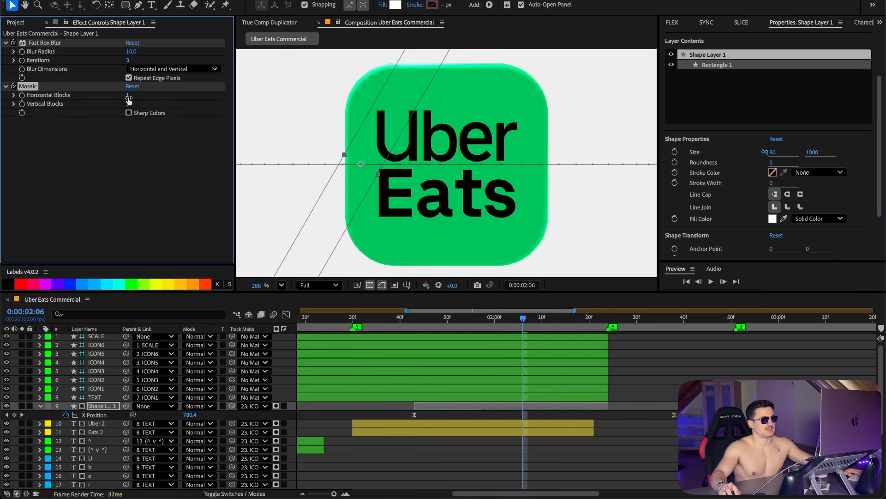
left_click(129, 95)
type("50")
key("Tab")
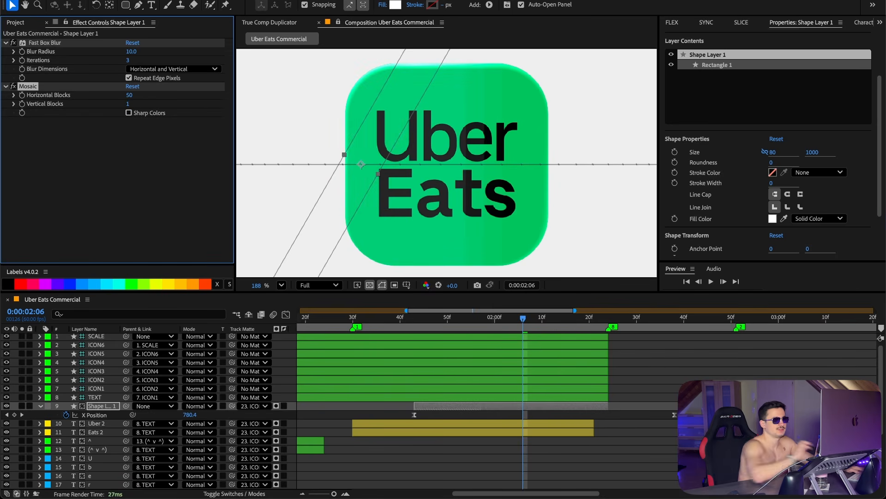
type("50")
key("Return")
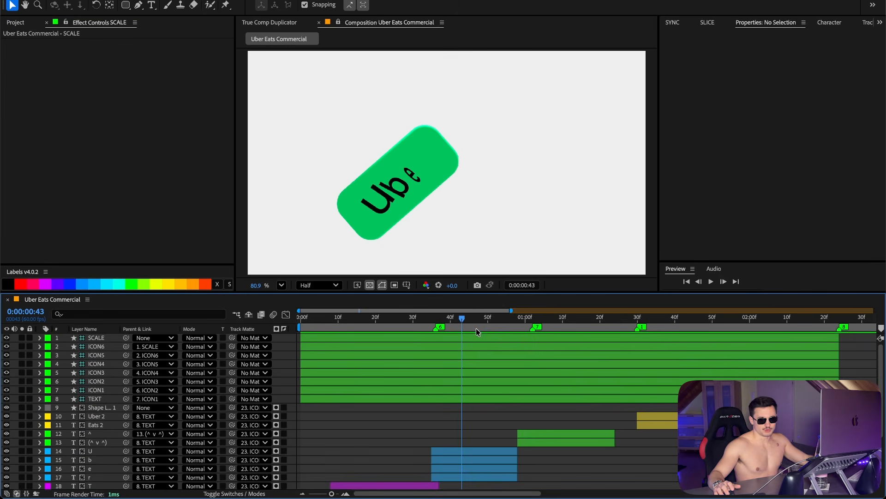
Step: Draw a circle shape layer with the Ellipse tool and set its size to 75
left_click(126, 4)
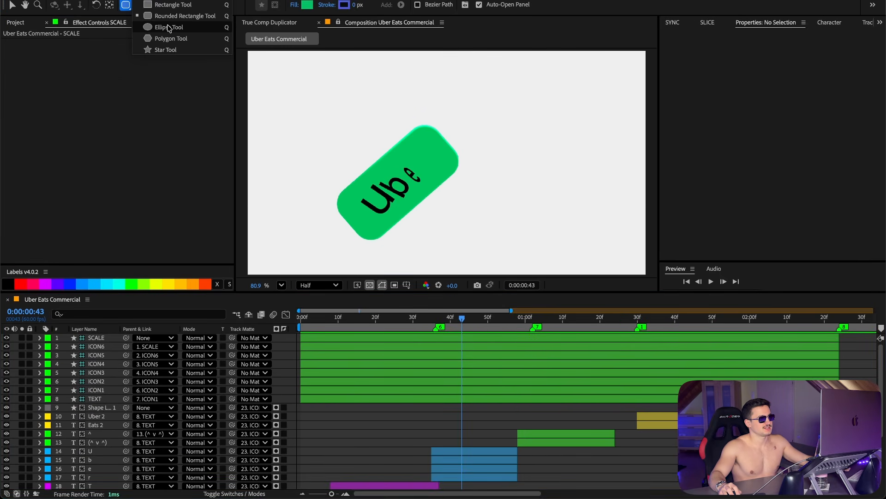
left_click(169, 27)
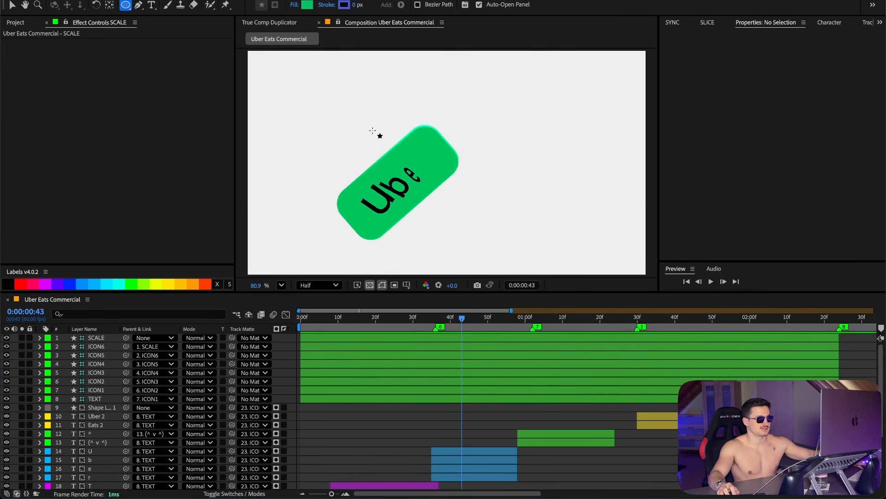
left_click_drag(400, 96, 468, 169)
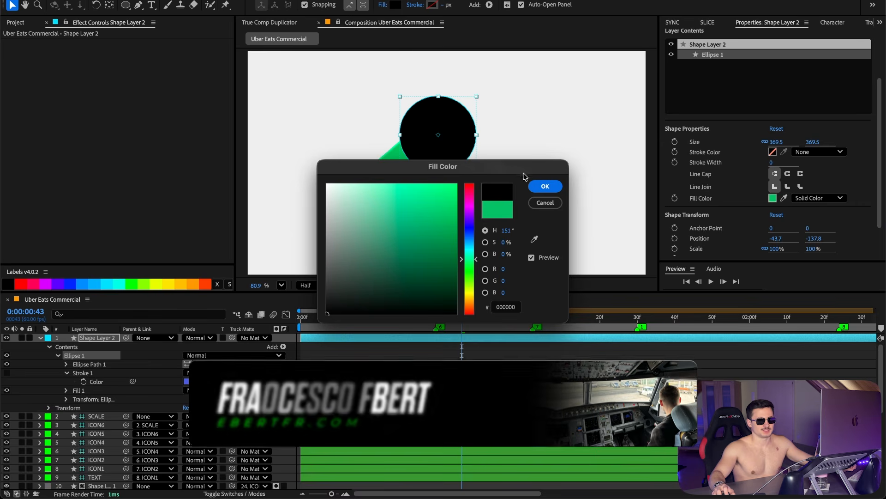
key("Return")
left_click(779, 141)
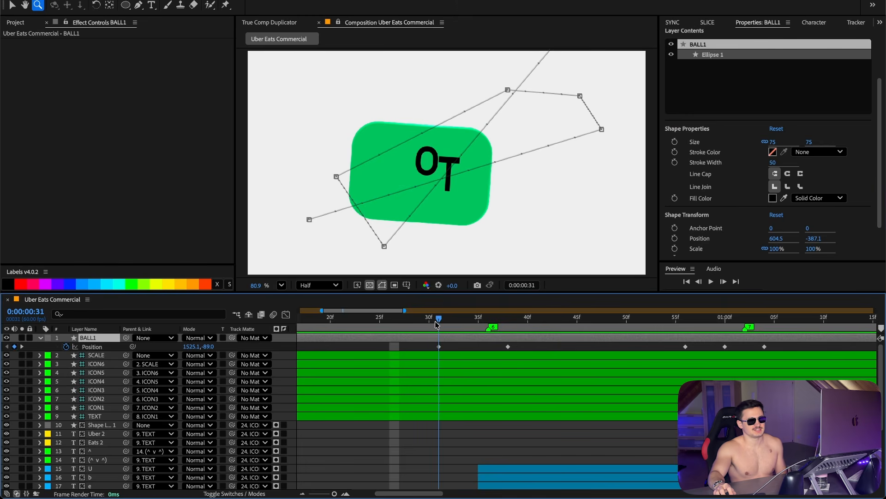
Step: Select all of the ball's Position keyframes and set their spatial interpolation to Bezier
left_click_drag(436, 325, 449, 326)
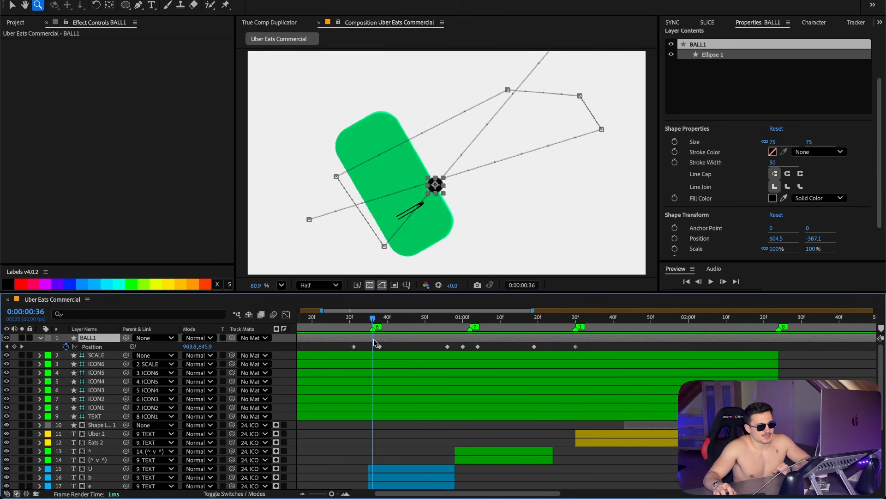
left_click_drag(374, 340, 572, 350)
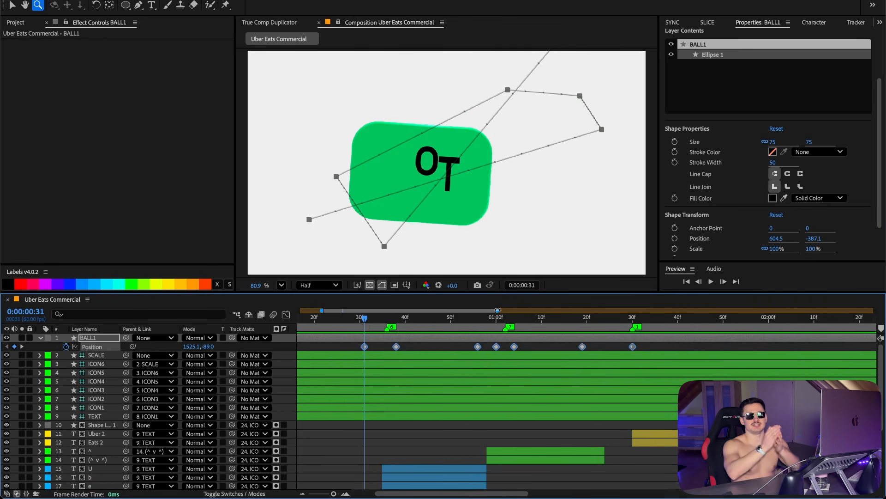
left_click_drag(679, 345, 345, 351)
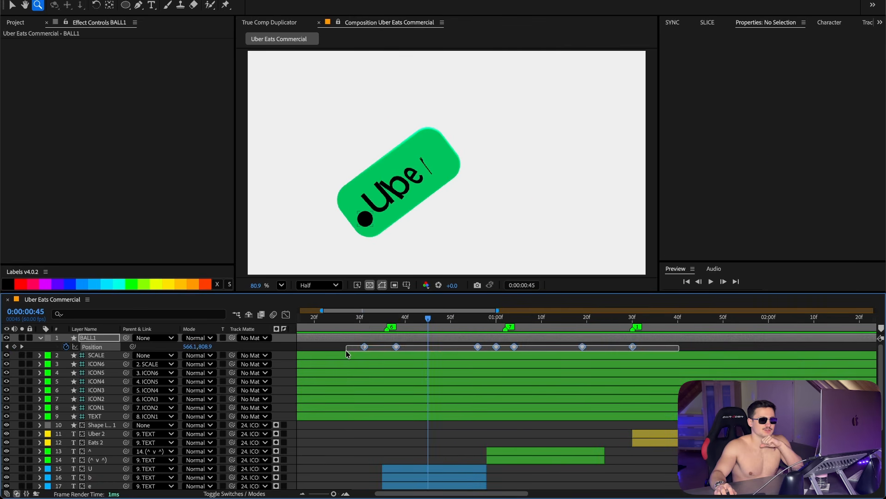
right_click(365, 346)
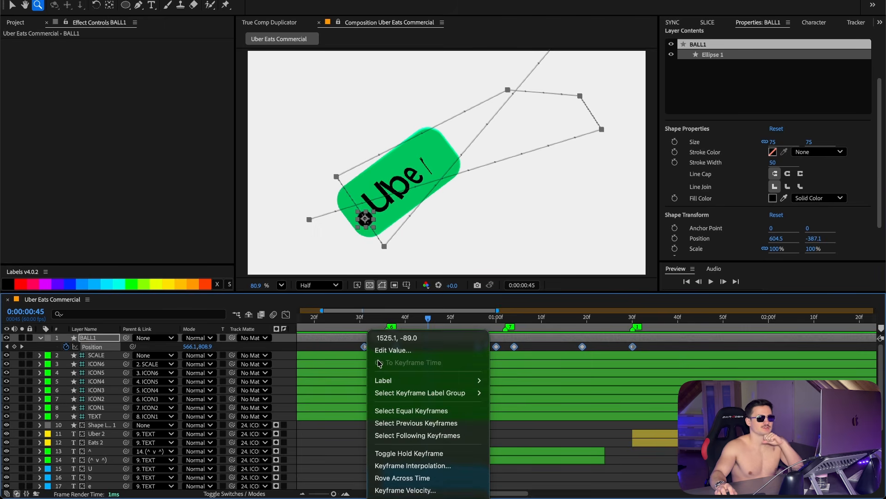
left_click(423, 466)
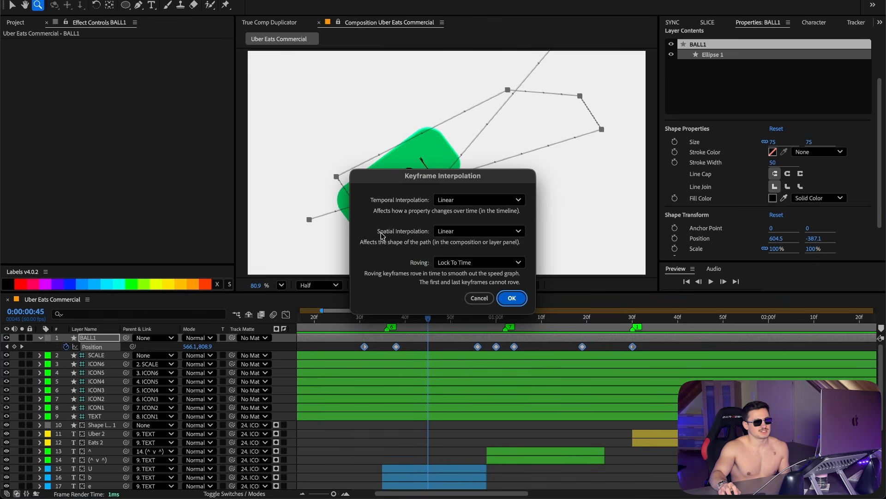
left_click(455, 233)
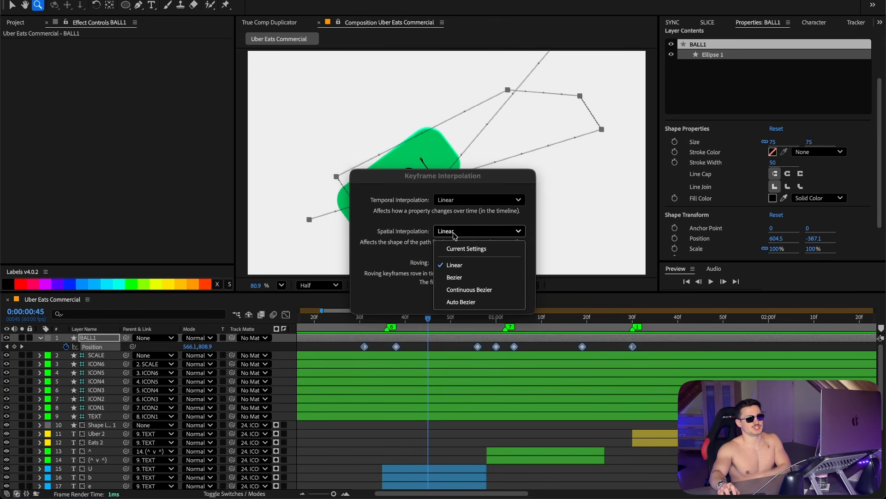
left_click(471, 277)
left_click(513, 299)
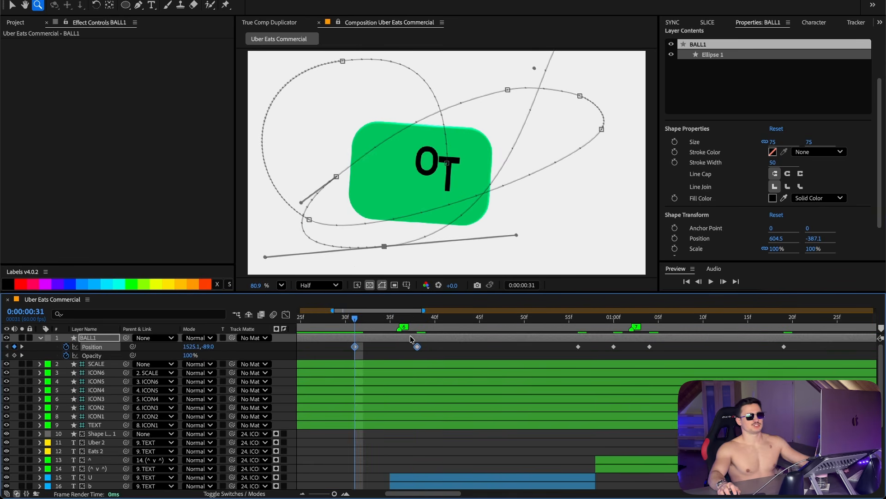
Step: Scrub through the ball's curved motion path across the timeline
left_click_drag(355, 323, 715, 321)
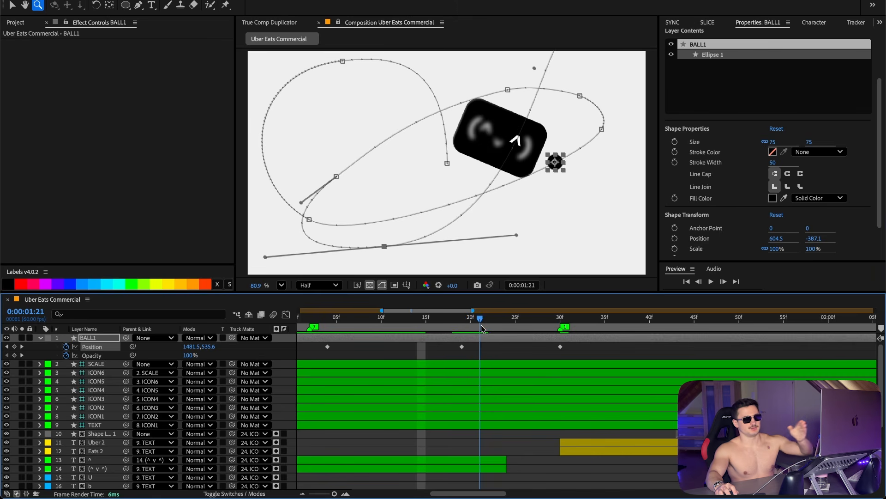
left_click_drag(482, 330, 597, 335)
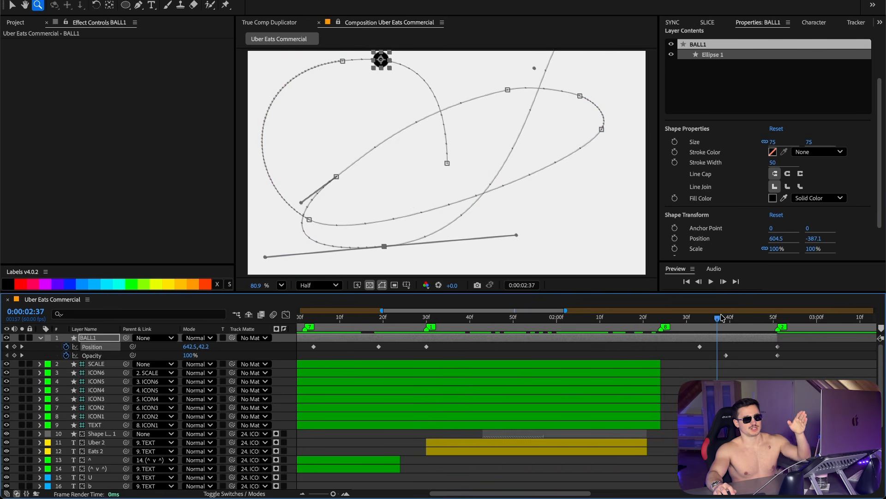
left_click_drag(723, 318, 739, 318)
left_click_drag(553, 310, 633, 322)
left_click(593, 371)
left_click(592, 322)
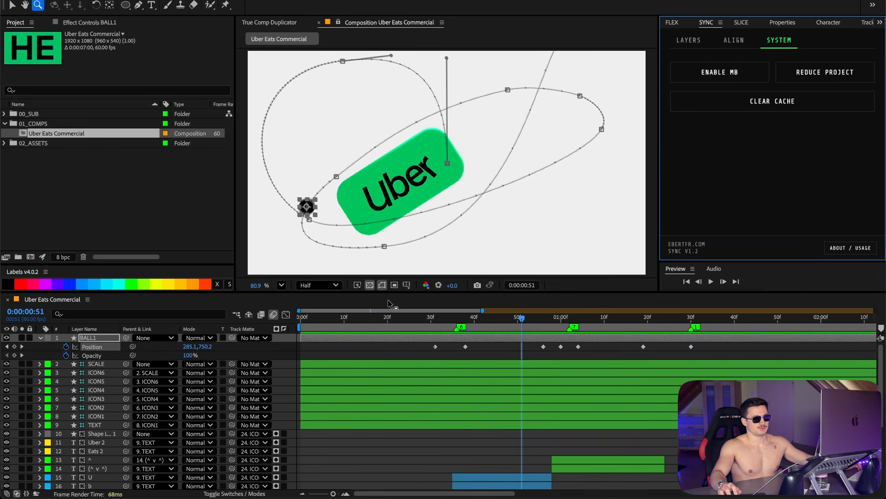
left_click_drag(561, 317, 583, 322)
left_click(601, 353)
left_click(714, 321)
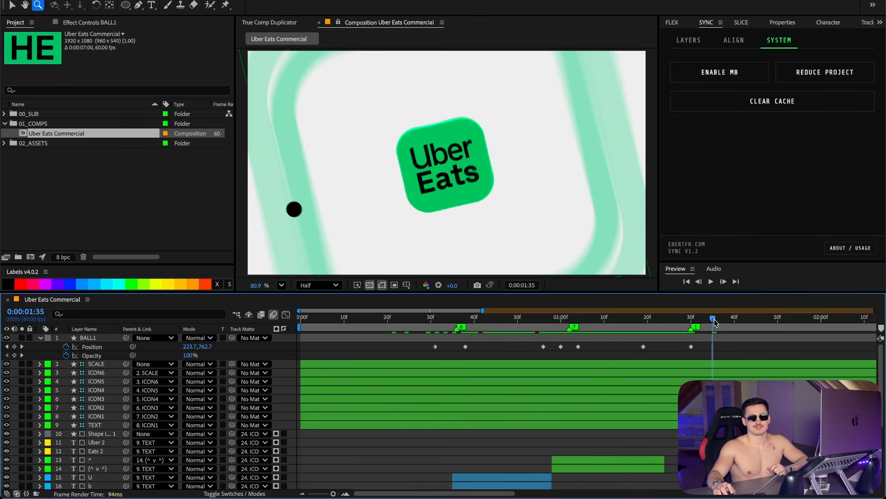
Step: Search the effects and presets for echo
left_click(760, 36)
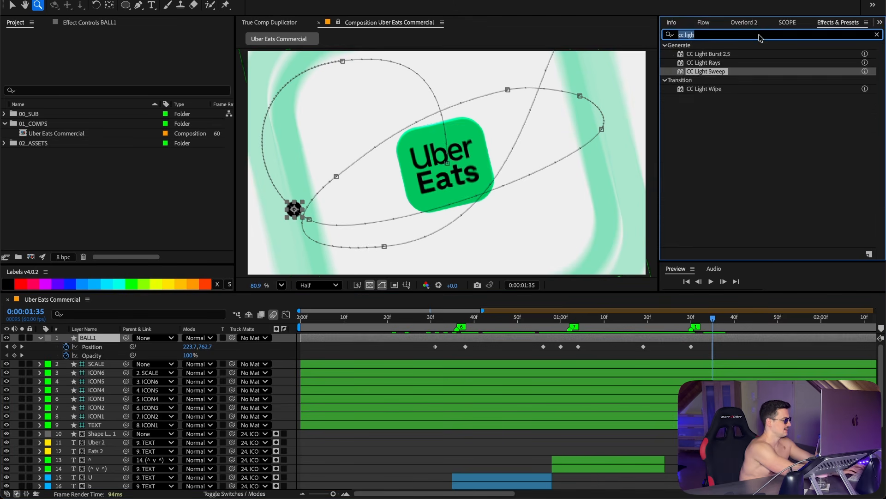
type("echo")
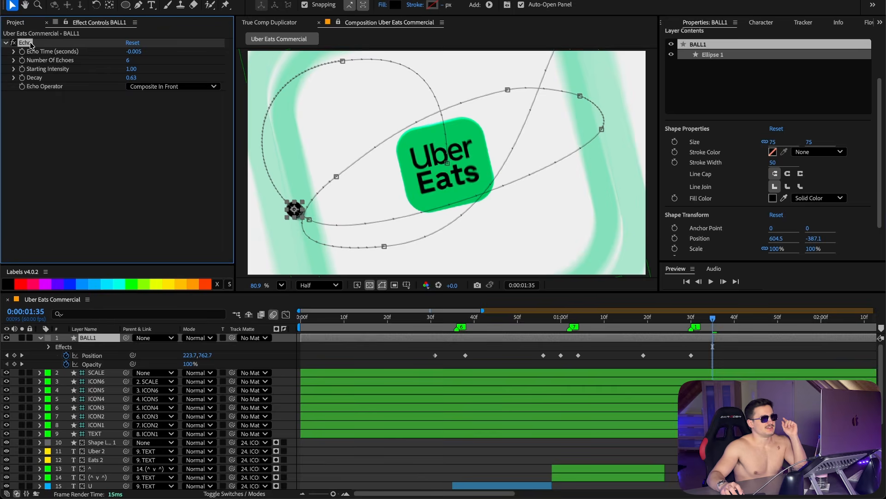
left_click(29, 43)
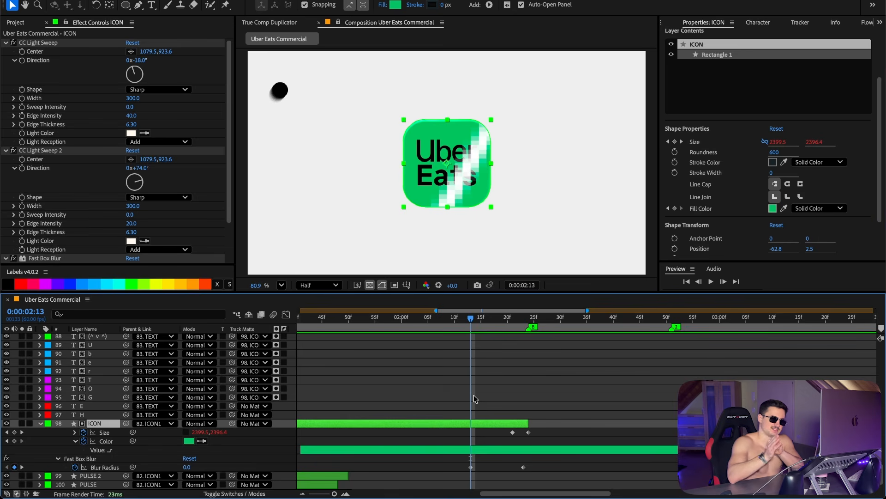
Step: Inspect the ICON layer's Fast Box Blur and Size keyframes around the transition frame
left_click(90, 459)
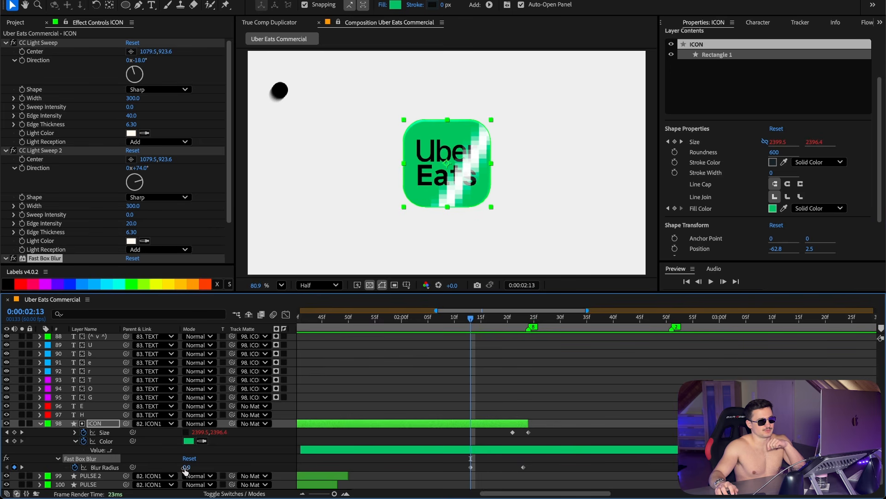
left_click(591, 469)
left_click(520, 322)
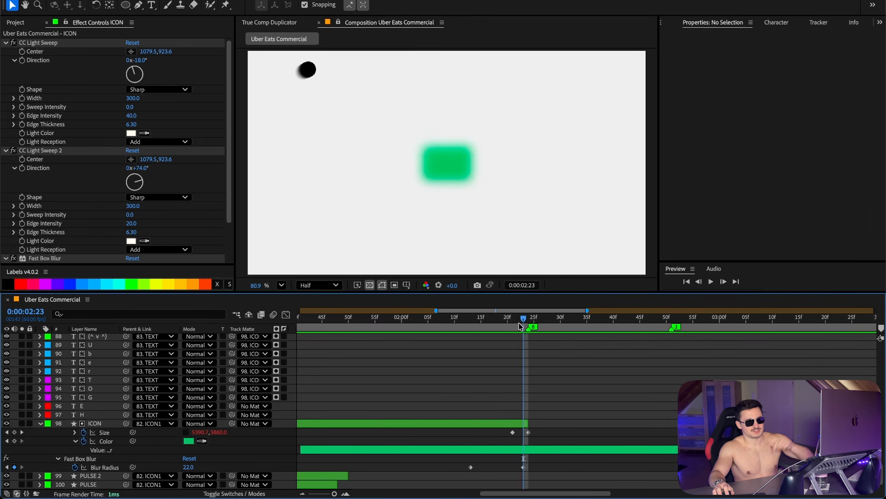
left_click(512, 322)
left_click(506, 425)
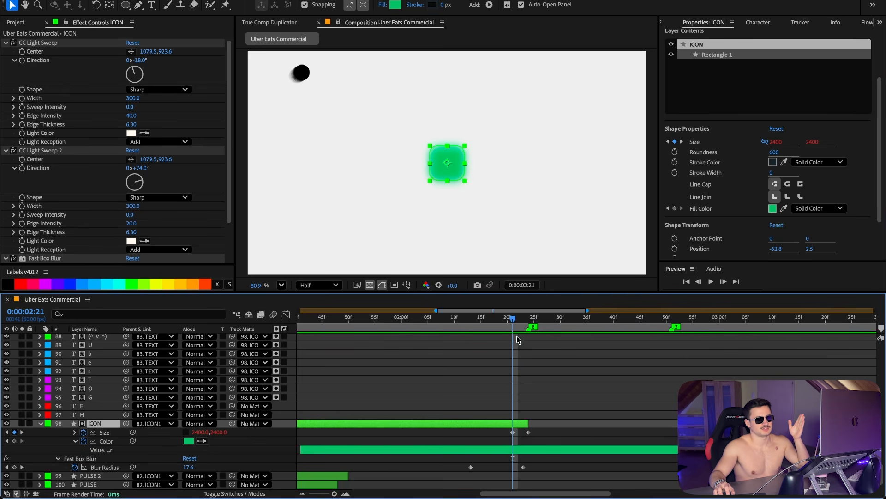
left_click_drag(517, 319, 528, 318)
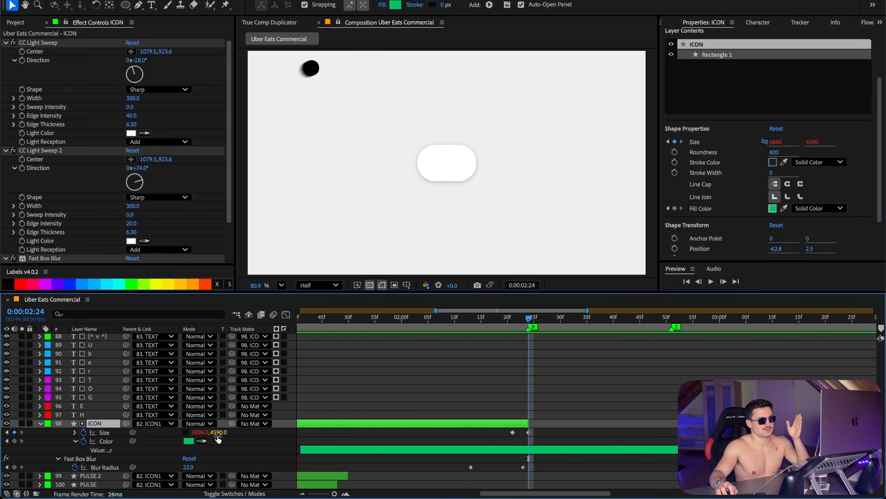
left_click_drag(526, 318, 529, 310)
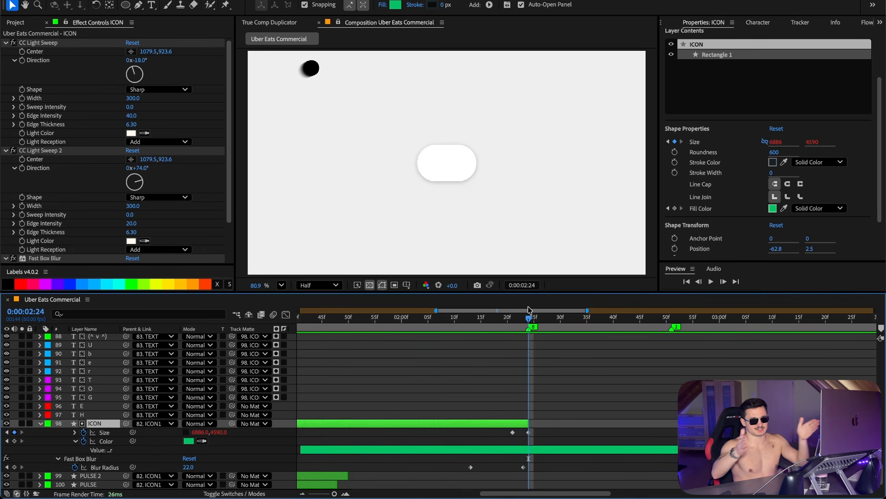
Step: Inspect the BOX00 layer's Size keyframes, fill color and Drop Shadow settings
left_click(619, 365)
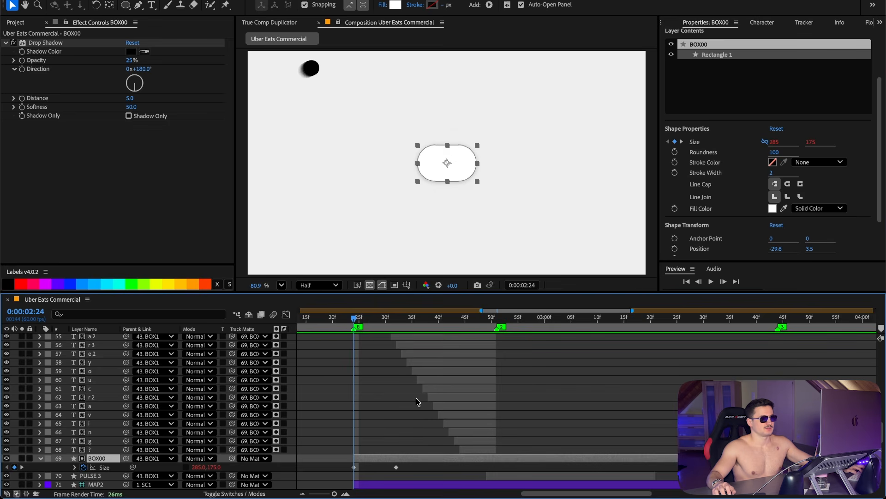
scroll(417, 397, "down", 1)
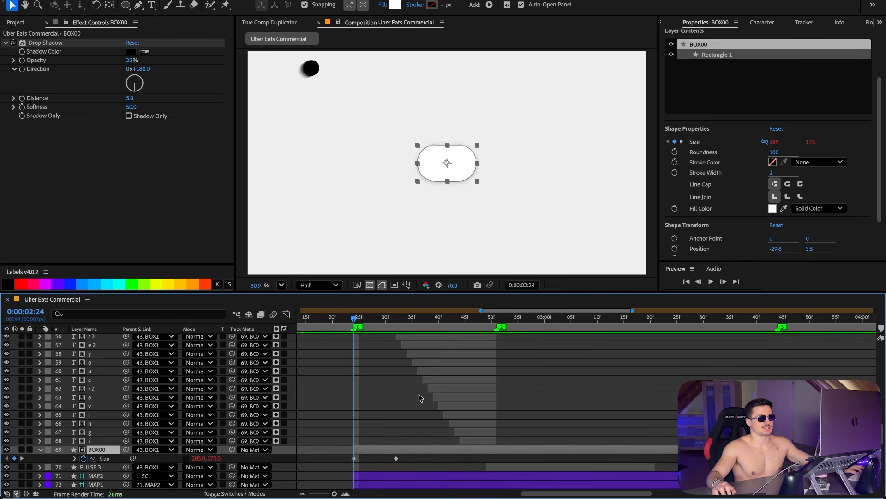
scroll(79, 436, "down", 2)
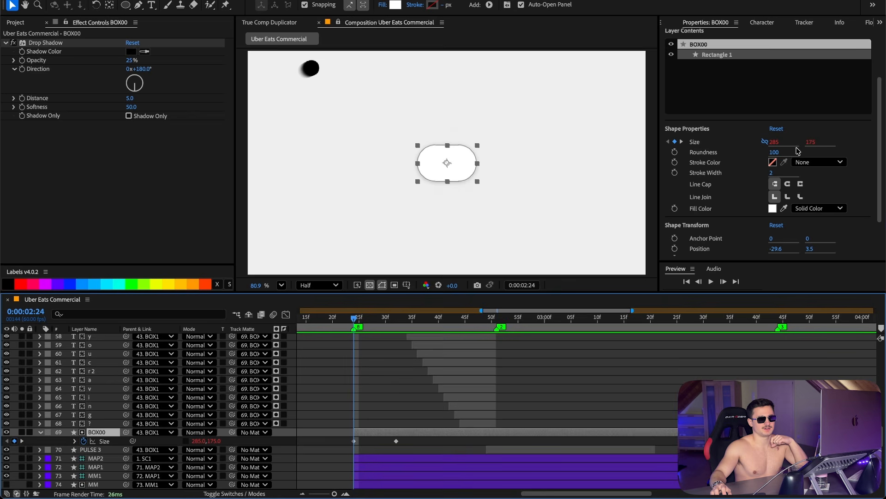
left_click(773, 208)
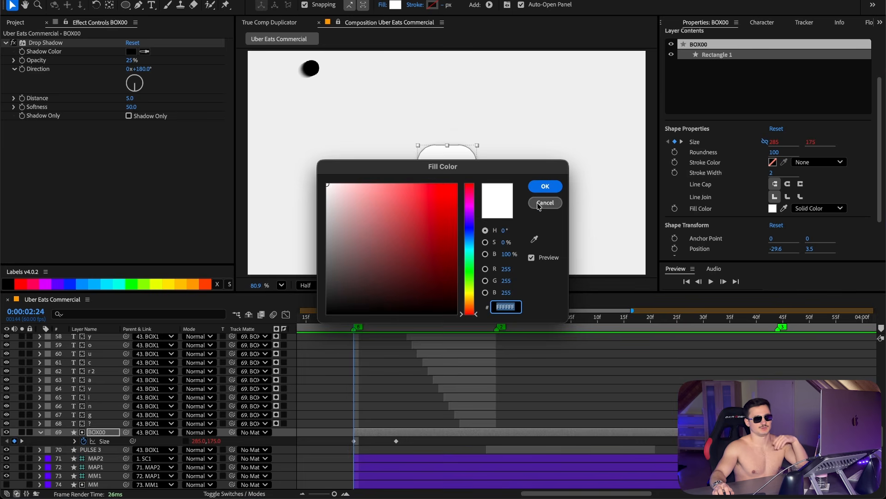
left_click(545, 203)
left_click(45, 42)
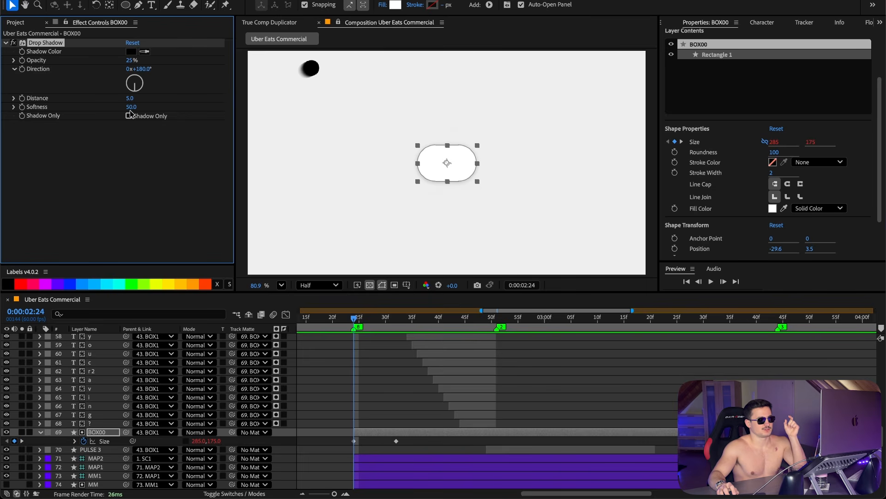
left_click_drag(359, 326, 419, 325)
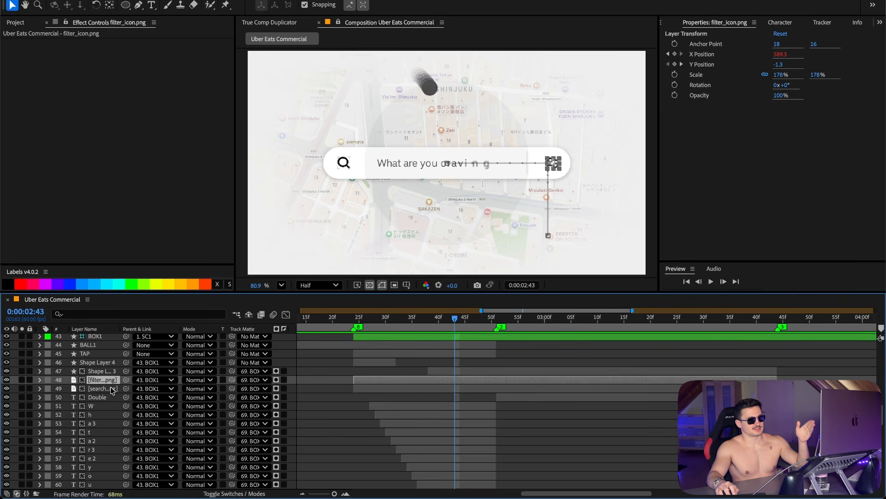
Step: Inspect the search and filter icon layers' Position keyframes and the cursor shape layer's Opacity keyframes
left_click(110, 386)
left_click(100, 371)
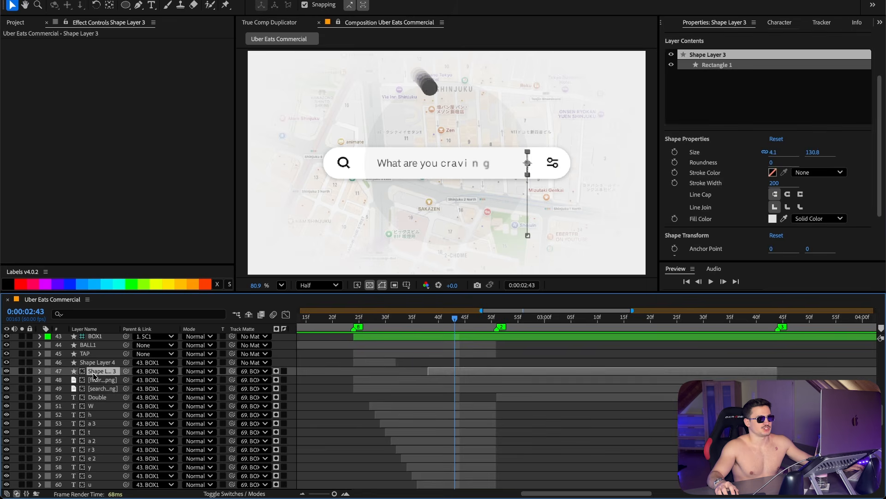
left_click_drag(256, 284, 263, 283)
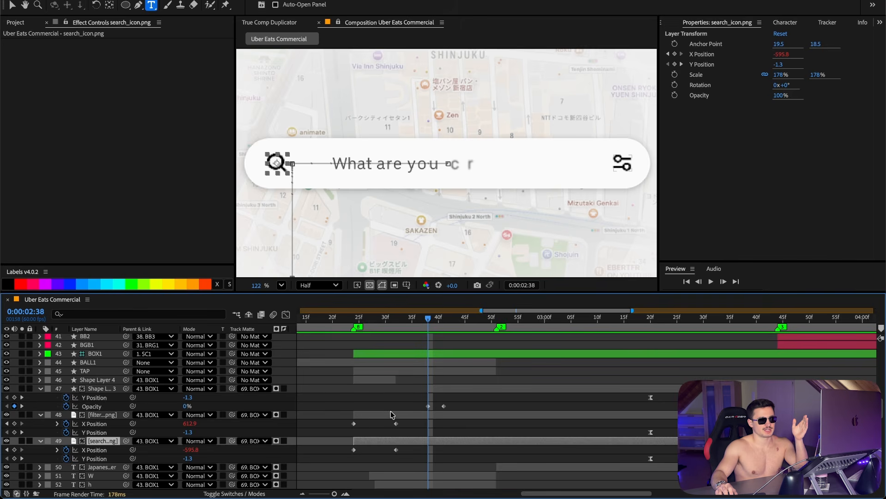
left_click(391, 414)
left_click_drag(353, 318, 355, 318)
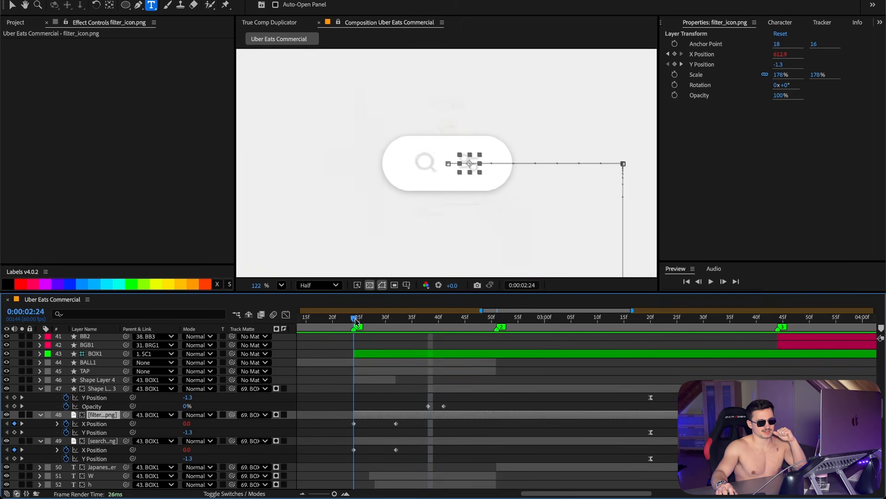
Step: Scrub through the BOX00 search bar's Size animation around the transition
scroll(412, 429, "down", 5)
scroll(412, 428, "down", 3)
left_click(402, 370)
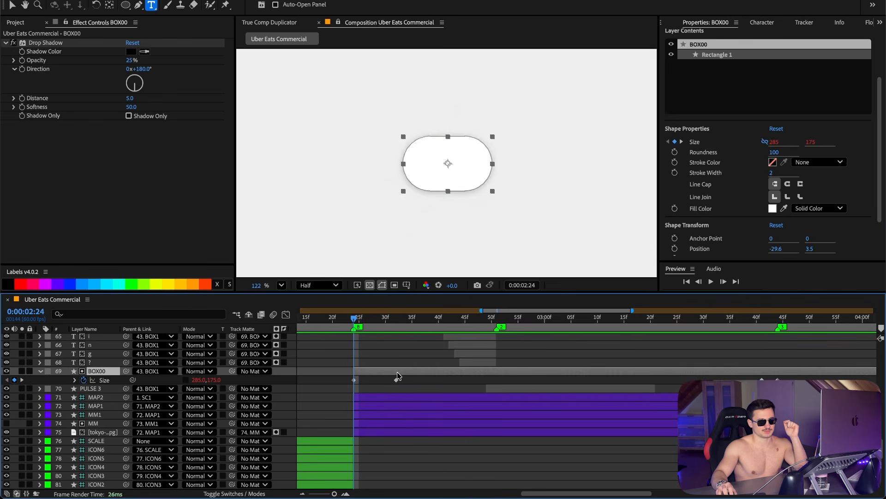
left_click(406, 327)
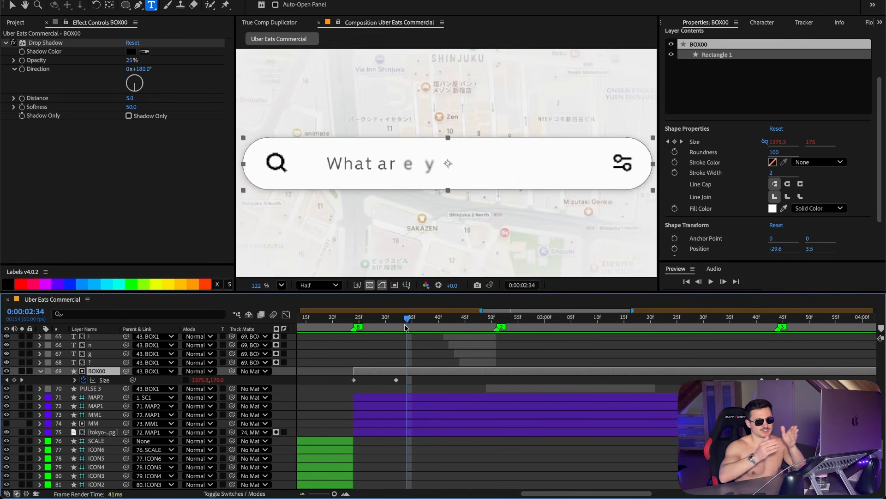
left_click_drag(406, 327, 346, 319)
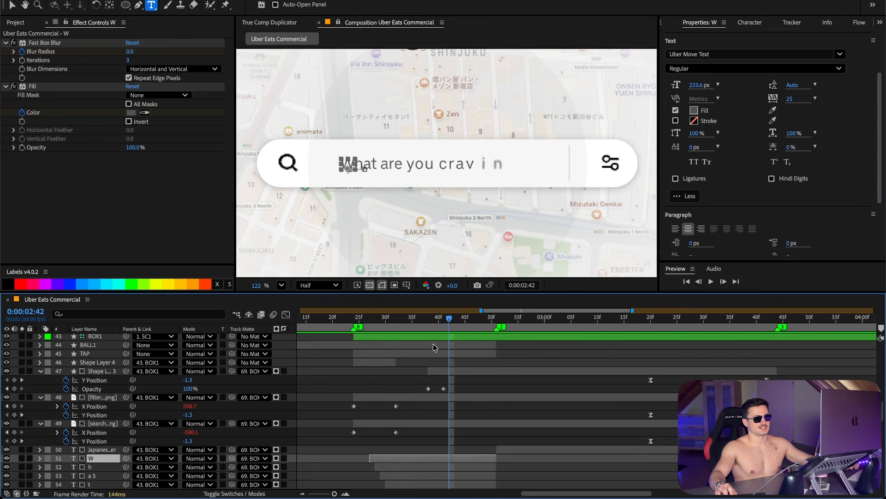
left_click_drag(436, 326, 461, 325)
scroll(735, 22, "up", 3)
Step: Inspect the W letter layer's Fast Box Blur, Fill color and Position keyframes
left_click(736, 22)
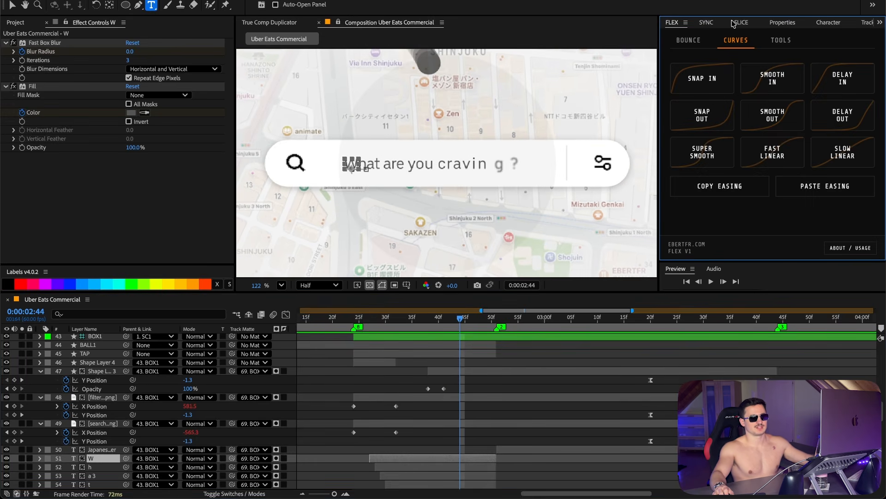
left_click(710, 23)
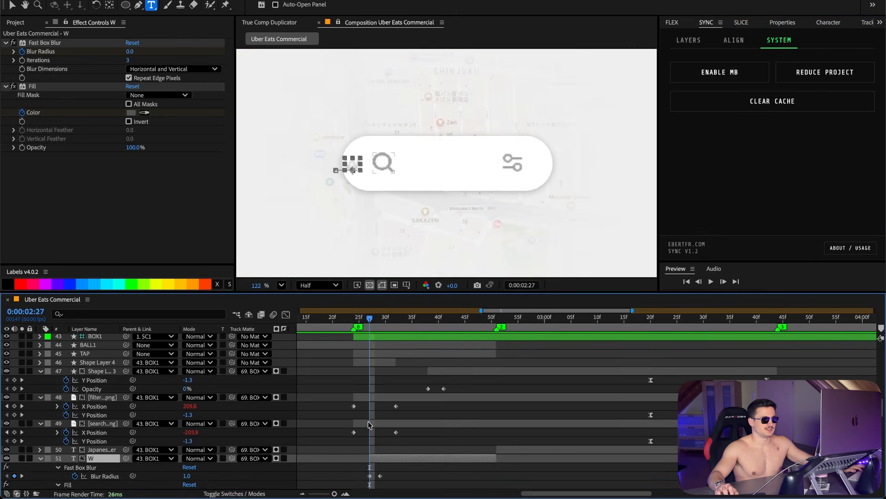
scroll(370, 423, "down", 3)
left_click(425, 421)
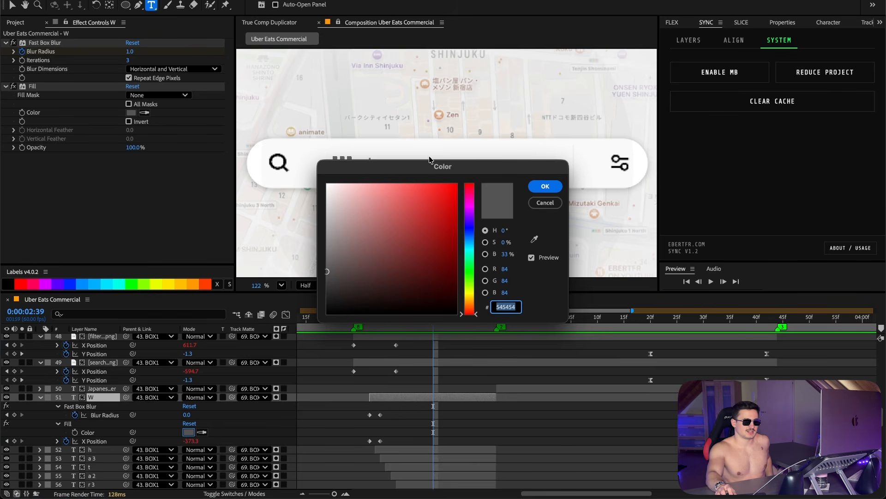
left_click(545, 203)
left_click(370, 321)
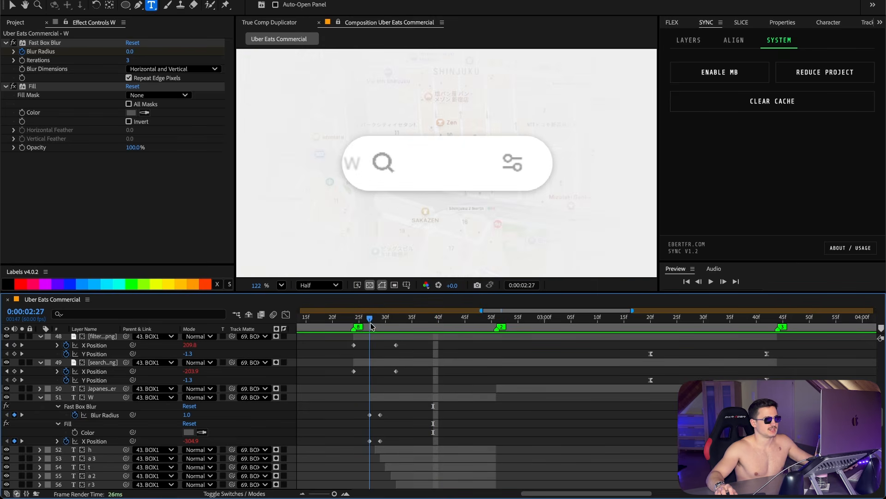
left_click(419, 325)
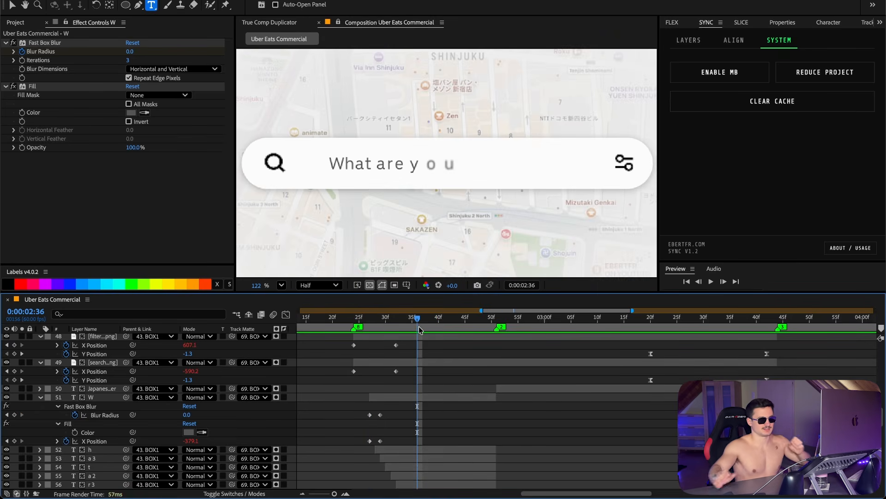
left_click(392, 320)
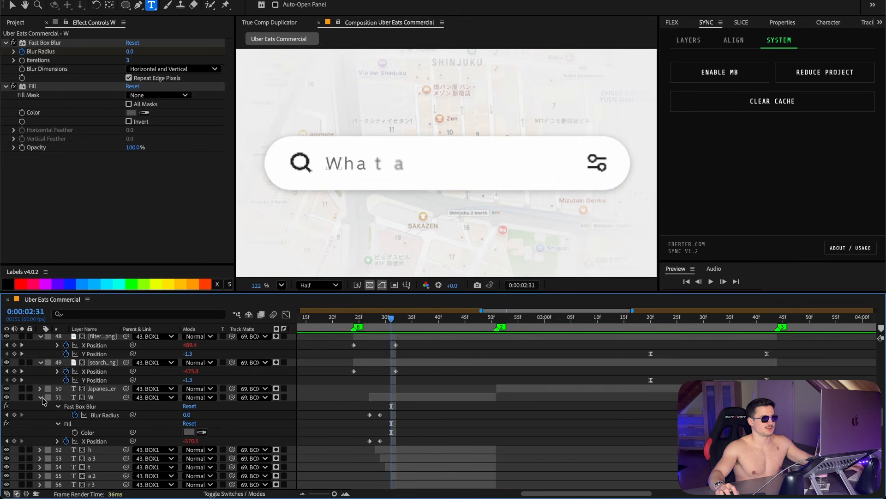
left_click(42, 398)
Step: Scrub through the search bar's letter-by-letter typing animation
key("Page_Up")
left_click(401, 400)
scroll(411, 409, "down", 7)
left_click(473, 380, "shift")
left_click(672, 22)
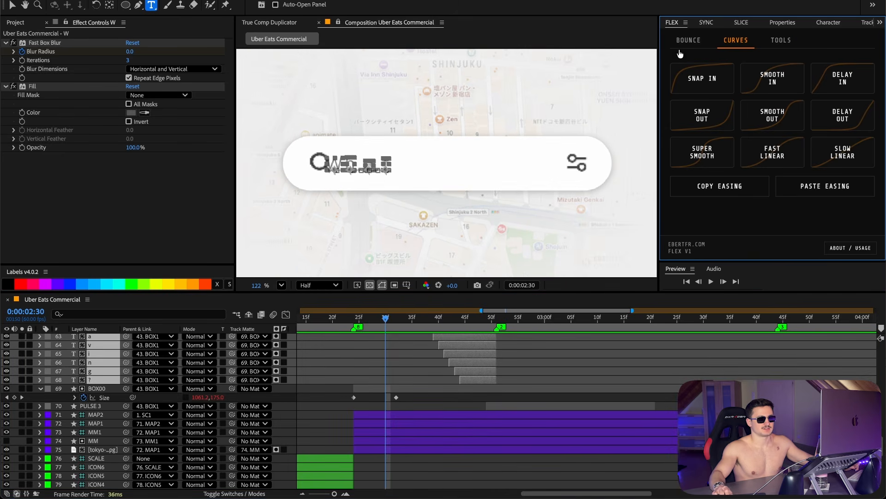
left_click_drag(389, 325, 497, 328)
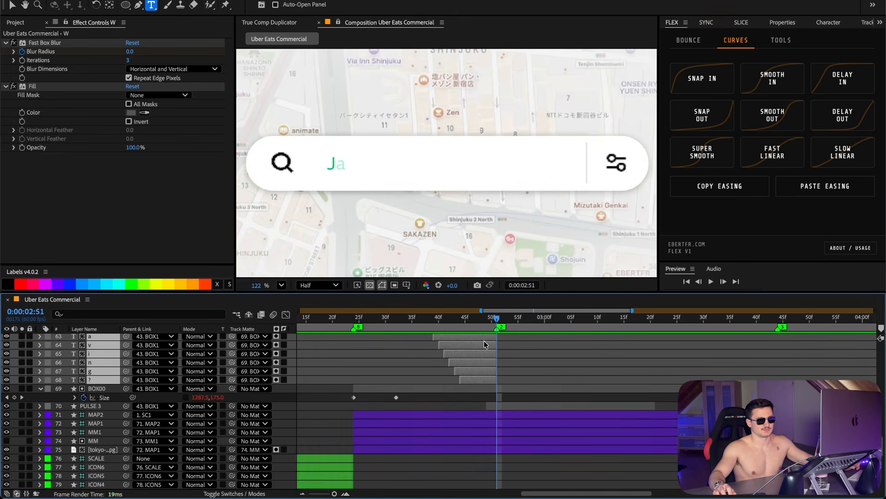
scroll(486, 344, "up", 3)
left_click(475, 322)
left_click(525, 378)
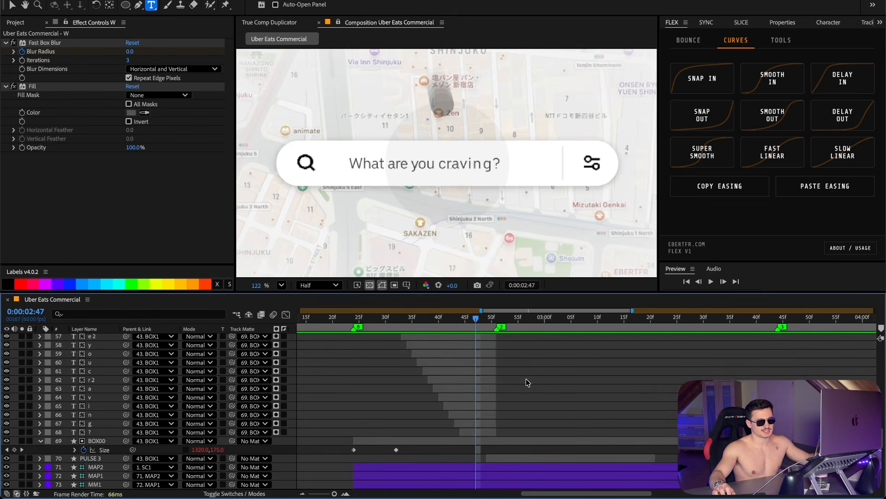
Step: Reveal and inspect the TAP layer's Scale and Opacity keyframes
scroll(525, 378, "up", 1)
scroll(499, 319, "up", 8)
scroll(499, 319, "up", 3)
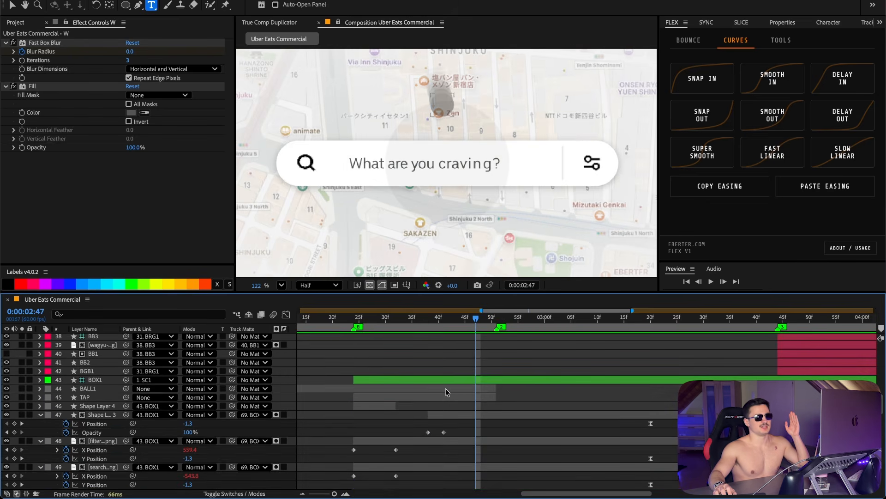
left_click(446, 389)
left_click(445, 398)
left_click(444, 320)
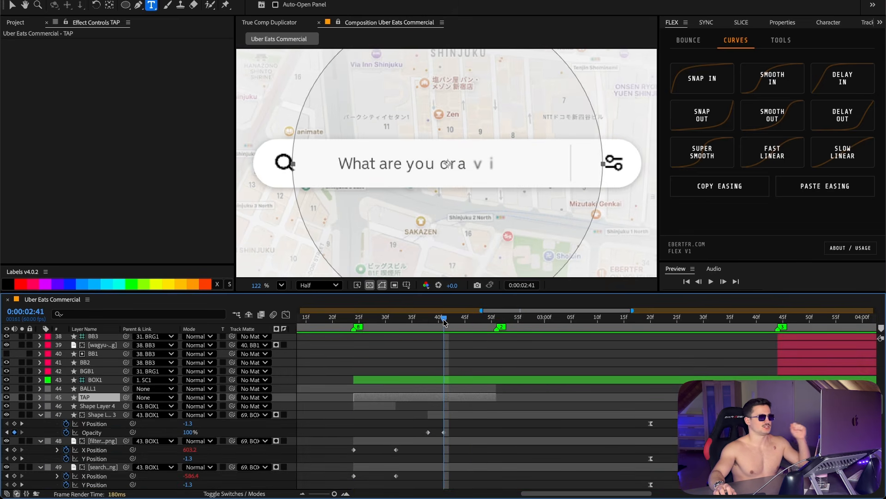
key("u")
left_click(385, 320)
left_click_drag(386, 327, 378, 330)
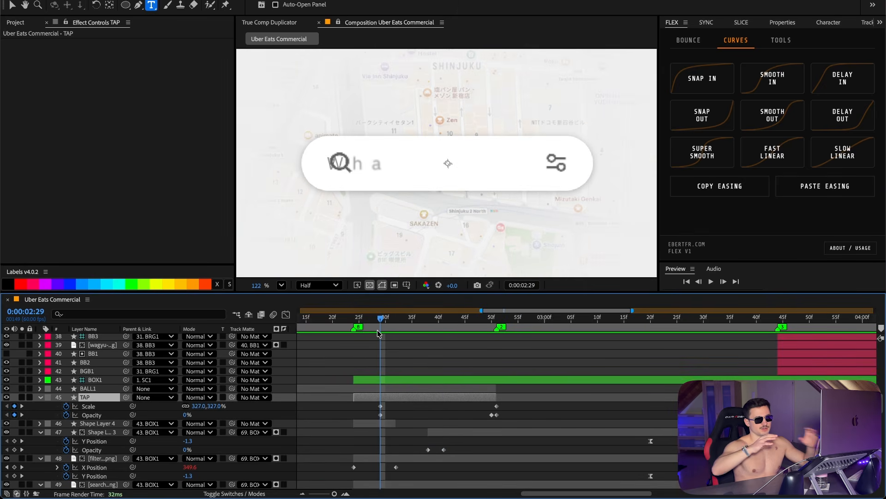
Step: Fit the composition in the viewer and inspect the BALL1 layer's Position and Opacity keyframes
left_click(281, 285)
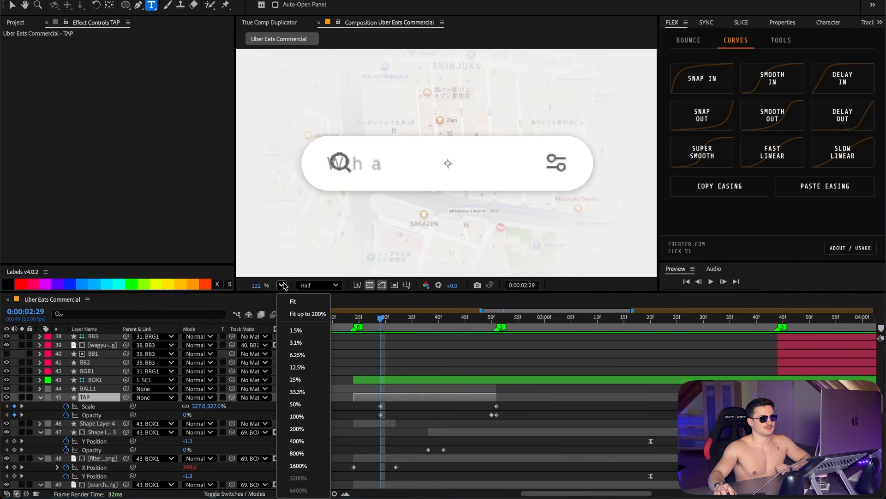
left_click(296, 296)
left_click_drag(399, 322, 491, 324)
left_click(472, 391)
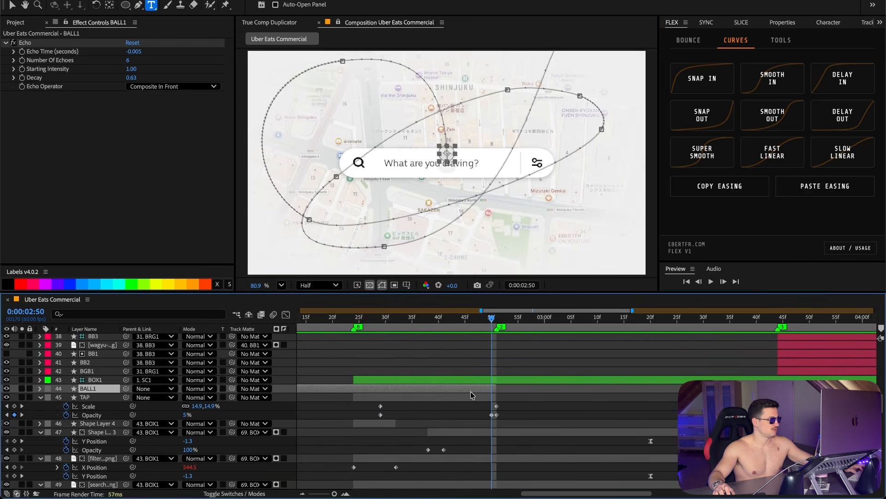
key("u")
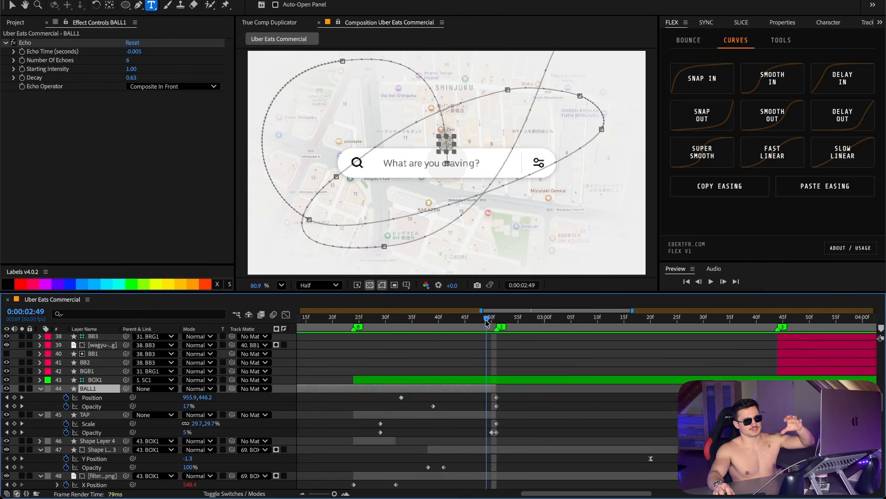
Step: Inspect the BOX1 layer's Scale keyframes by scrubbing across the tap moment
left_click(494, 380)
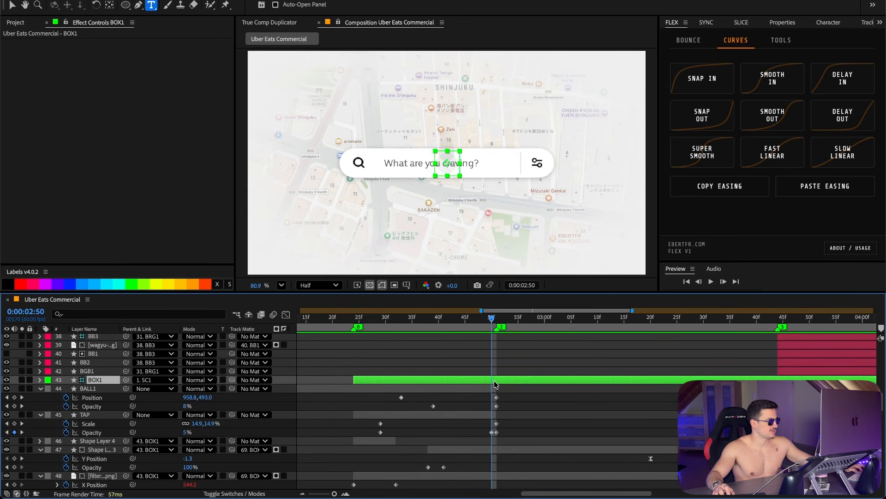
key("s")
left_click(380, 329)
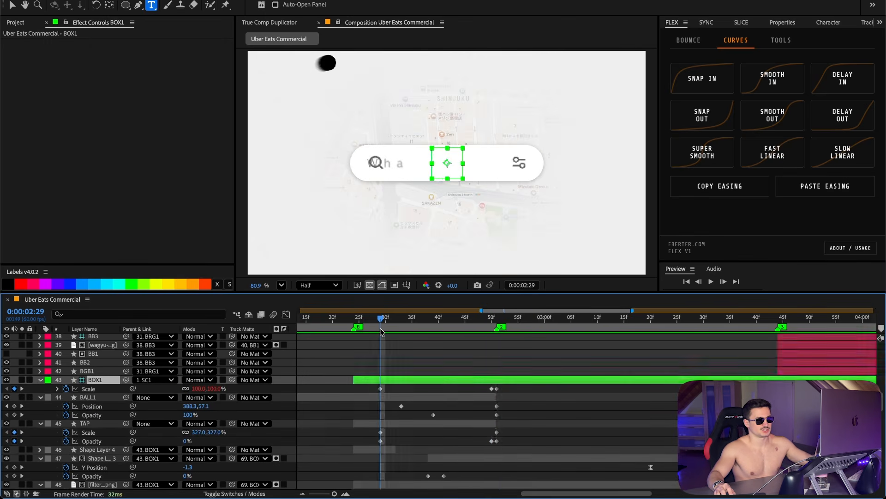
left_click_drag(381, 329, 493, 330)
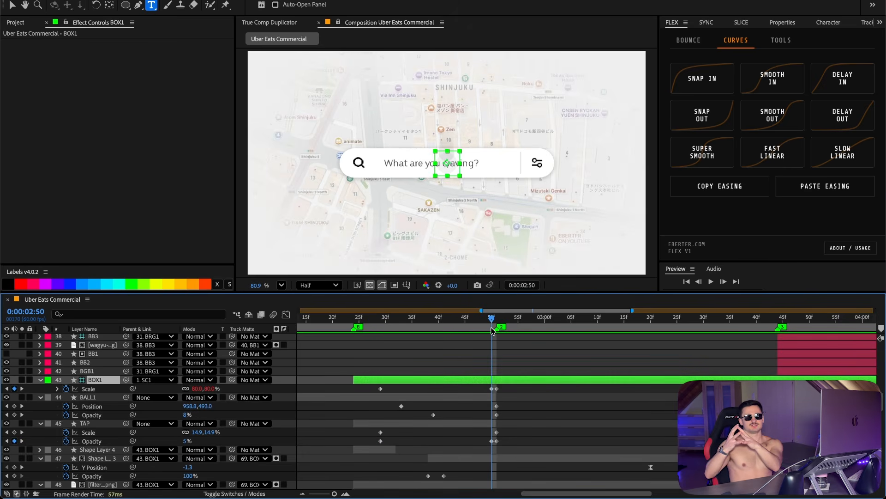
left_click_drag(492, 328, 530, 318)
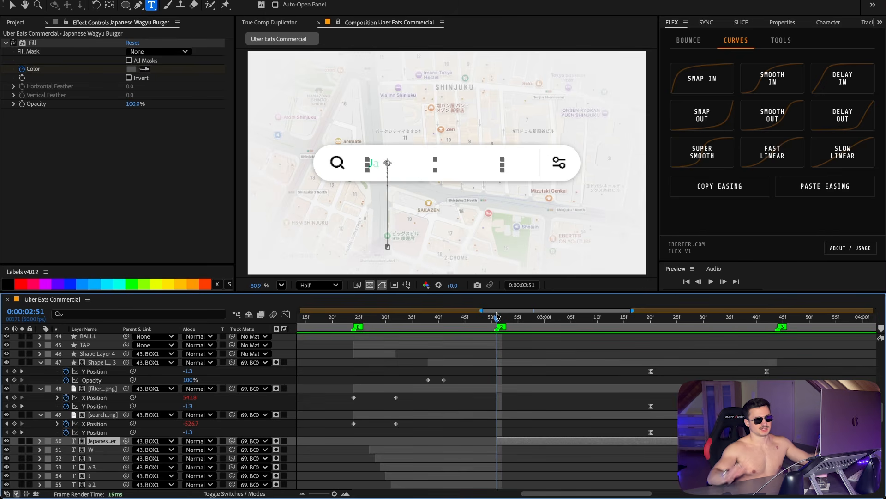
Step: Reveal the Japanese Wagyu Burger text layer's keyframes and scrub through its typing animation
key("u")
key("z")
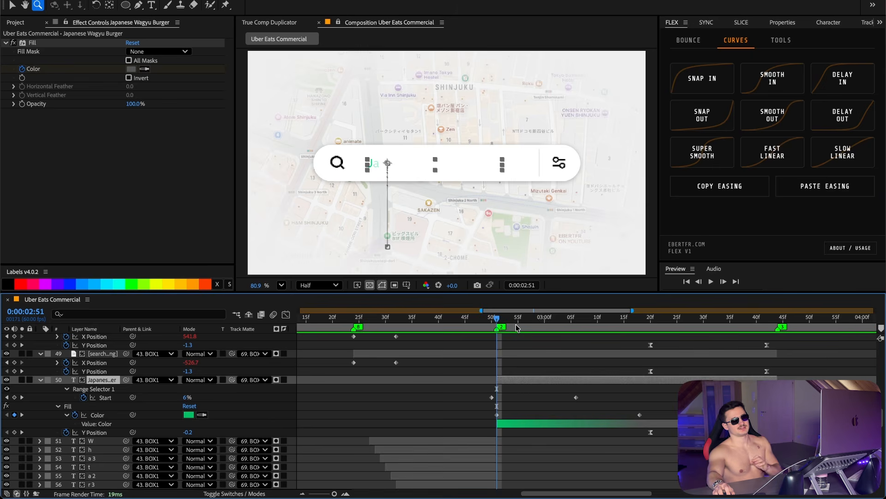
left_click(609, 318)
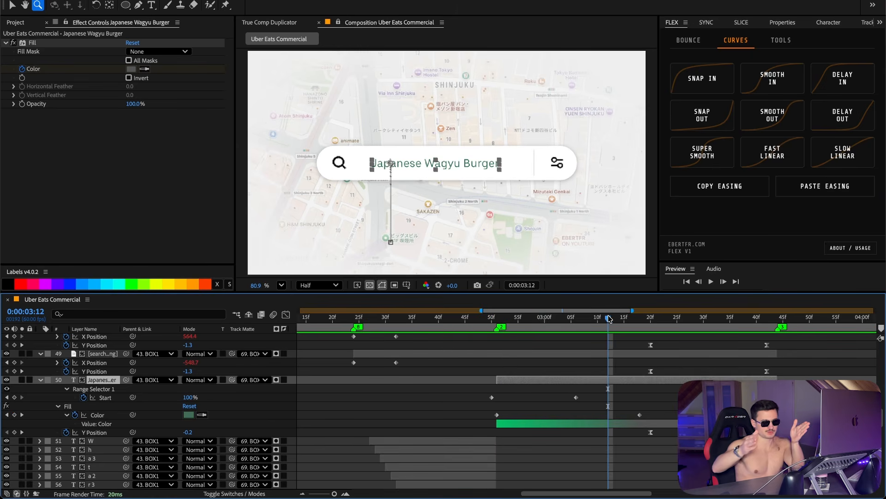
left_click_drag(609, 317, 493, 322)
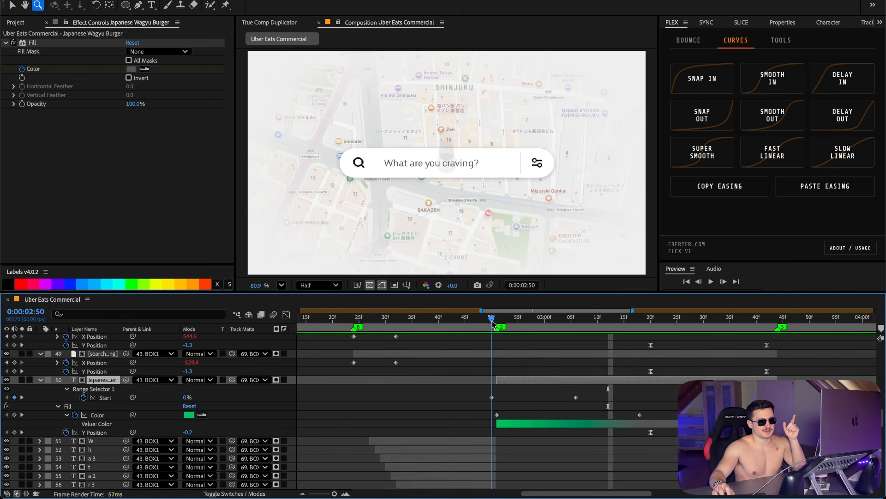
Step: Open the text layer's fill color in the color picker to check it, then cancel without changing it
left_click(188, 414)
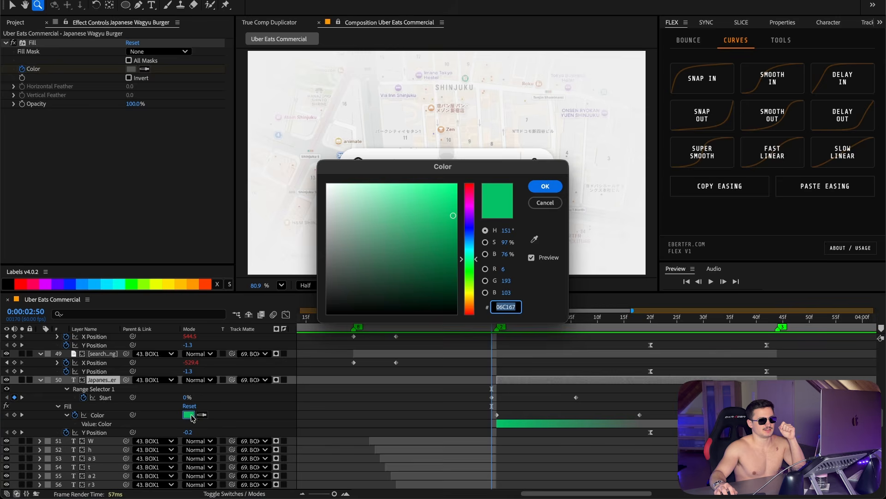
left_click(538, 204)
left_click_drag(493, 318, 497, 337)
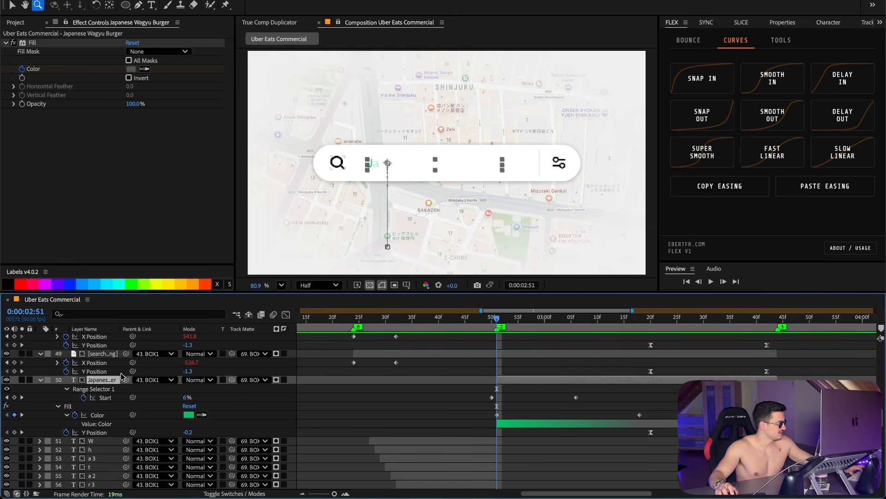
Step: Expand the text layer's Animator 1 and Range Selector 1 to examine its Start, End, Offset and Opacity properties
key("u")
key("u")
left_click(283, 380)
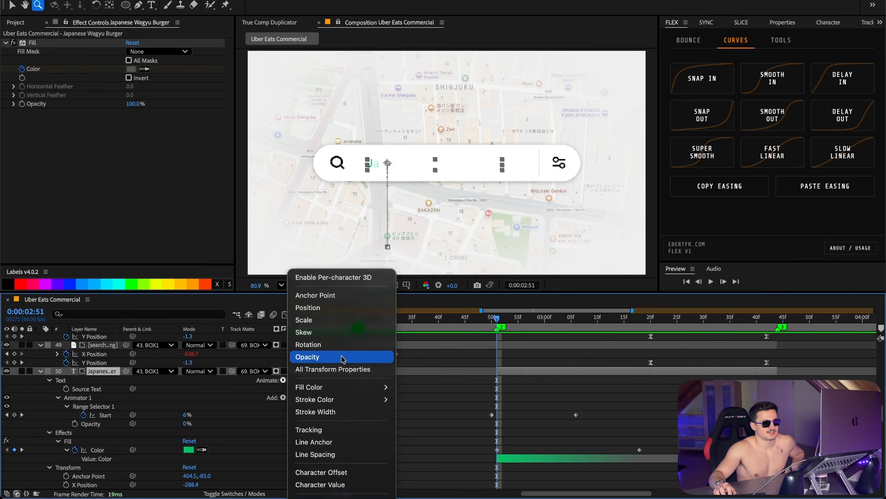
left_click(177, 423)
left_click(93, 406)
left_click(59, 397)
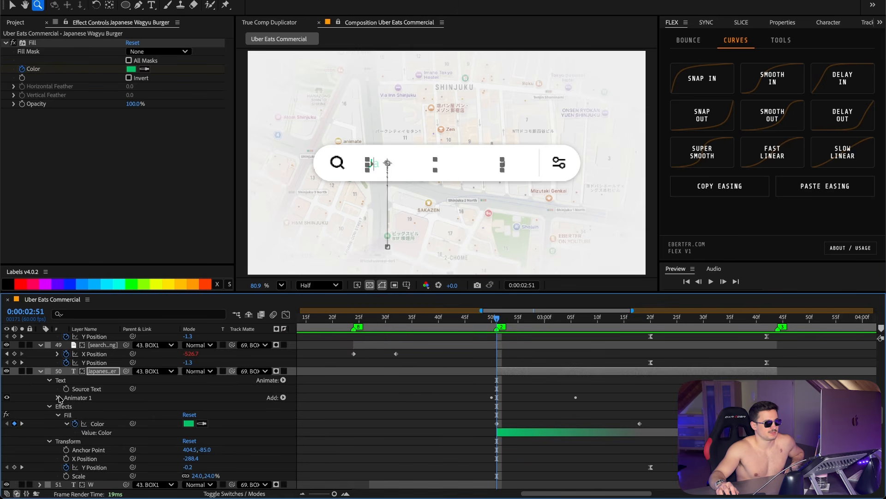
left_click(58, 397)
left_click(99, 415)
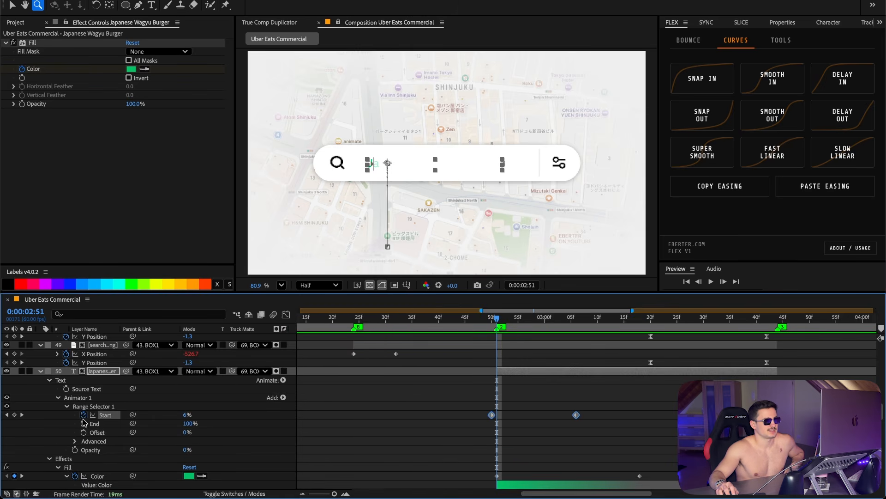
left_click(490, 413)
Step: Scrub across the range selector's Start keyframes to watch the letters type in
left_click(492, 318)
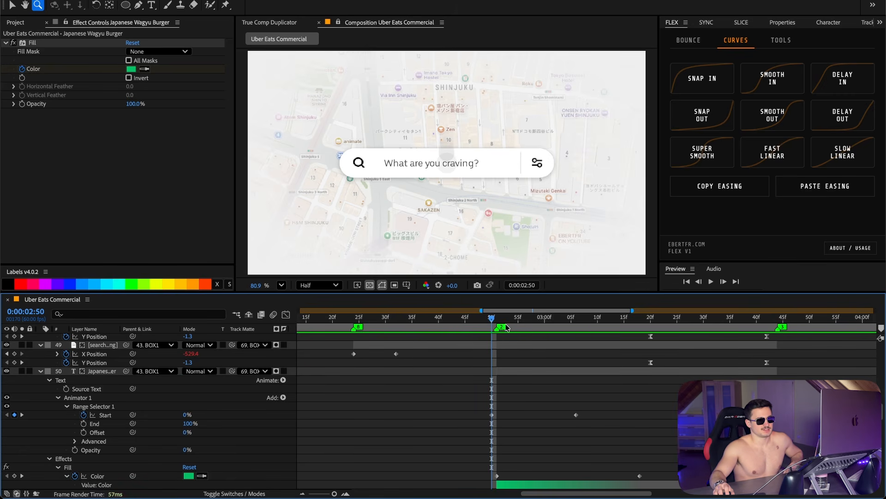
left_click_drag(496, 319, 527, 320)
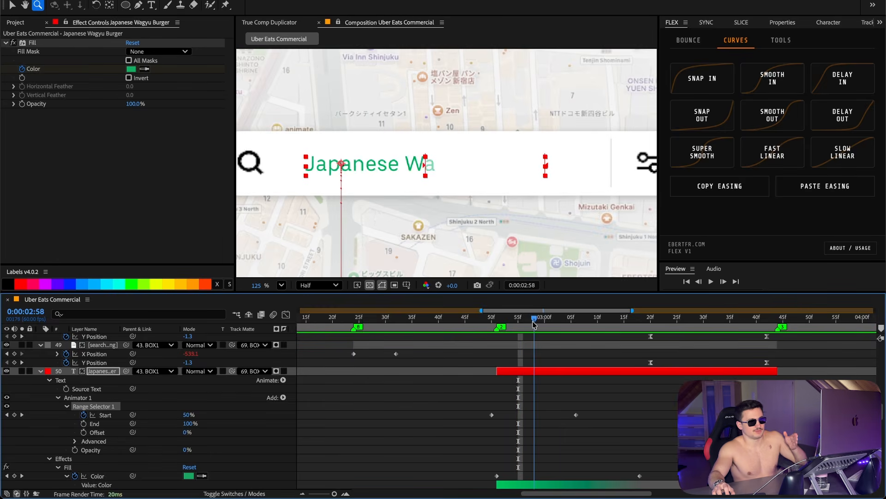
left_click_drag(525, 319, 543, 319)
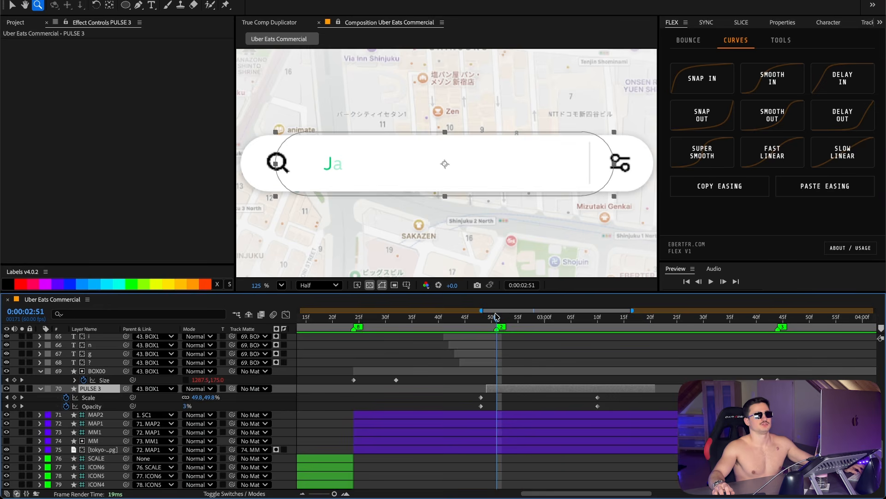
mouse_move(495, 319)
left_mouse_down()
mouse_move(504, 318)
mouse_move(491, 319)
left_mouse_up()
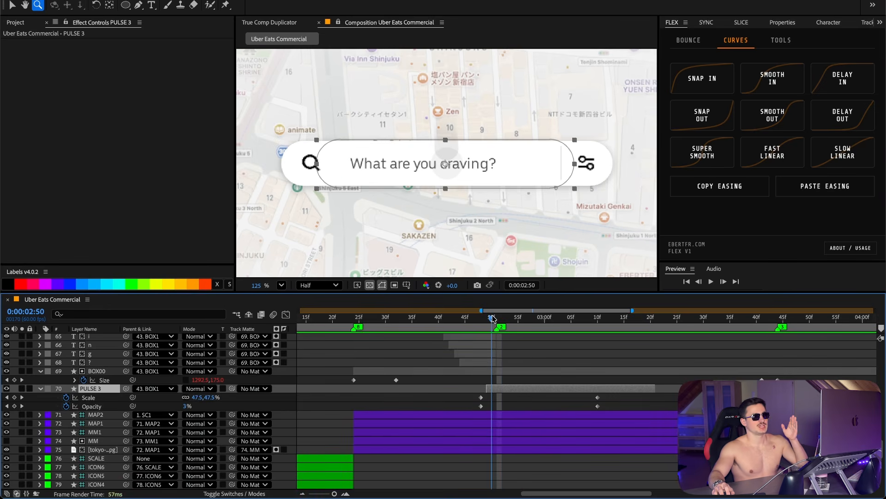
Step: Open the PULSE 3 layer's shape properties and scrub through its Scale and Opacity pulse
left_click(780, 22)
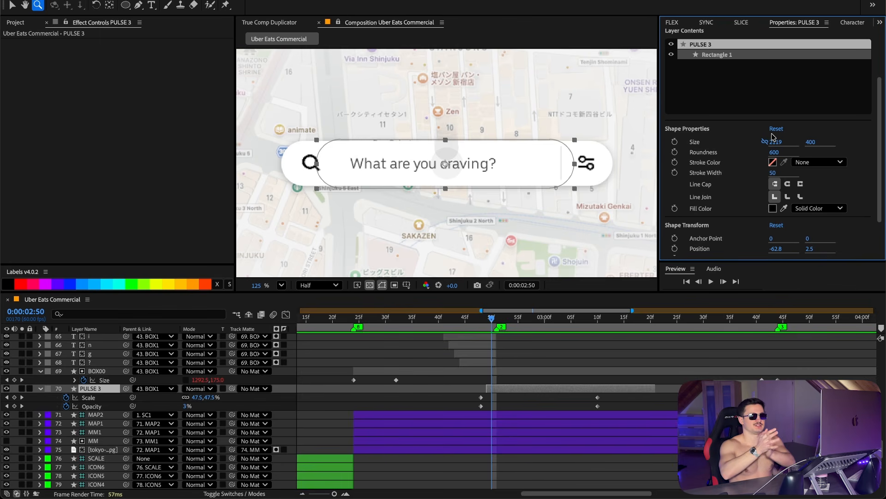
left_click_drag(491, 319, 481, 319)
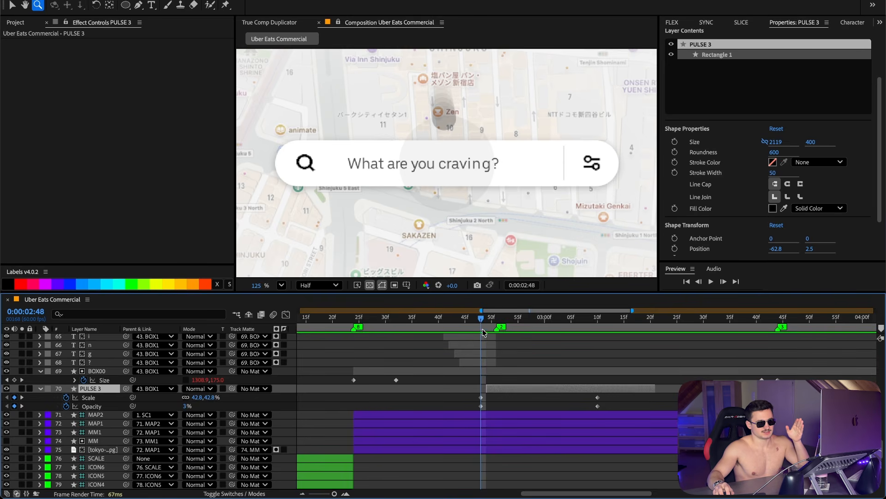
left_click(496, 319)
left_click_drag(498, 326, 597, 336)
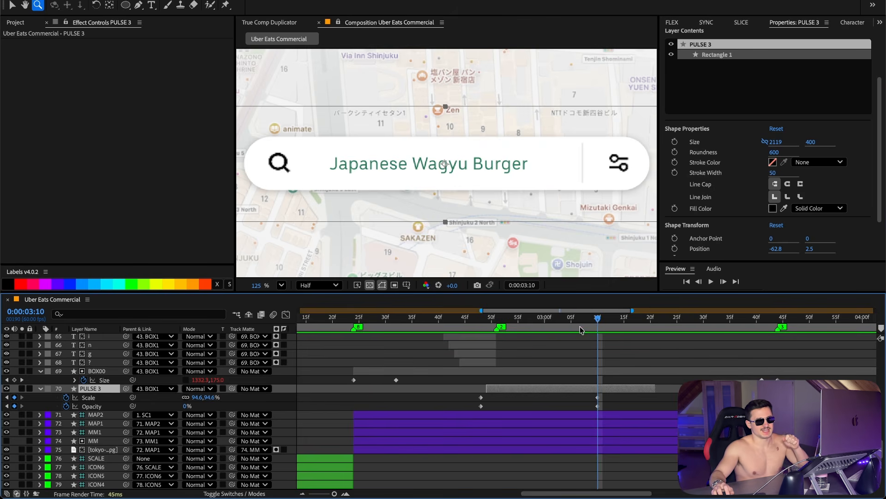
left_click_drag(578, 326, 539, 322)
left_click(507, 350)
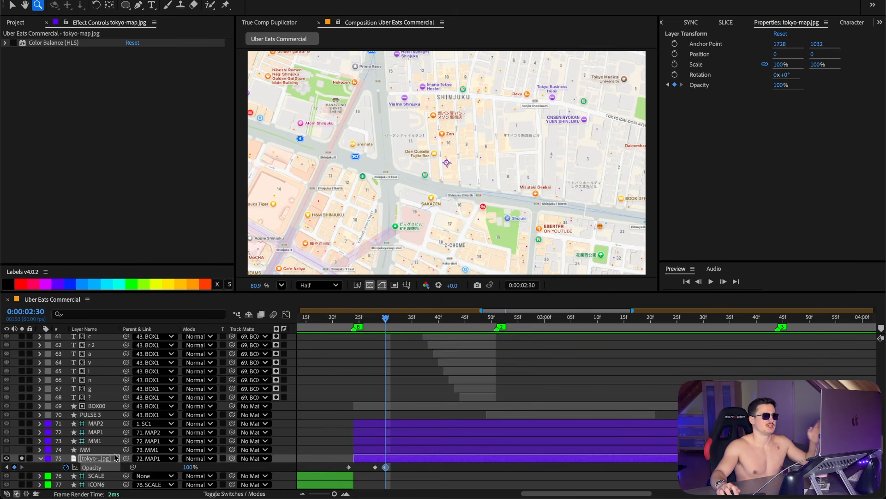
Step: Delete the last Opacity keyframe of the tokyo-map layer
left_click(114, 458)
left_click_drag(413, 480, 383, 466)
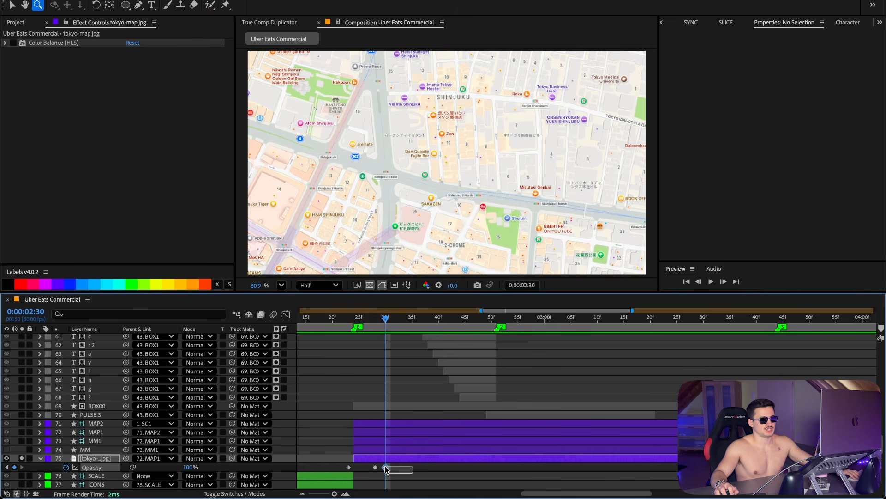
key("Delete")
left_click_drag(356, 315, 375, 336)
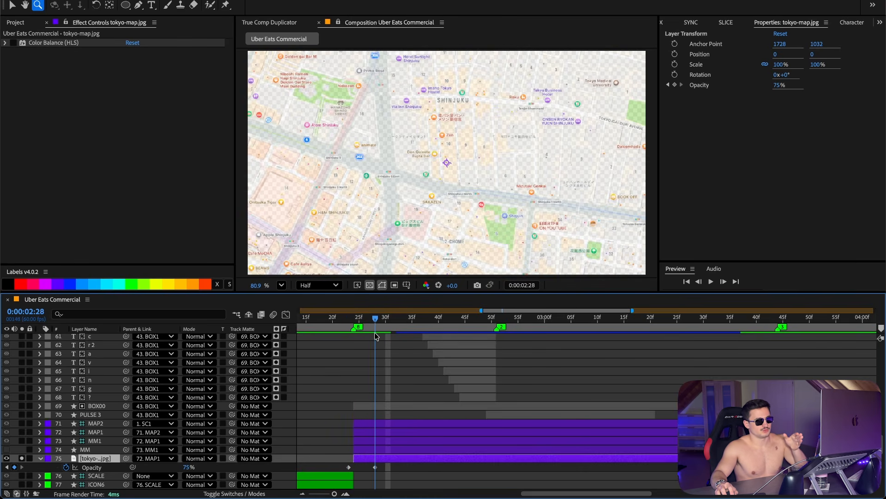
Step: Unsolo the map layer, review its Color Balance, and toggle the MM layer's Fast Box Blur off and on
left_click(21, 458)
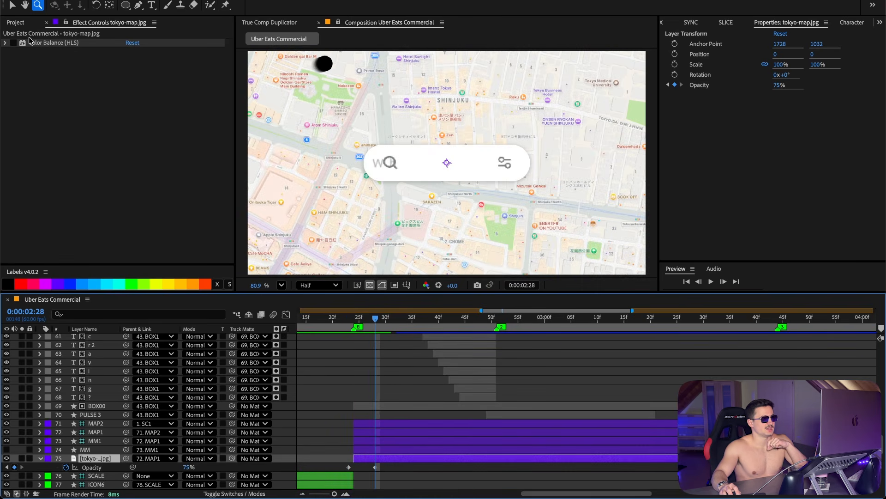
left_click(6, 42)
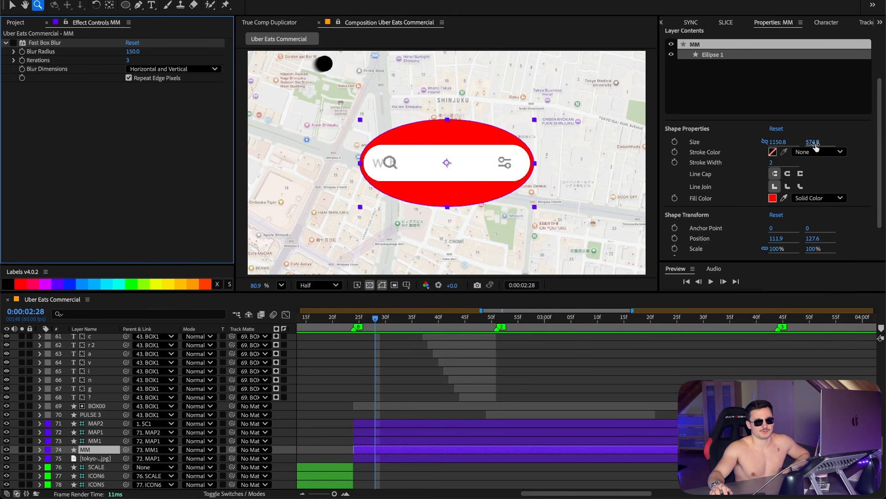
left_click(13, 43)
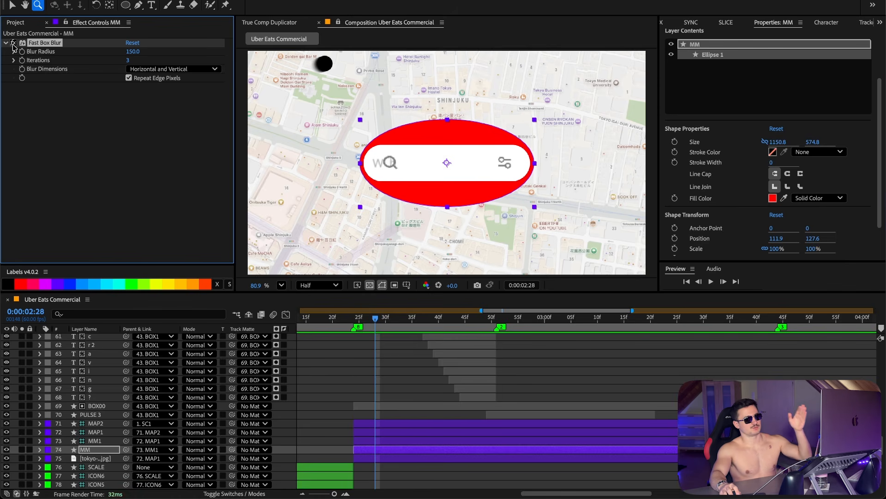
left_click(13, 43)
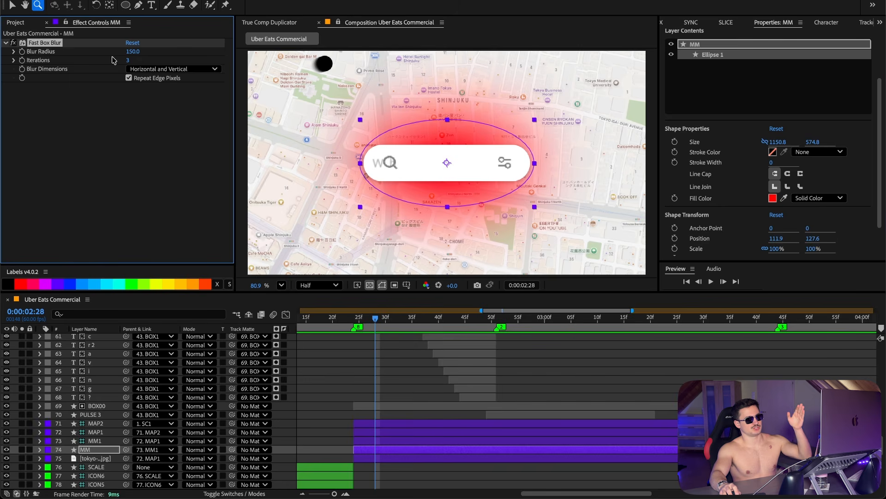
Step: Set the tokyo-map layer's track matte to the MM layer
left_click(104, 458)
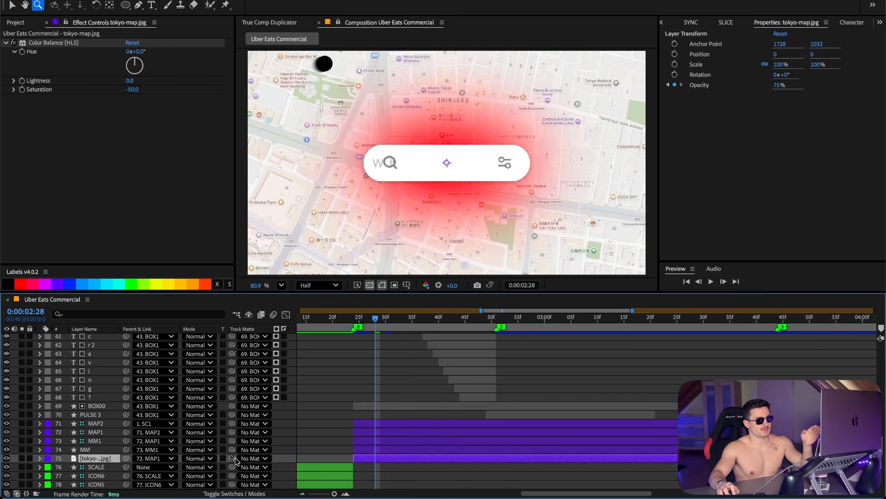
left_click_drag(232, 460, 95, 449)
left_click(435, 321)
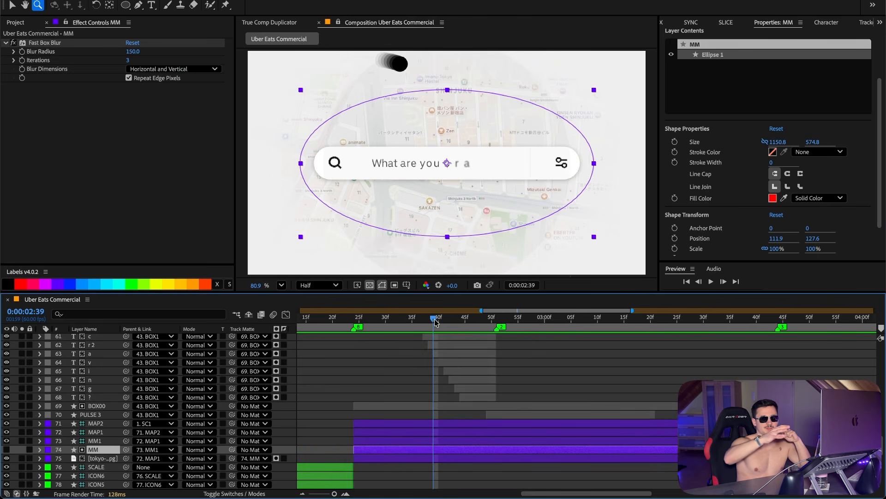
Step: Reveal the MM1 layer's Scale keyframes and scrub across them with the timeline zoomed out
left_click(104, 441)
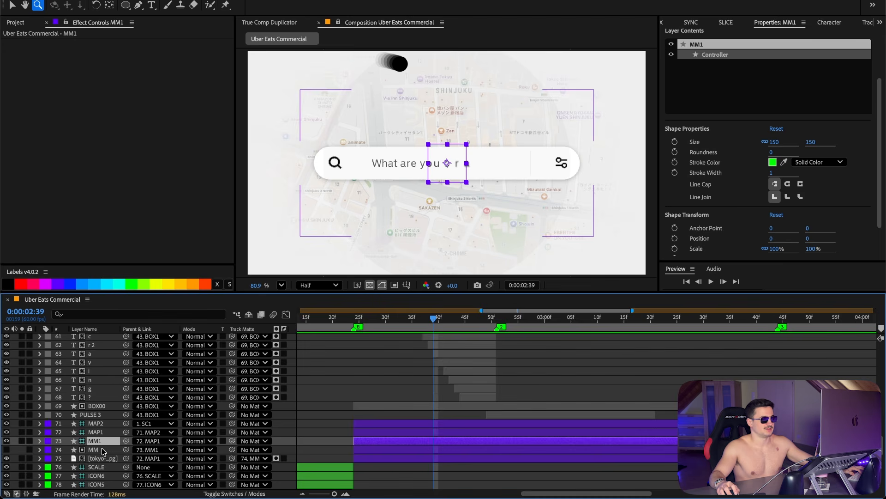
key("s")
key("minus")
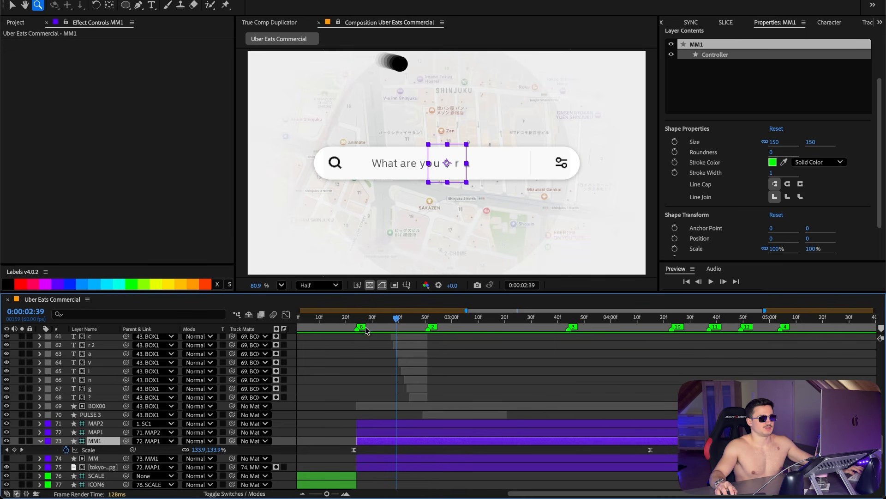
left_click(349, 321)
left_click_drag(349, 321, 653, 334)
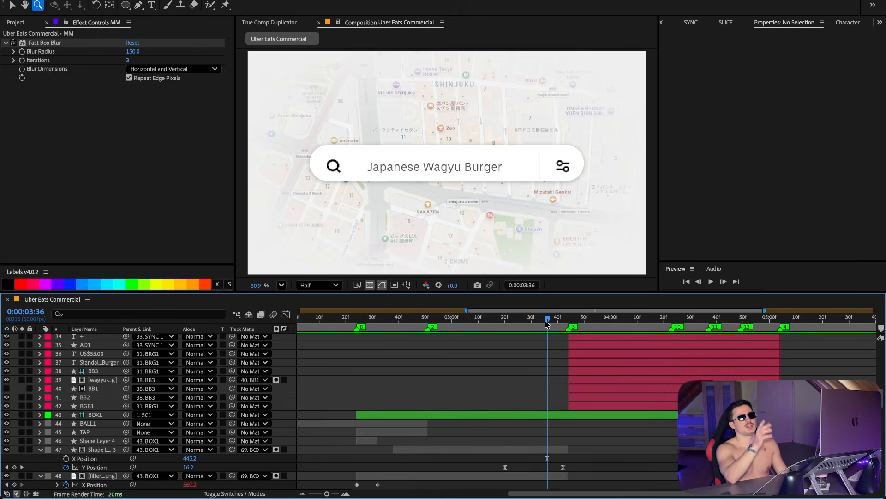
Step: Reveal the BOX00 layer's Size keyframes and scrub through the search bar expanding into the burger card
left_click_drag(546, 324, 503, 323)
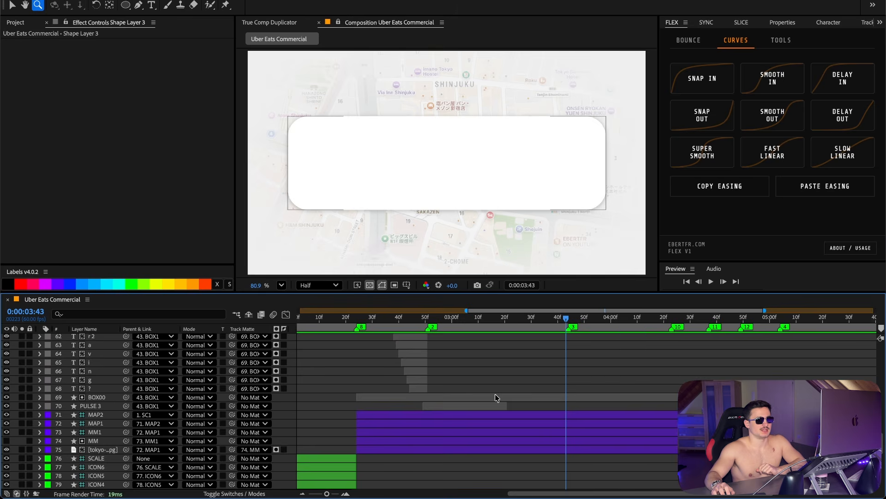
left_click(470, 395)
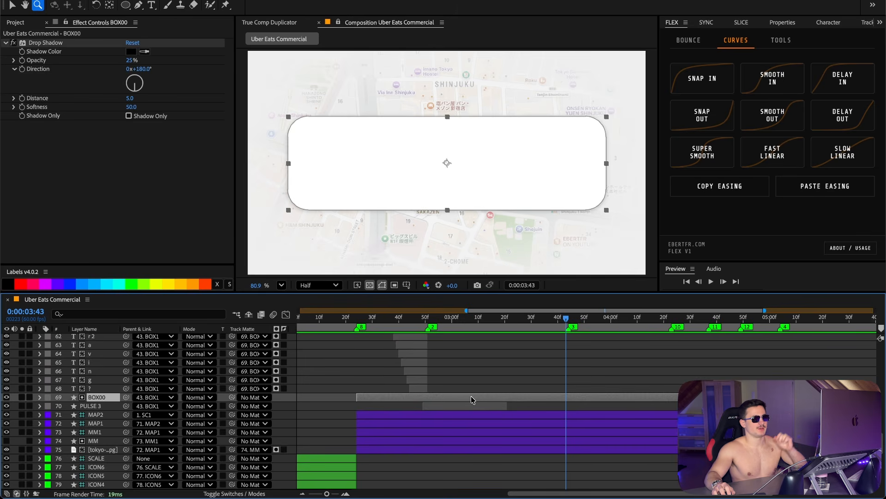
left_click_drag(455, 321, 470, 326)
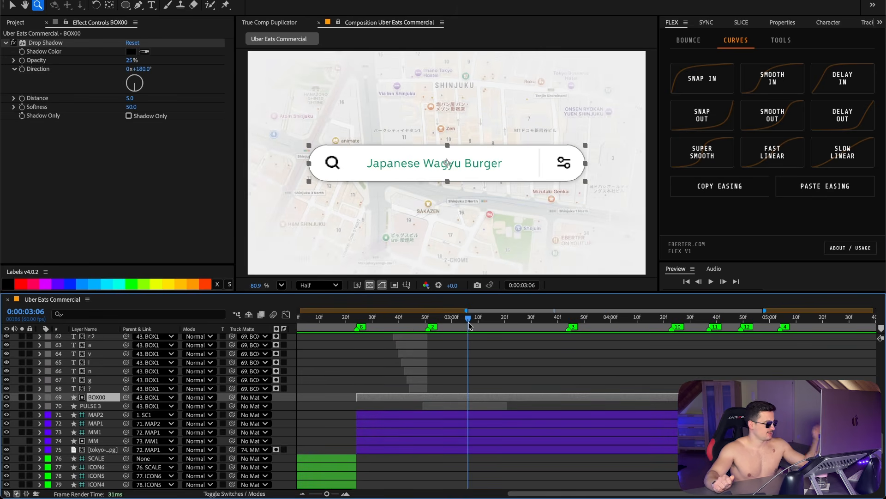
key("u")
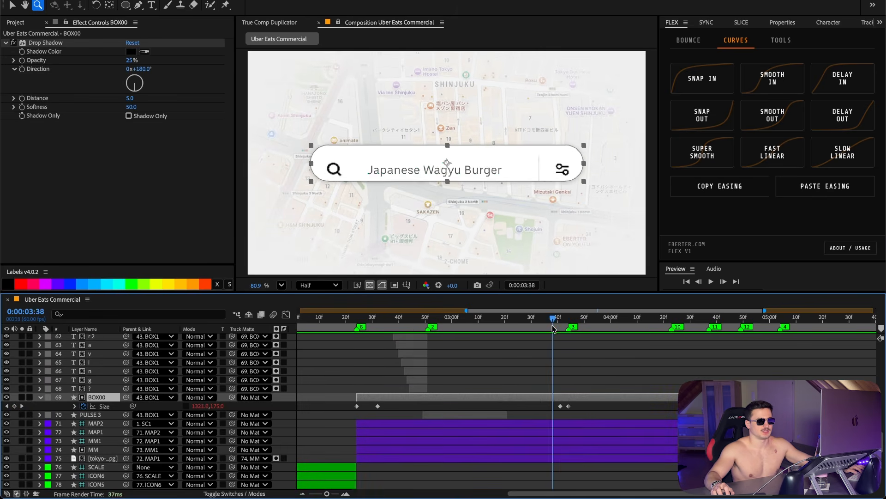
left_click_drag(552, 325, 560, 326)
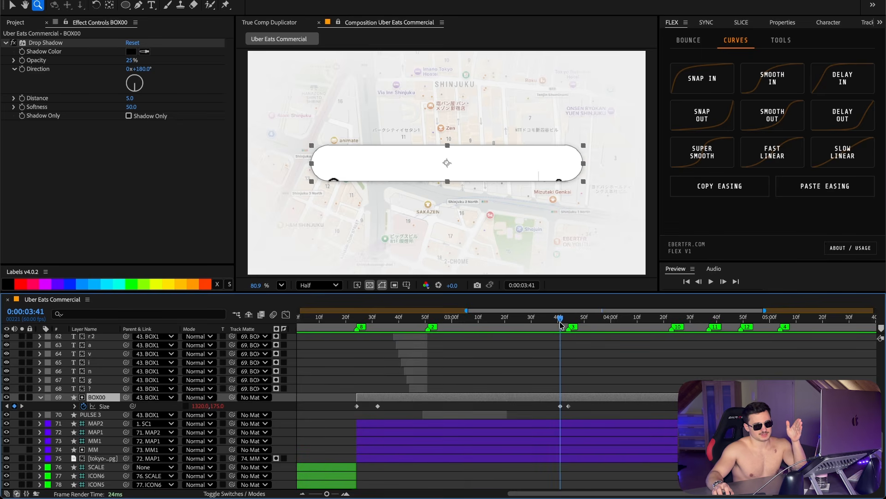
left_click_drag(560, 325, 569, 325)
left_click_drag(466, 311, 563, 315)
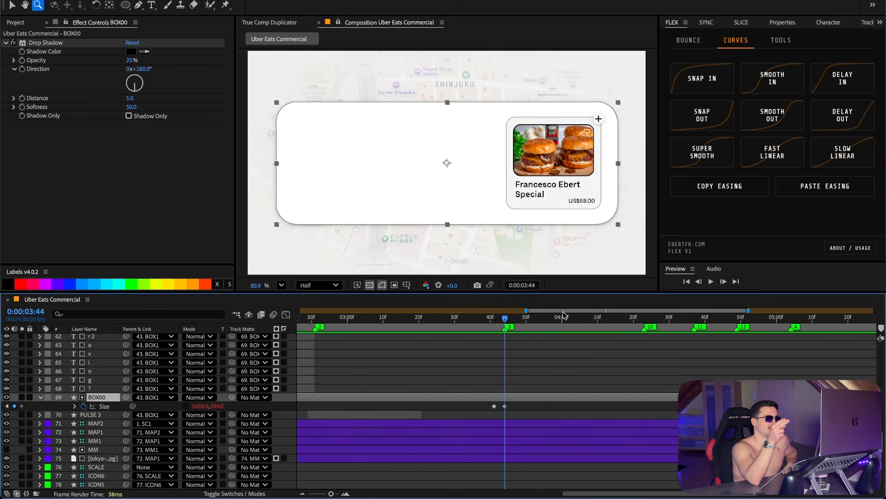
left_click_drag(494, 316, 502, 325)
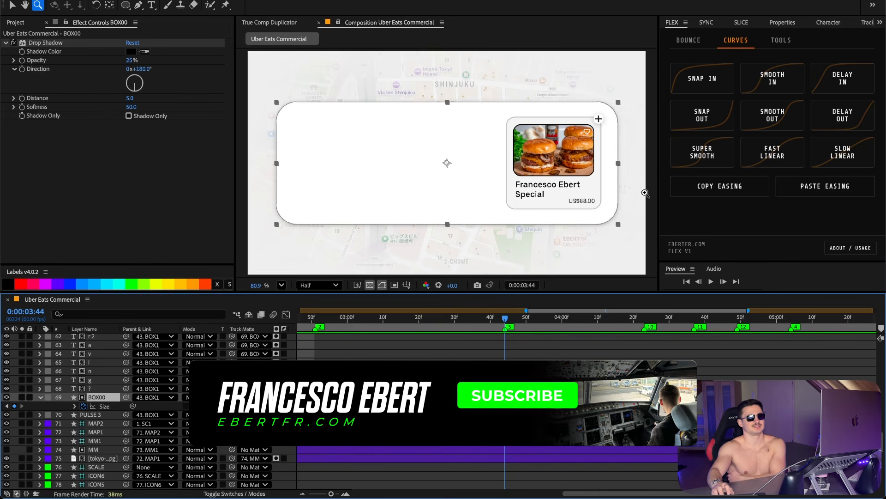
Step: Open the Flex Bounce settings and step frame by frame through the box's size bounce
left_click(689, 40)
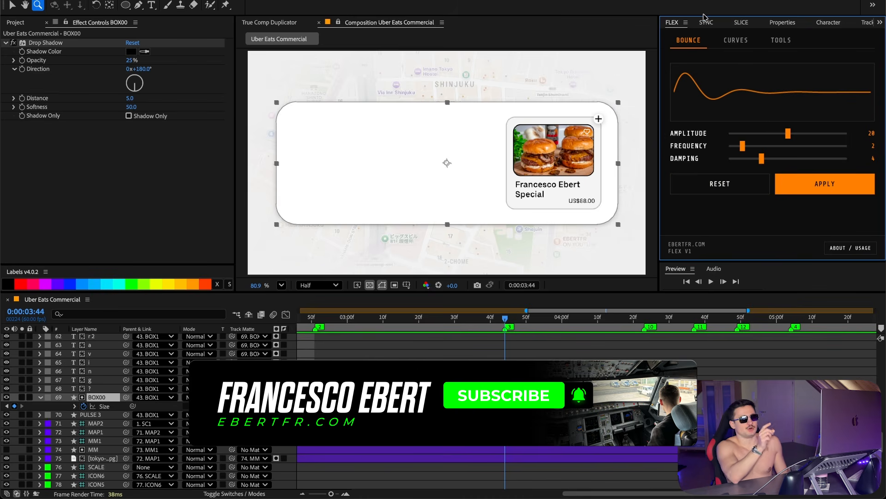
left_click(506, 370)
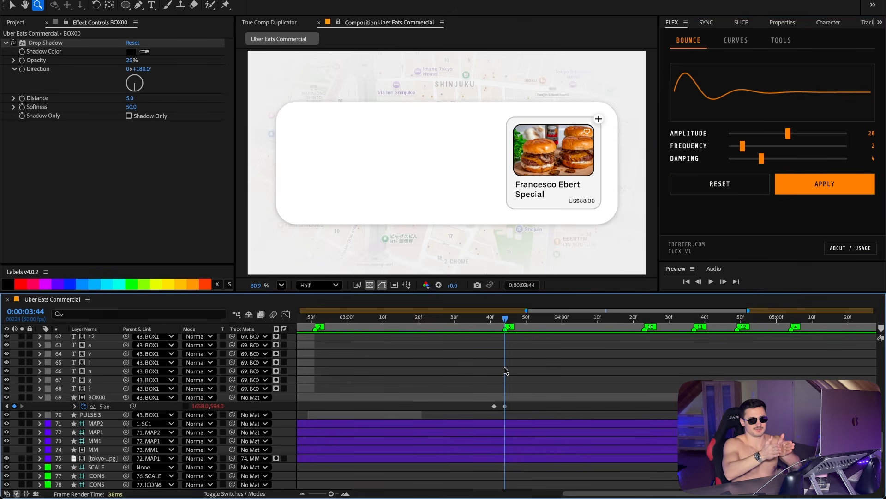
triple_click(697, 282)
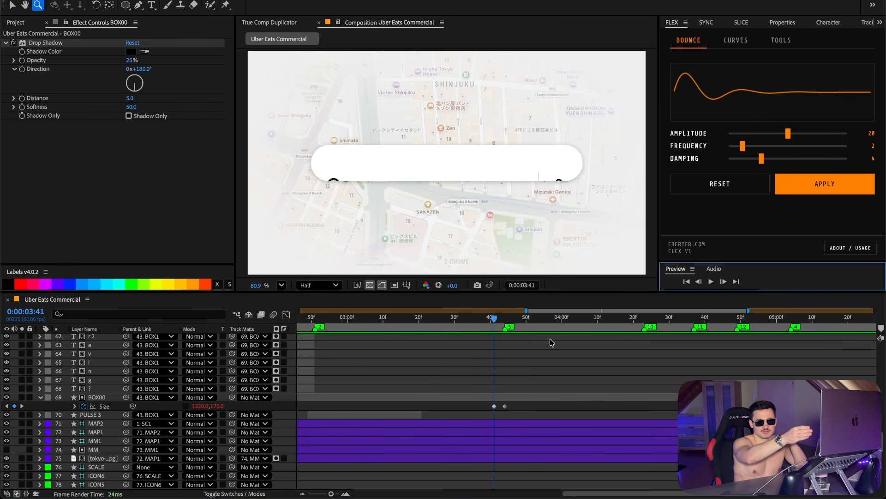
left_click(724, 282)
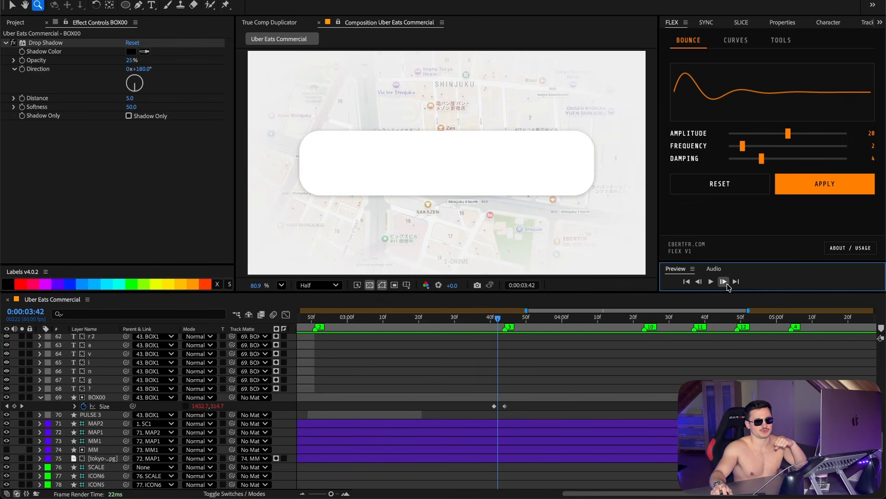
Step: Step through the preview frame by frame, then inspect the BGB3 and BB7 card shapes by soloing them and viewing their shape properties
left_click(724, 282)
left_click(724, 281)
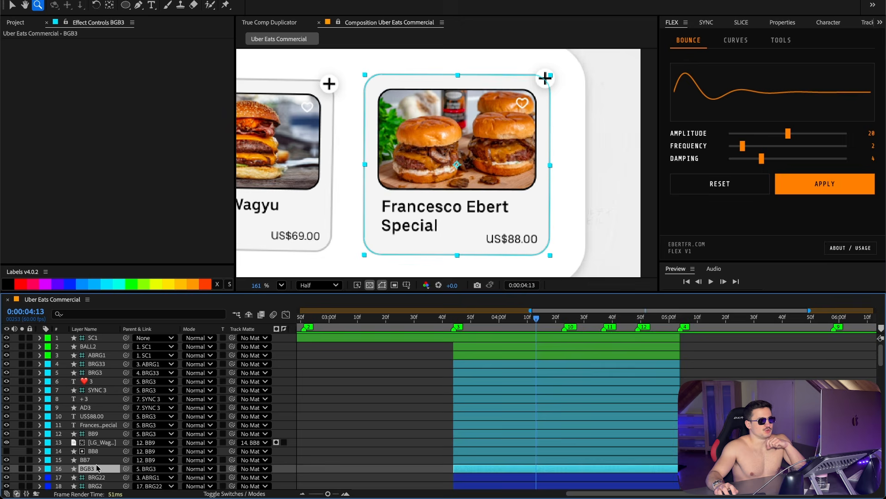
left_click(777, 24)
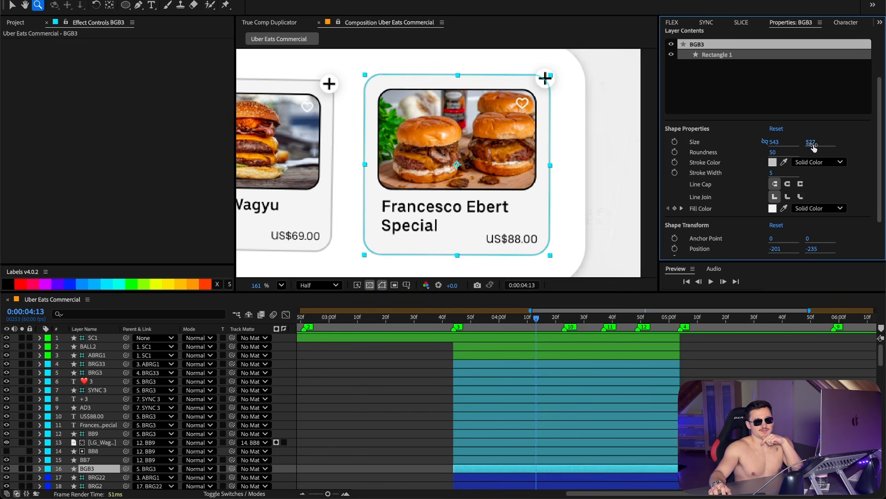
left_click(773, 162)
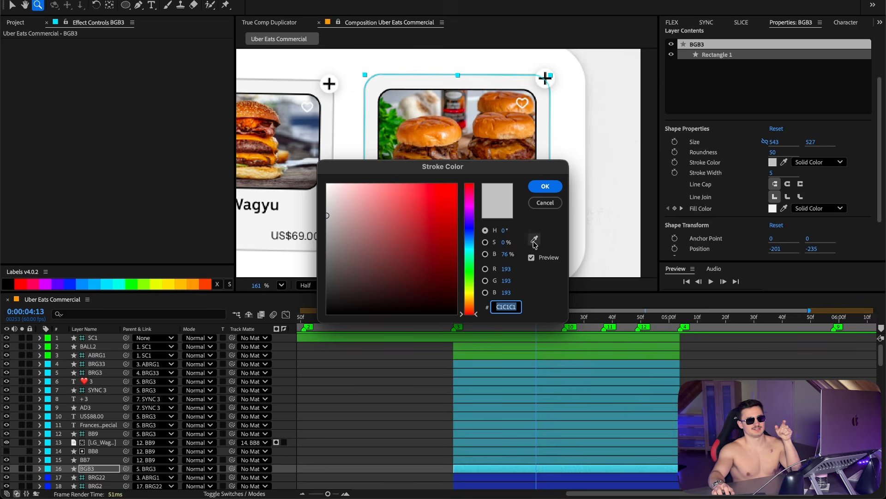
key("Escape")
left_click(773, 209)
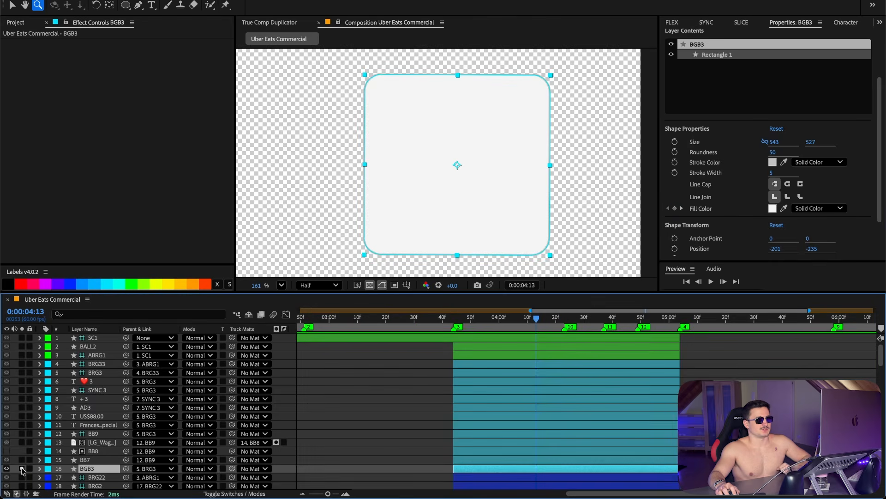
left_click(22, 468)
left_click(24, 456)
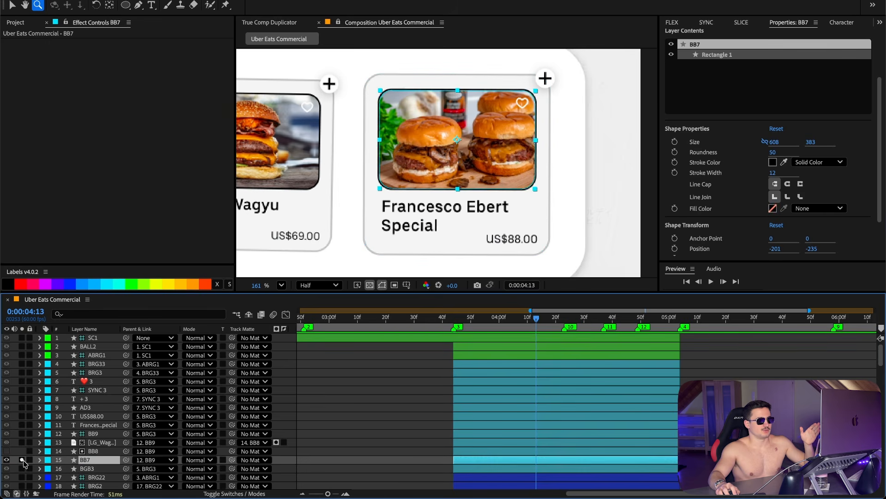
left_click(23, 459)
left_click(23, 459)
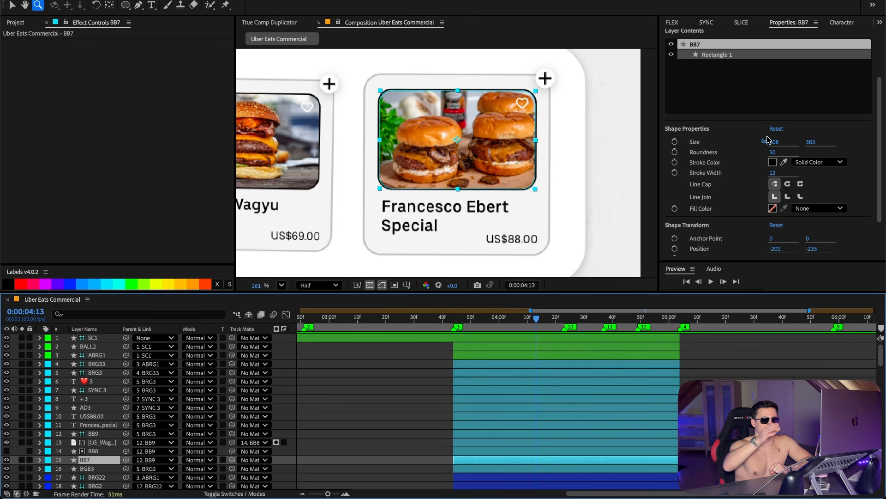
Step: Examine the BB8 matte shape by soloing it and tracing the burger image's track matte to it
left_click(98, 450)
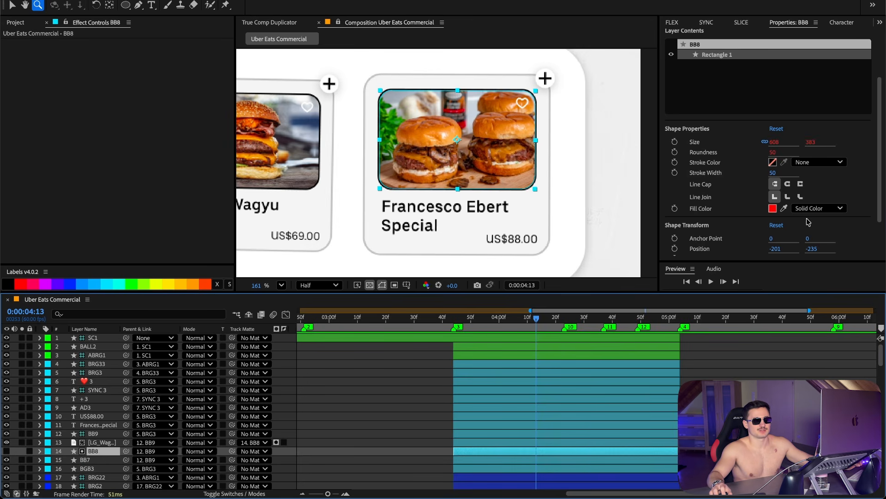
left_click(22, 452)
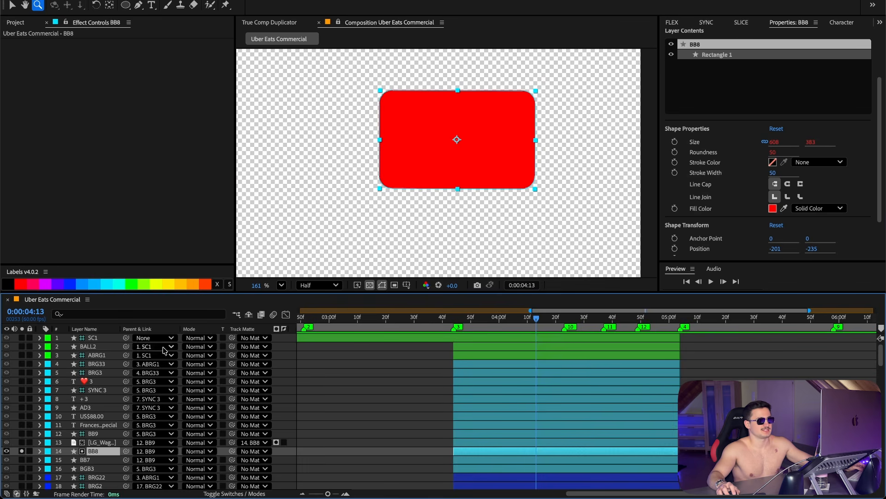
left_click_drag(232, 442, 116, 450)
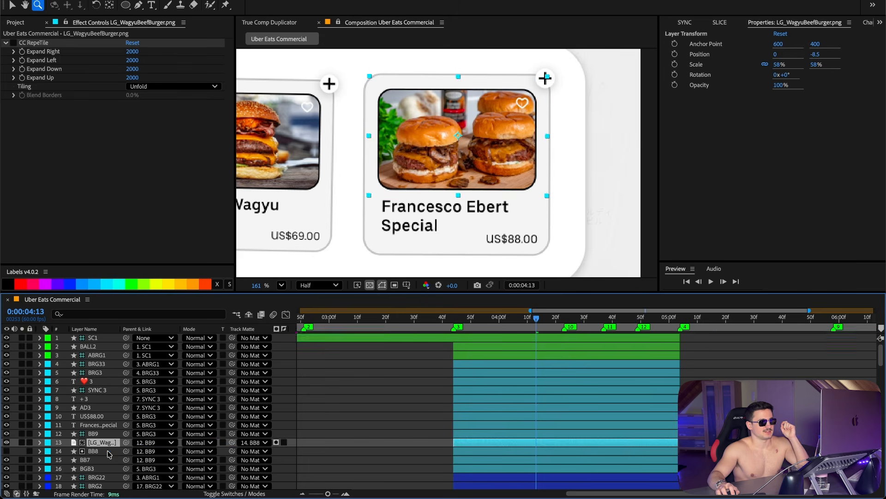
Step: Inspect the dish title text and the AD3 add-button circle with its Drop Shadow effect
left_click(99, 425)
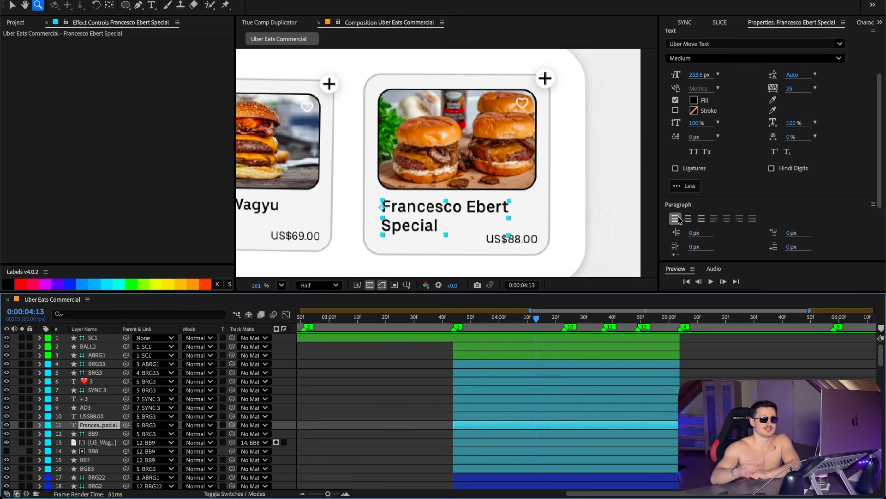
left_click(86, 416)
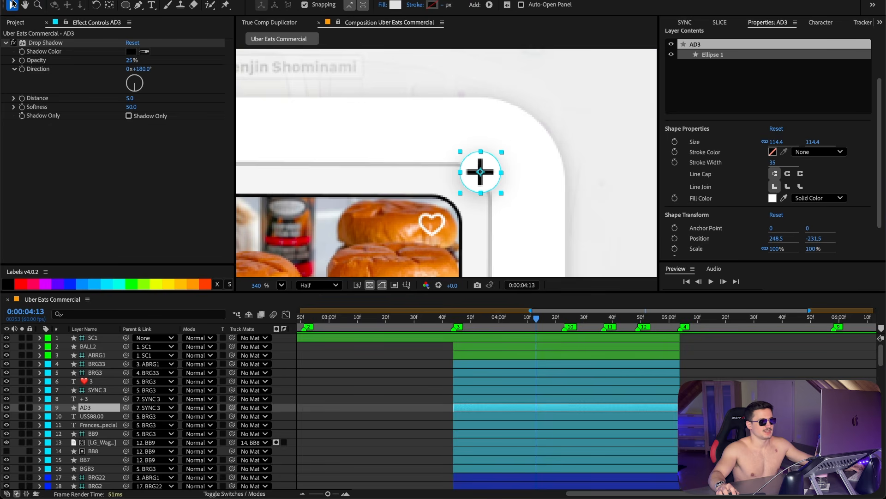
left_click(126, 6)
left_click(126, 5)
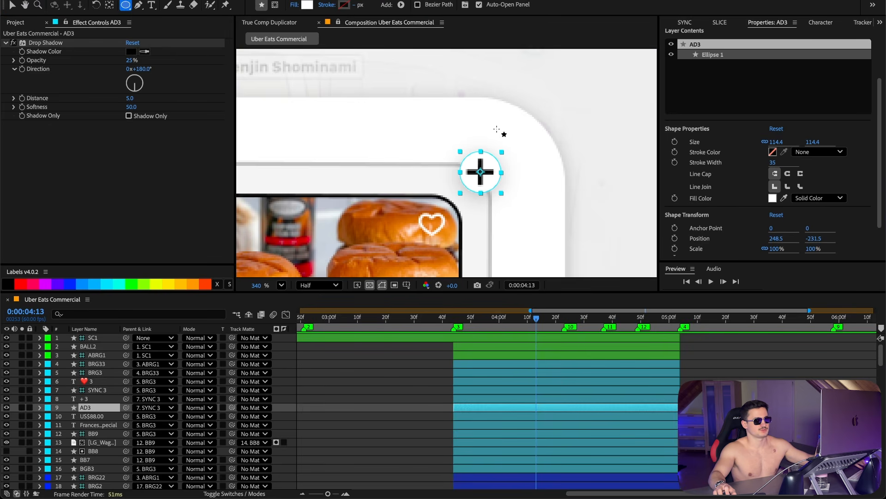
left_click(12, 5)
left_click(46, 41)
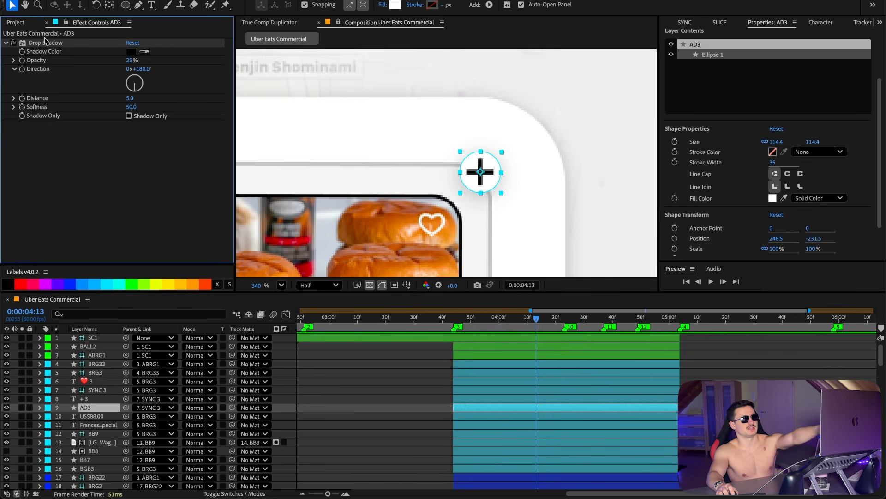
left_click(46, 43)
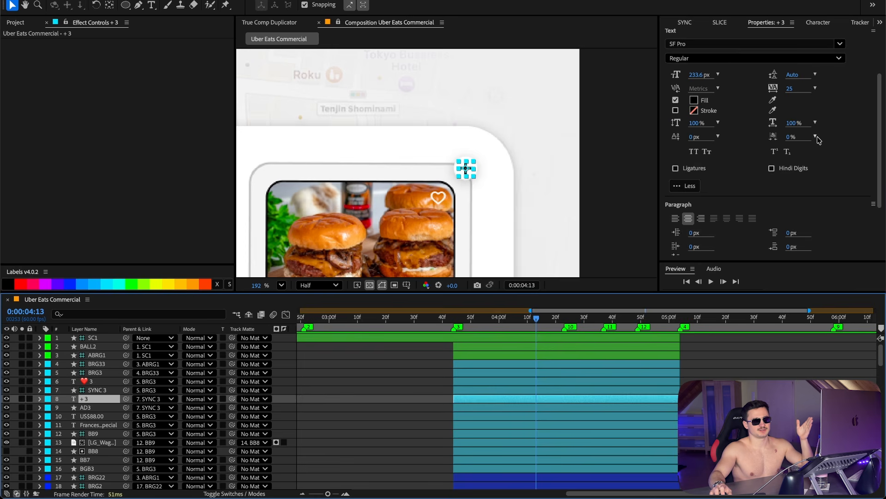
scroll(814, 134, "up", 2)
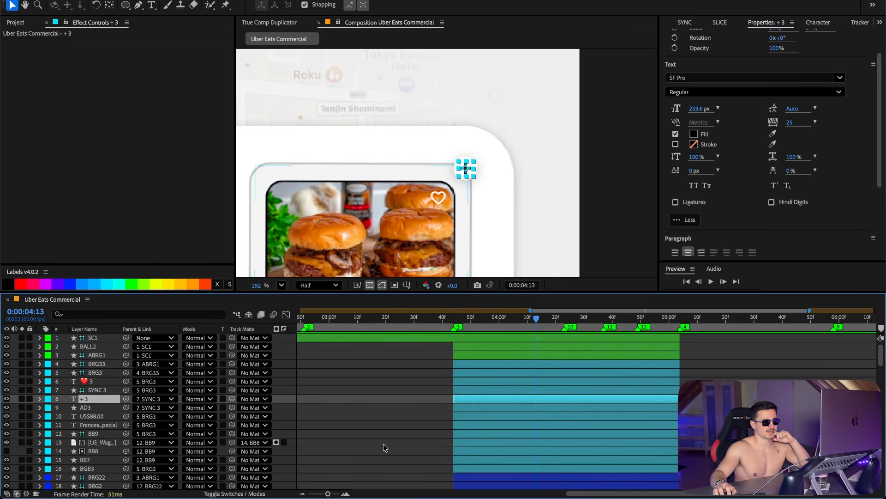
Step: Insert a heart emoji and style it as an outline: fill off, 25 px stroke on, Stroke Over Fill
key("ctrl+super+space")
type("heart")
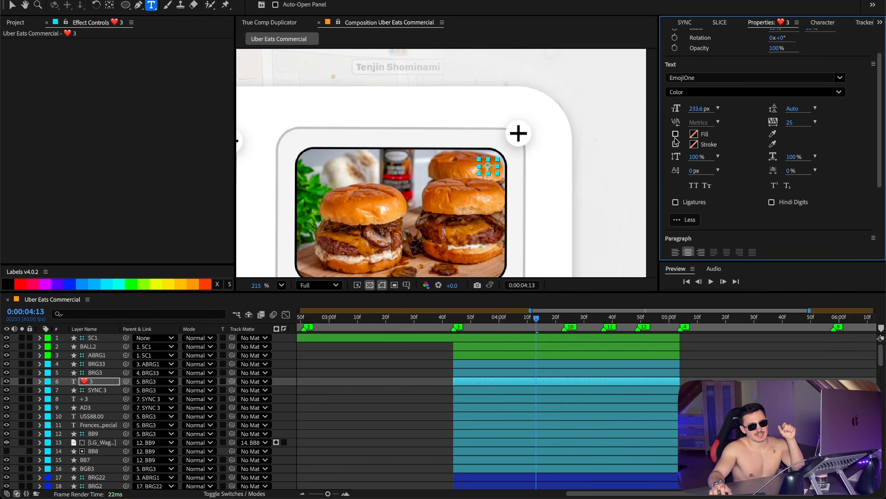
left_click(675, 144)
left_click(694, 144)
key("Return")
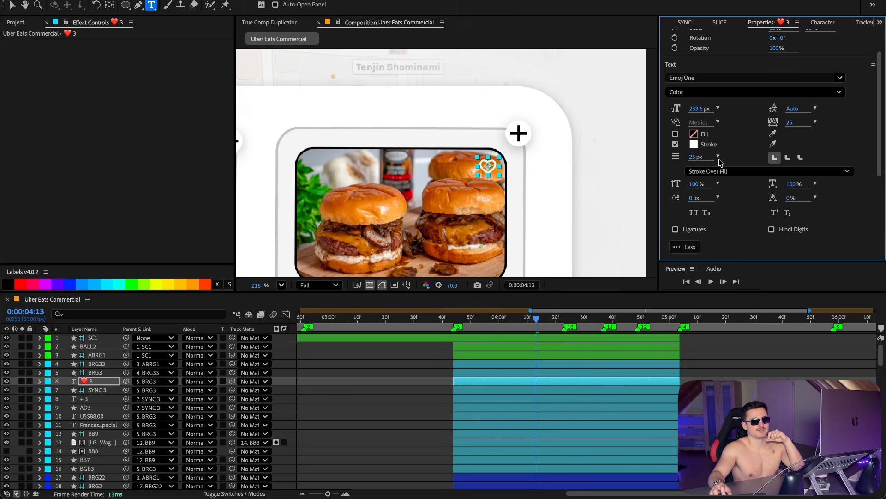
left_click(733, 172)
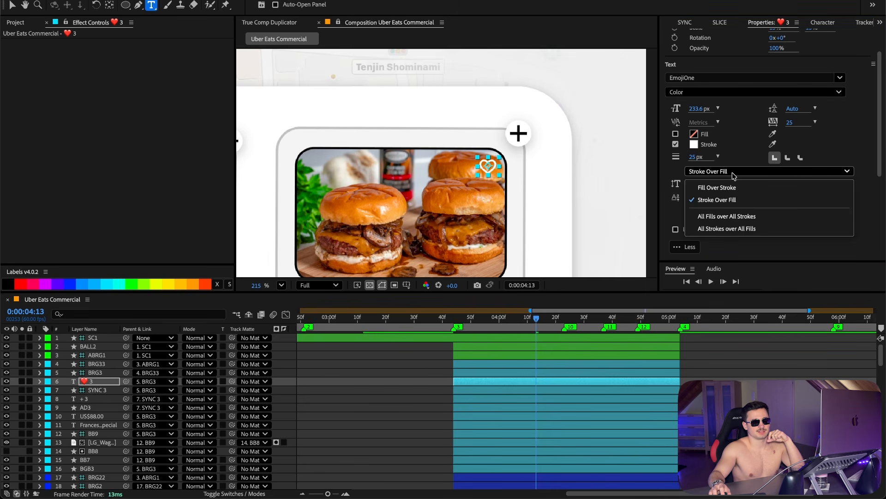
left_click(734, 175)
scroll(590, 247, "up", 5)
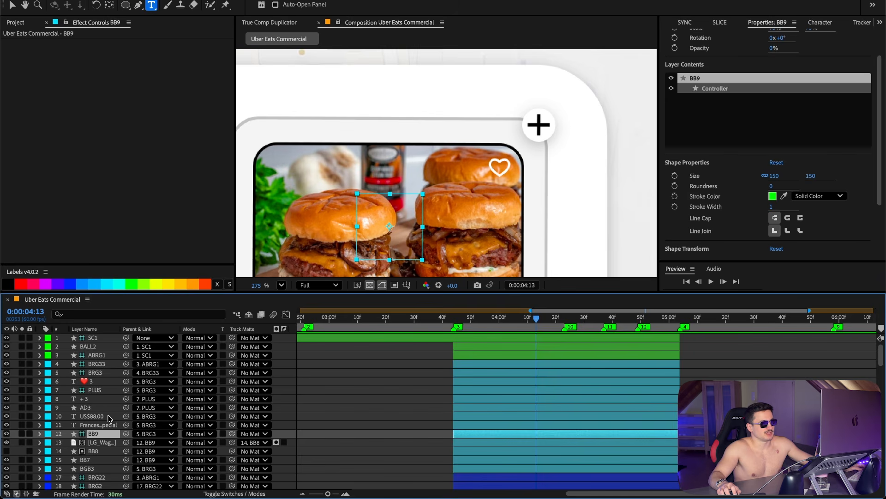
Step: Review the third card's plus-button, title and BRG controller layers one by one to see their parenting
left_click(109, 417, "shift")
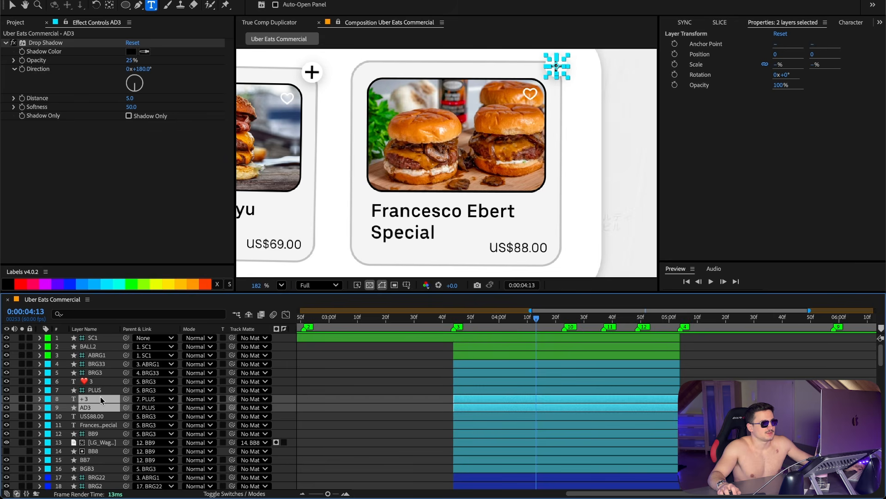
key("space")
left_click_drag(498, 162, 487, 171)
key("ctrl+t")
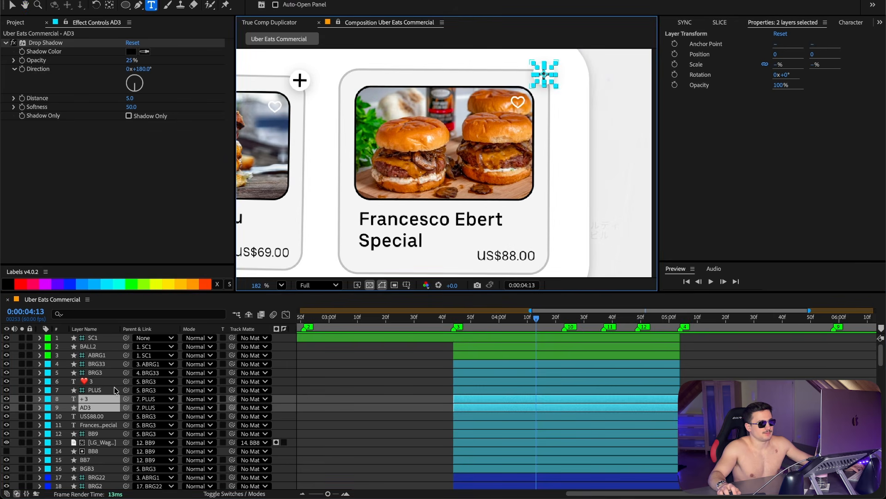
left_click(105, 421)
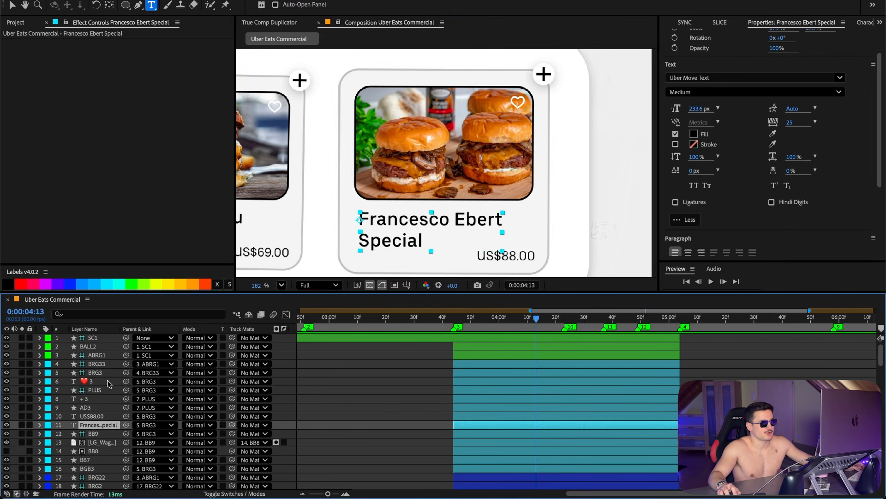
left_click(106, 389)
left_click(101, 373)
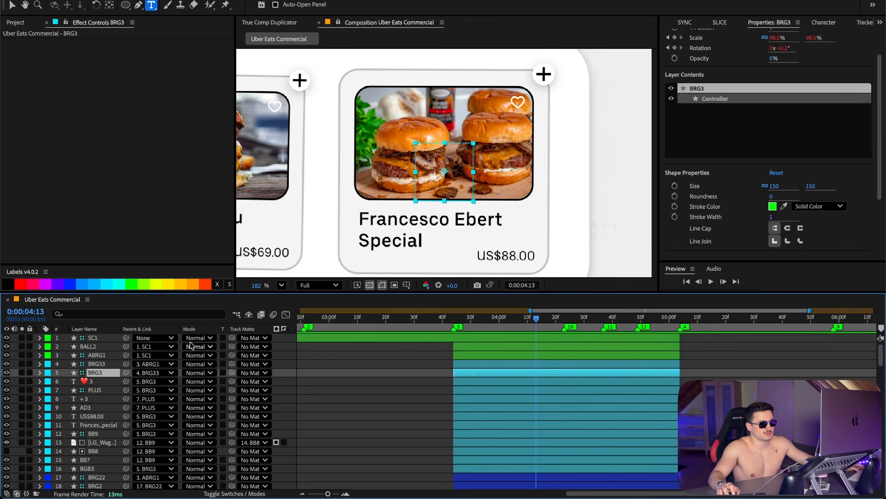
left_click(102, 363)
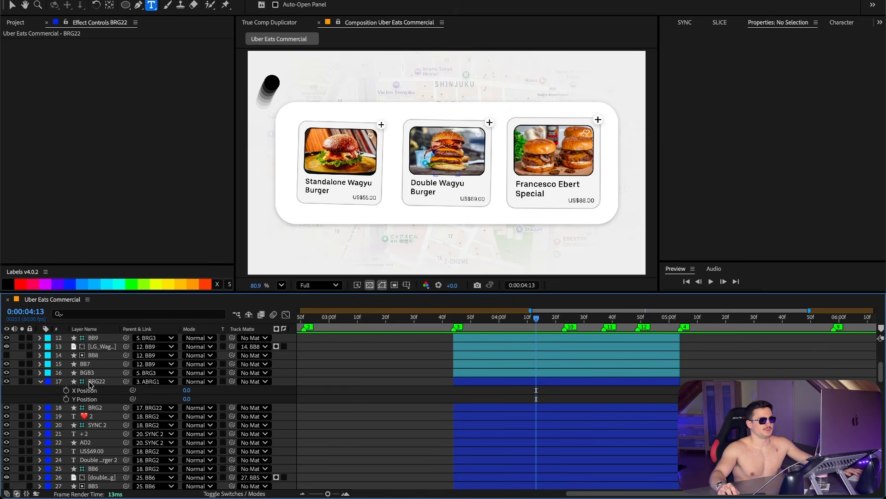
Step: Review the BRG22 and BRG34 controllers' X and Y Position properties and scrub the timeline
left_click(104, 382)
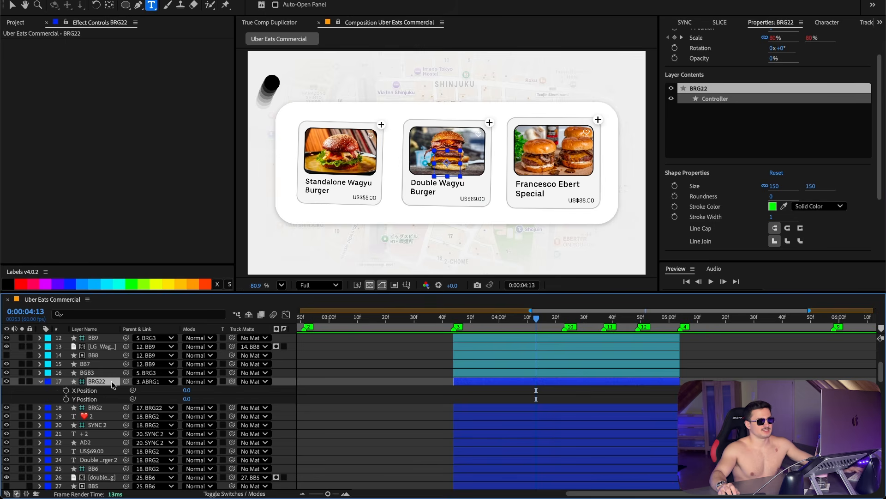
scroll(172, 406, "down", 5)
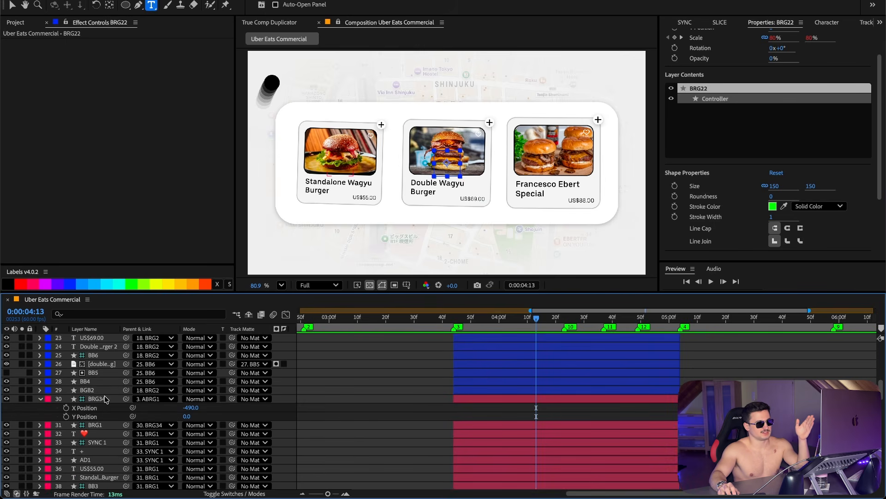
left_click(106, 399)
scroll(317, 400, "up", 9)
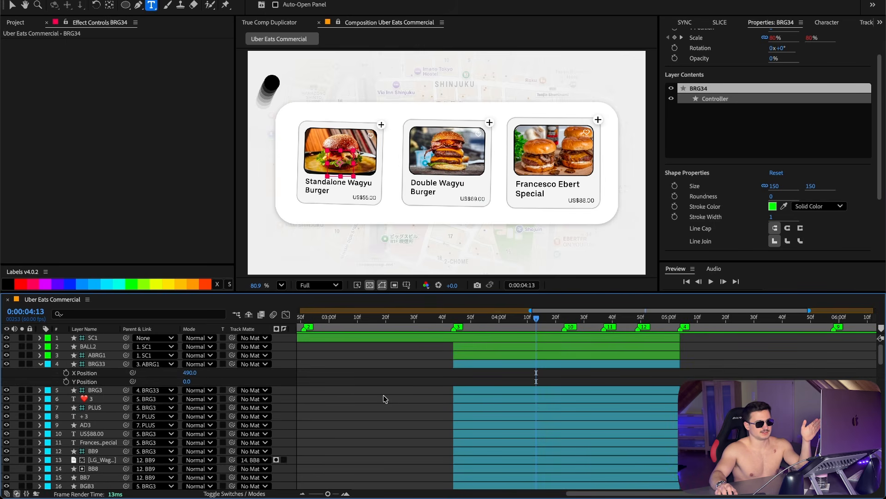
left_click(474, 364)
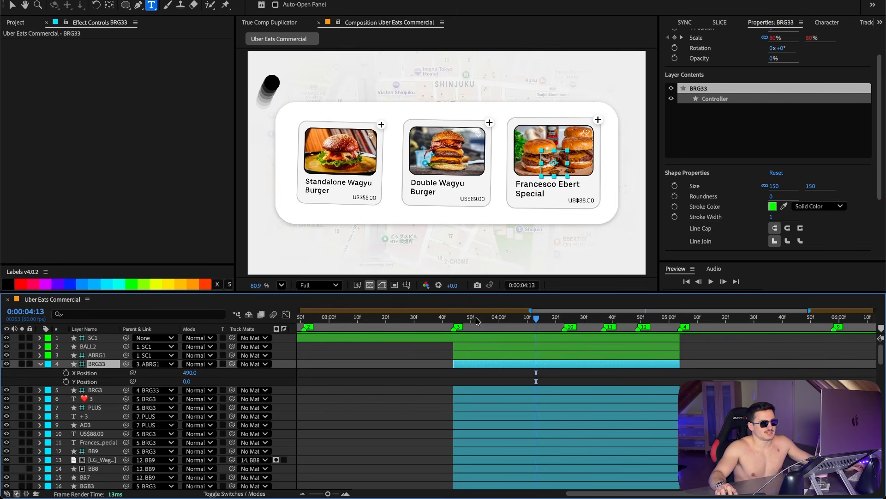
left_click_drag(537, 319, 553, 319)
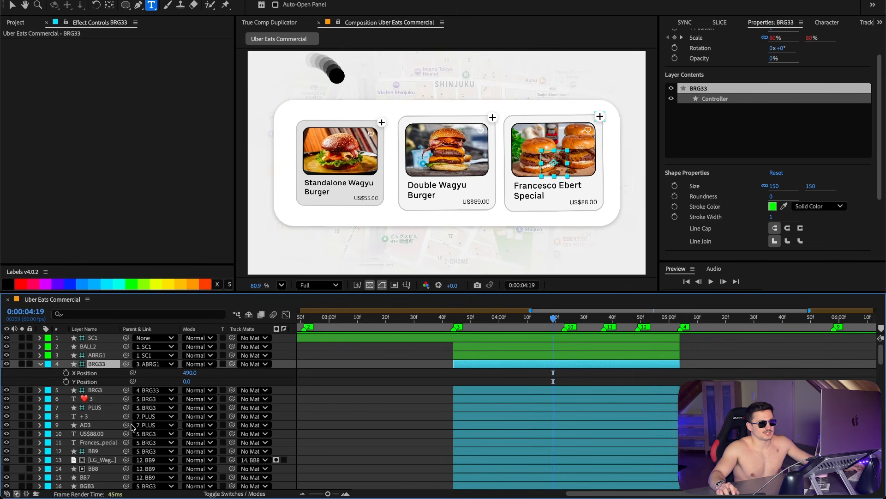
Step: Try adjusting the ABRG1 controller's rotation, then undo the change
left_click(98, 357)
key("r")
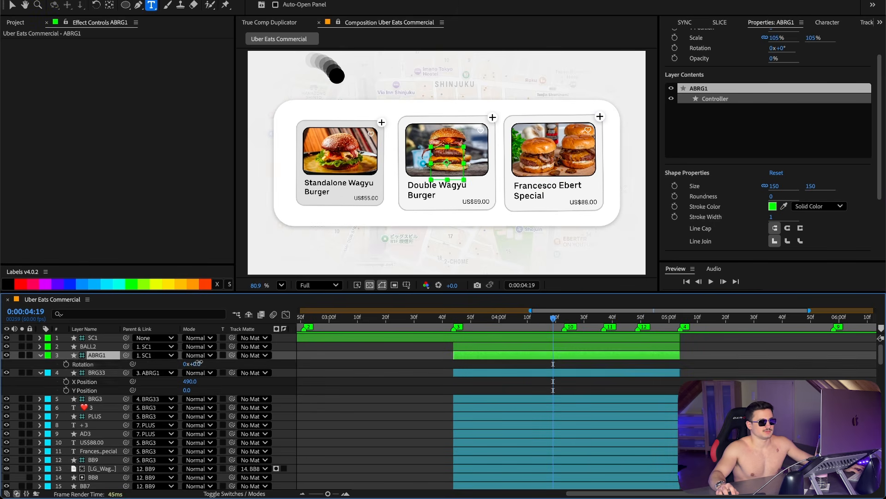
left_click_drag(201, 364, 183, 364)
key("super+z")
Step: Reveal the SC1 controller's Y Position keyframes and scrub through the cards sliding up
left_click(111, 338)
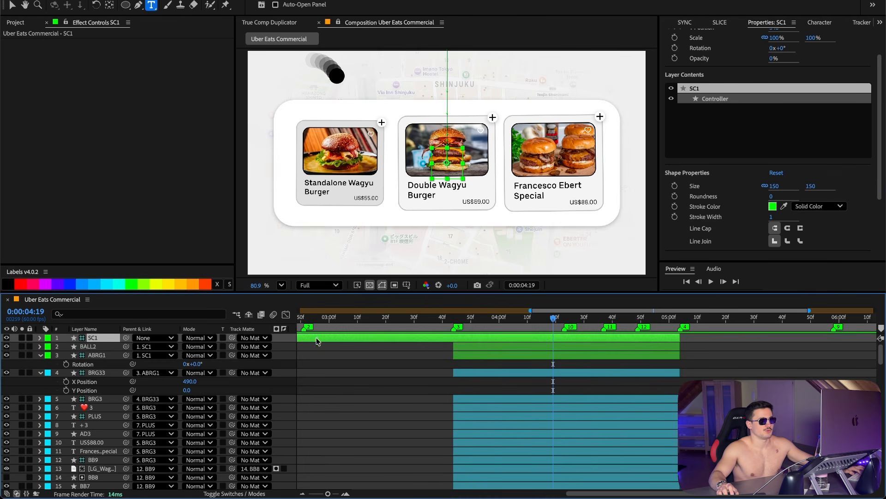
key("u")
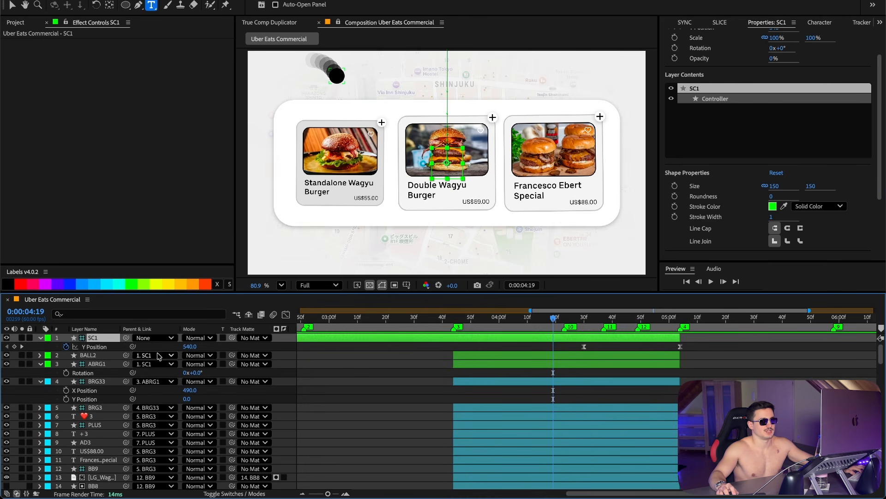
left_click(91, 357)
left_click(548, 338)
left_click_drag(554, 318, 653, 320)
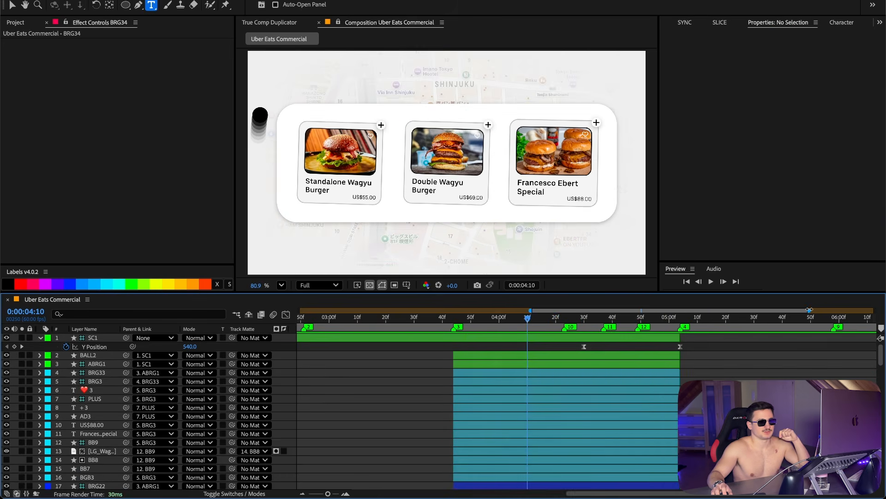
left_click_drag(809, 311, 743, 311)
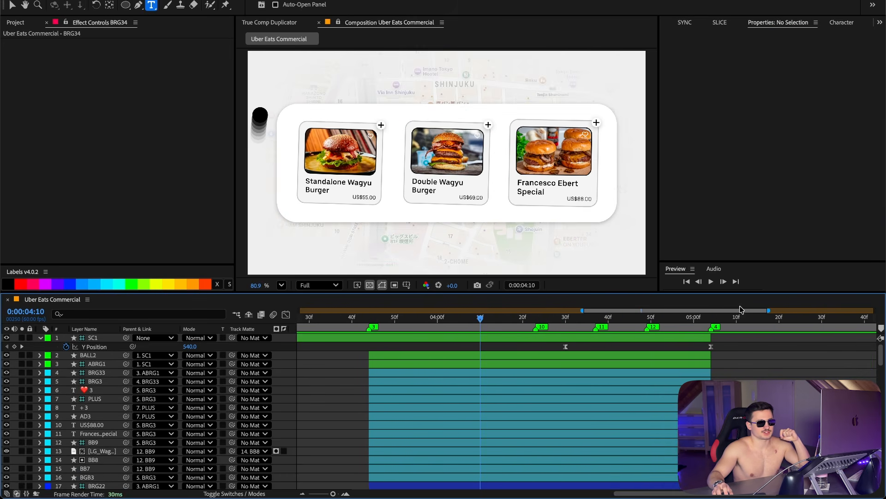
left_click(98, 373)
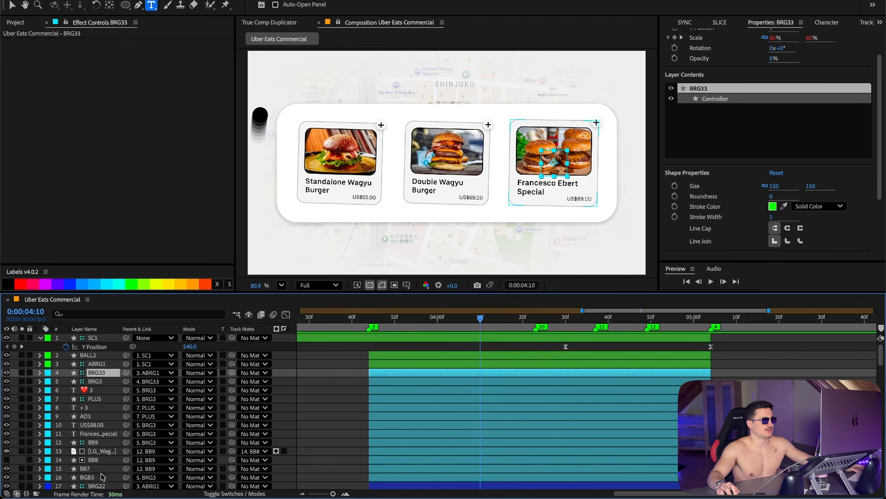
Step: Select the BRG3 controller's first Scale and Rotation keyframes and set the Flex bounce amplitude to 17
left_click(100, 449, "shift")
left_click_drag(391, 325, 358, 319)
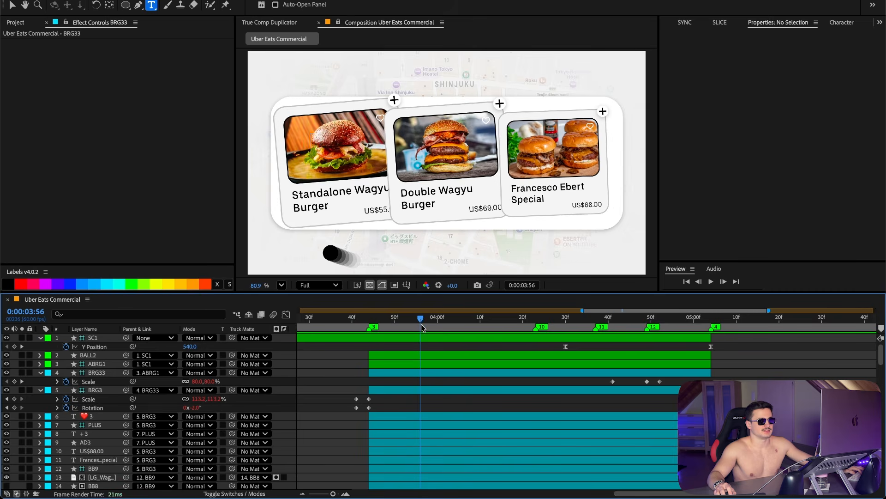
left_click(392, 390)
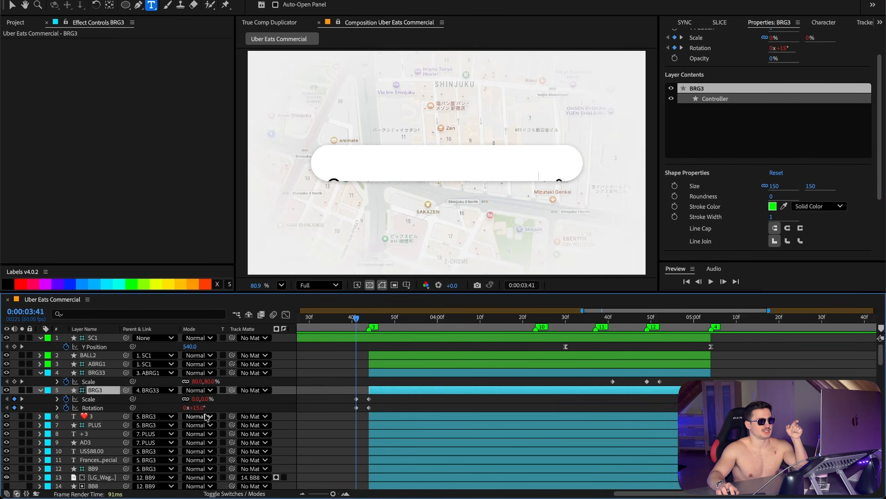
key("k")
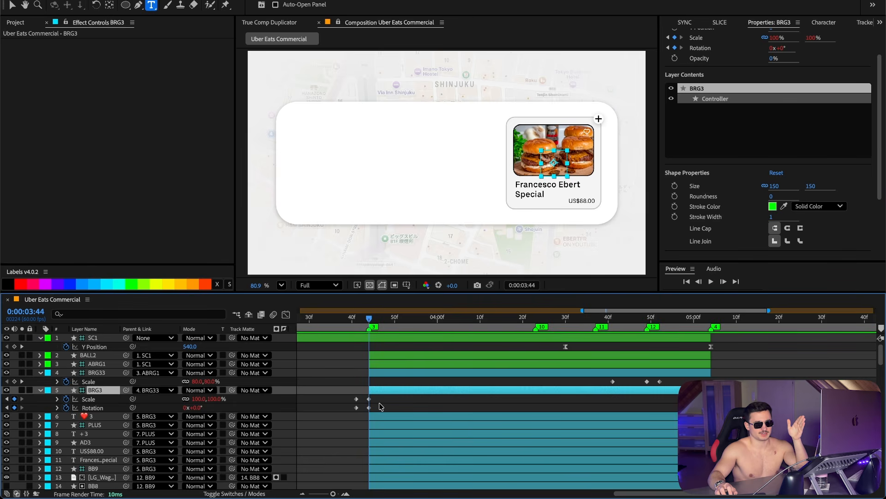
left_click_drag(379, 401, 366, 411)
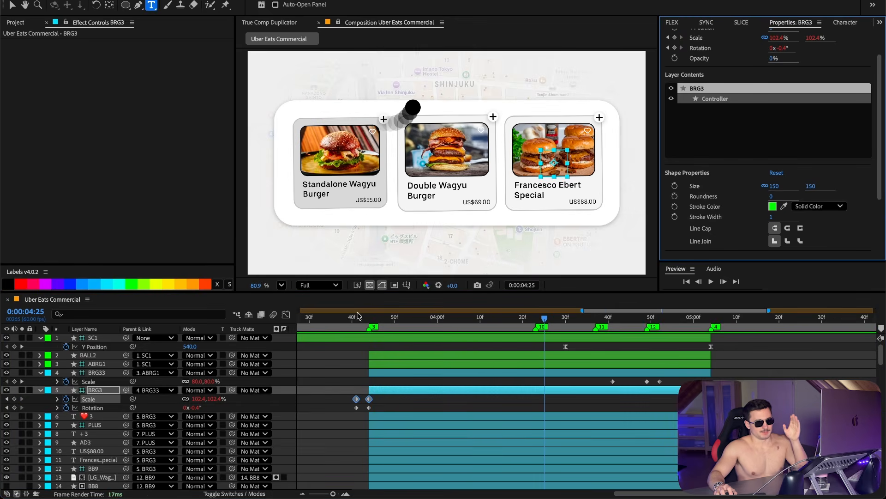
left_click_drag(351, 317, 461, 319)
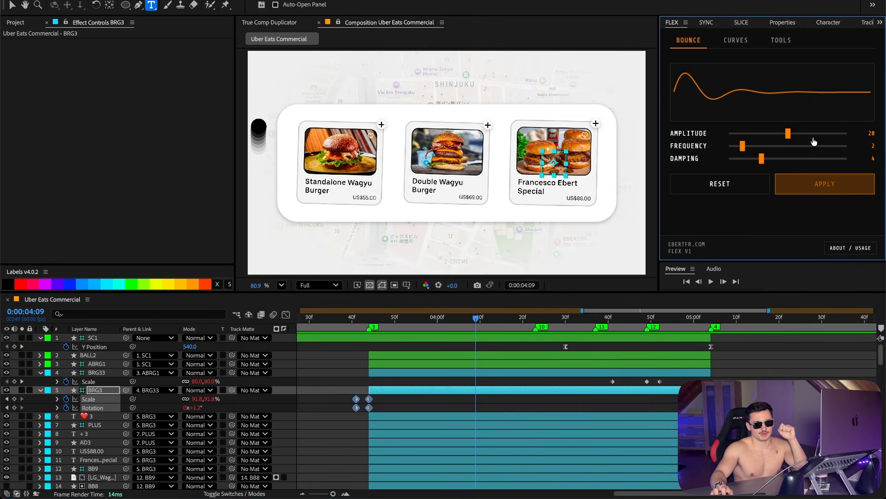
left_click_drag(802, 134, 789, 136)
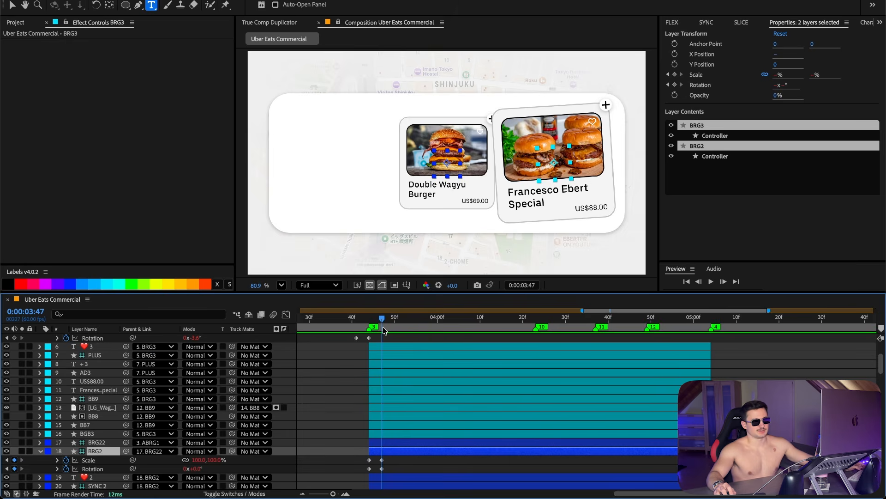
Step: Inspect the BRG2 and BRG1 controllers' Scale and Rotation keyframes and the BALL2 Position keyframes
left_click_drag(383, 327, 370, 327)
scroll(382, 373, "up", 1)
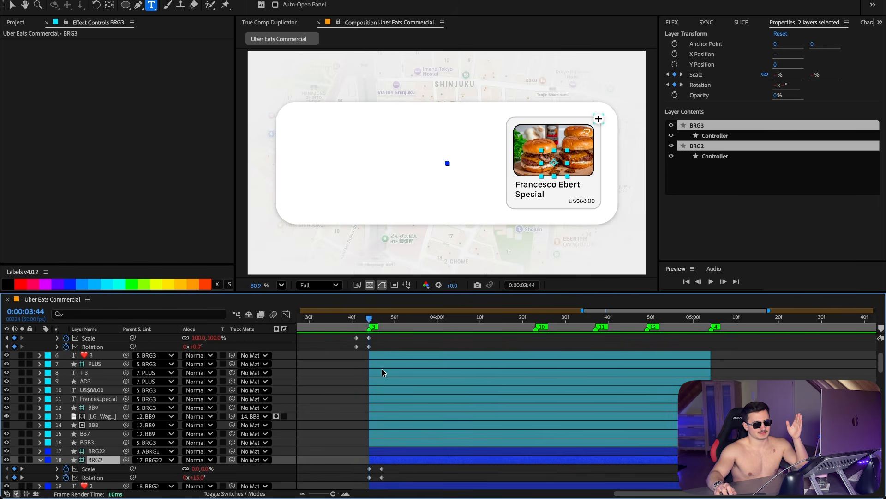
left_click(359, 429)
left_click(391, 461)
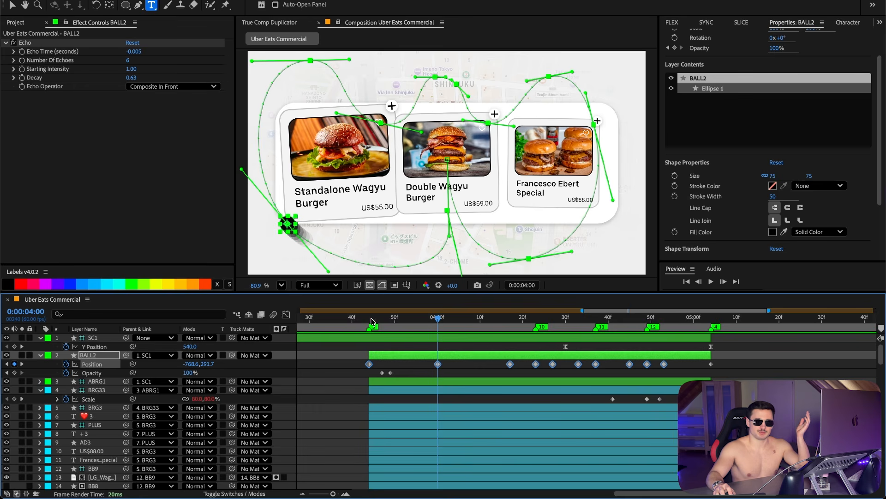
left_click(369, 318)
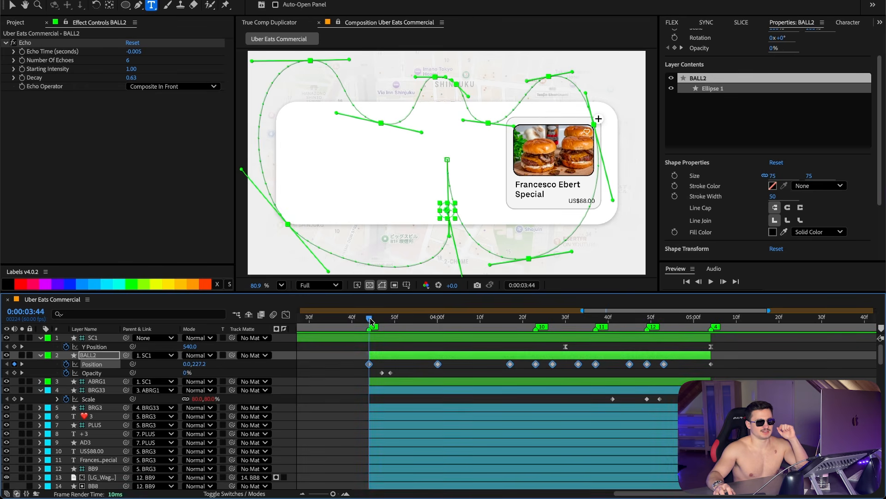
mouse_move(395, 366)
left_mouse_down()
mouse_move(351, 361)
mouse_move(382, 368)
left_mouse_up()
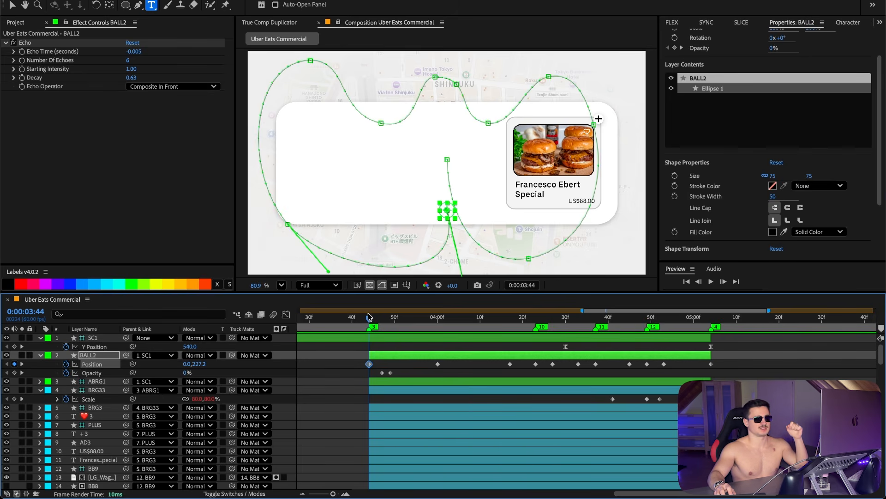
Step: Scrub and play the bouncing ball's path across the three cards and the SC1 slide-out
left_click_drag(369, 318, 387, 321)
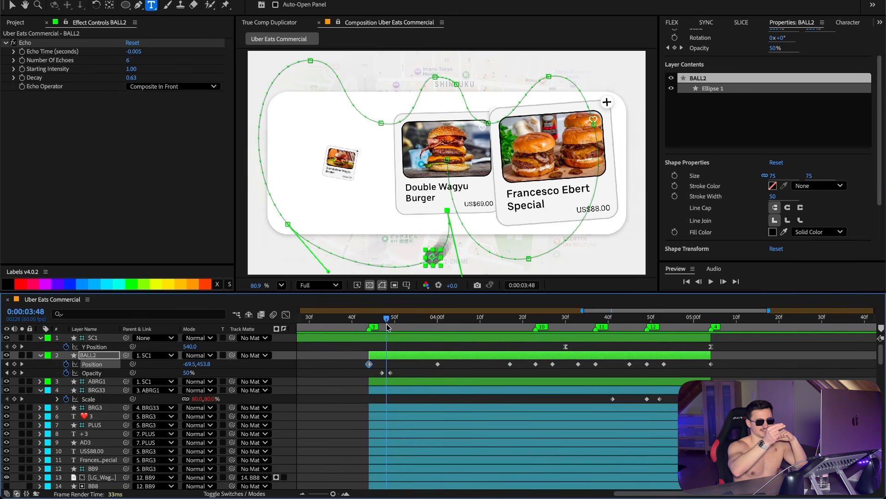
left_click_drag(387, 327, 456, 333)
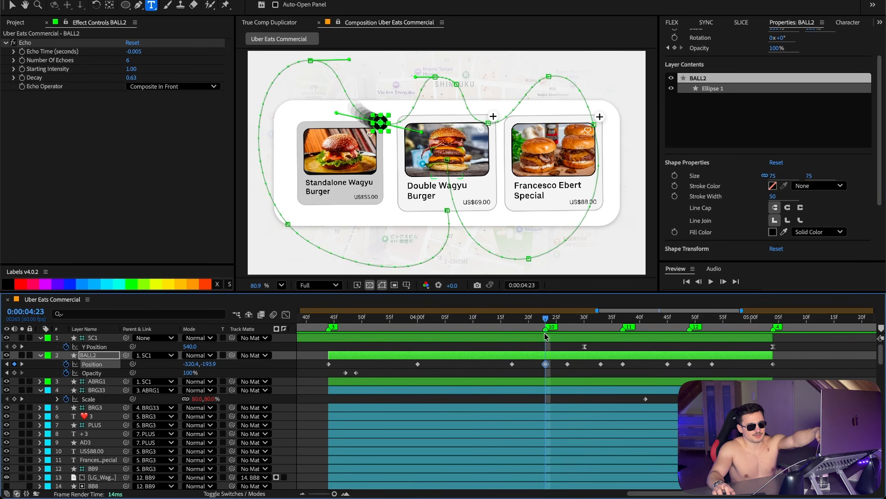
key("space")
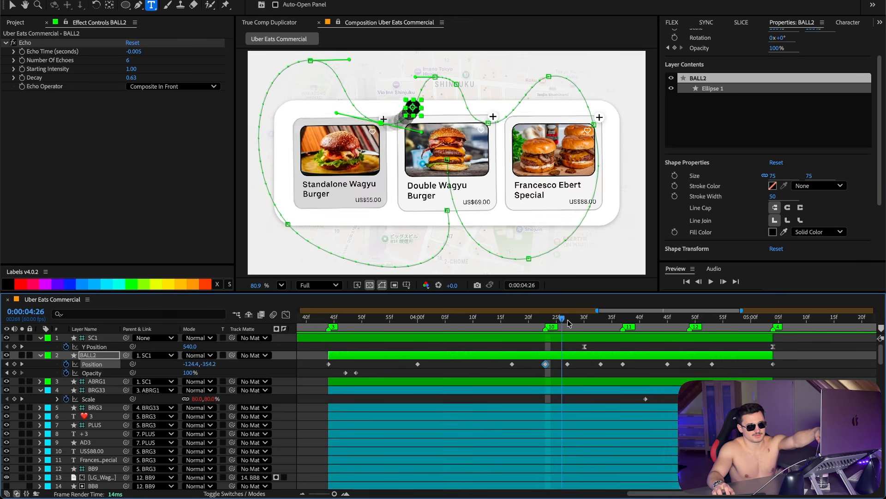
key("space")
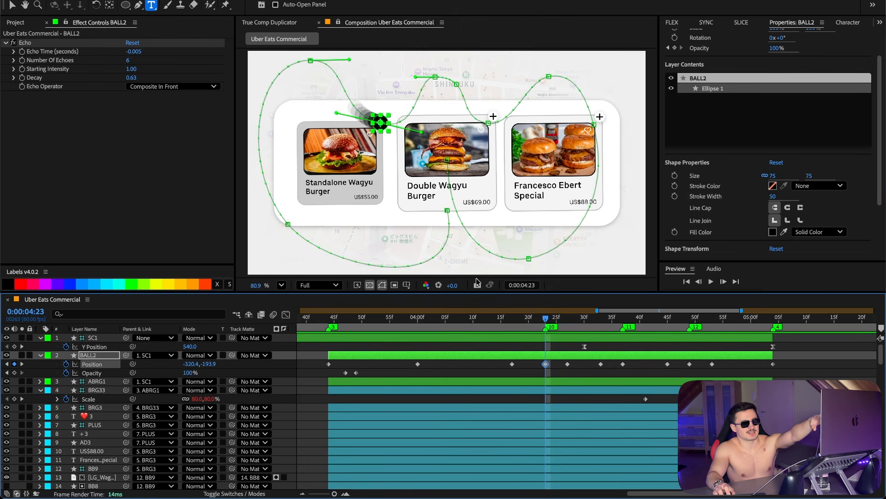
left_click_drag(546, 320, 668, 340)
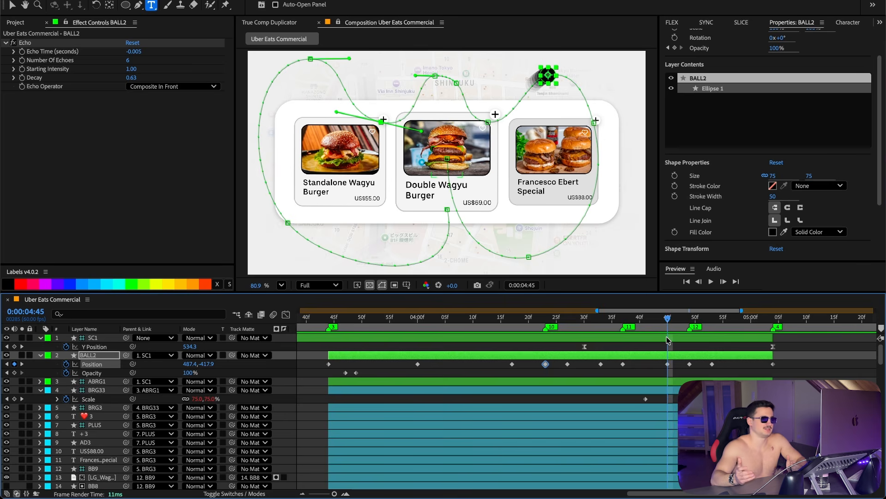
left_click_drag(671, 322, 697, 323)
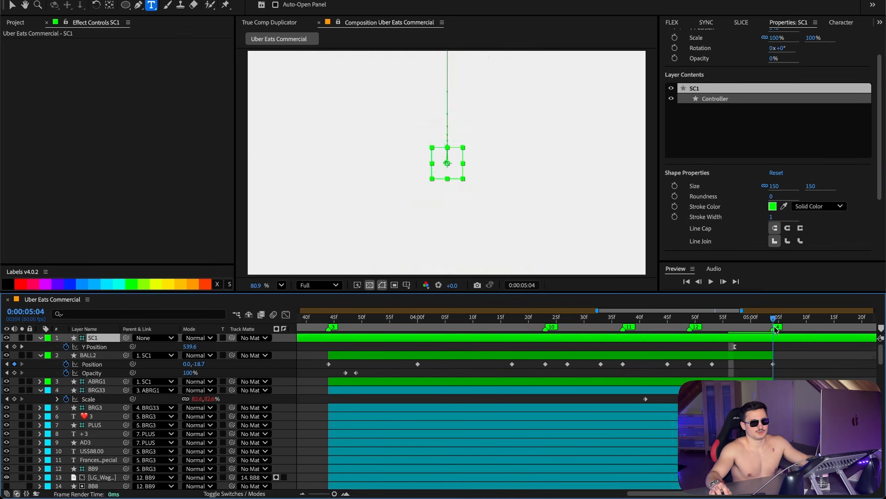
mouse_move(774, 326)
left_mouse_down()
mouse_move(752, 326)
mouse_move(762, 329)
left_mouse_up()
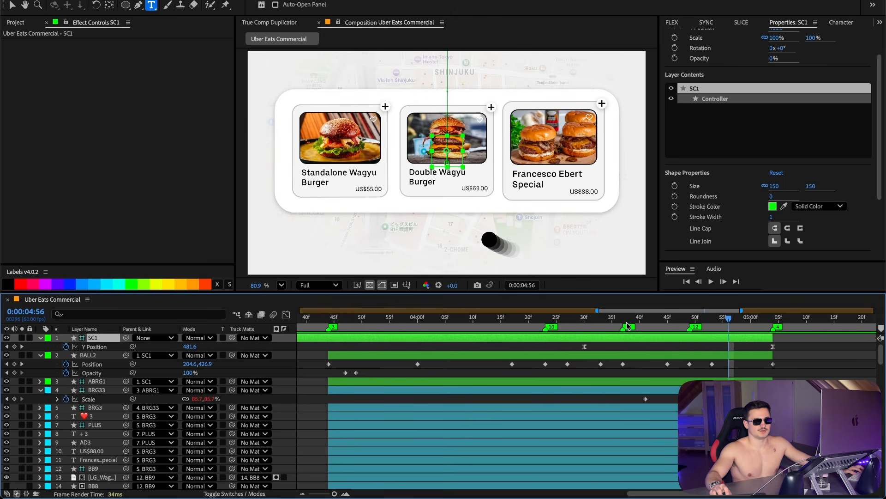
left_click_drag(626, 326, 590, 325)
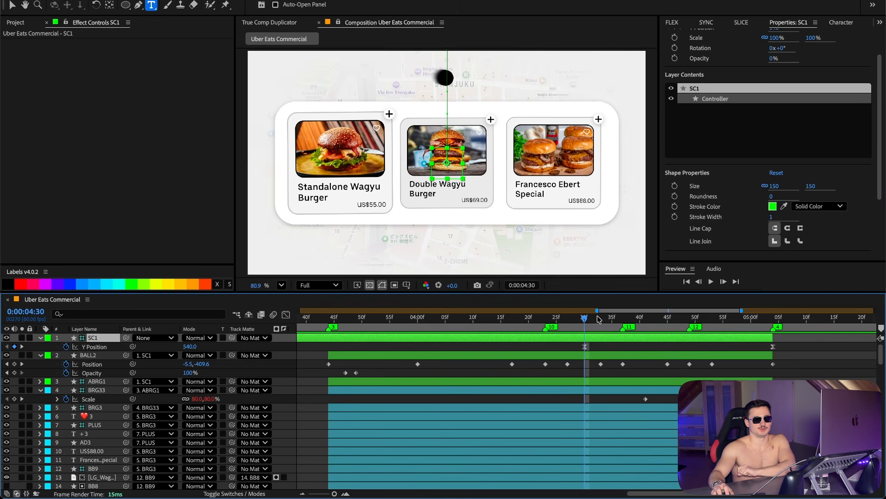
left_click_drag(586, 320, 773, 324)
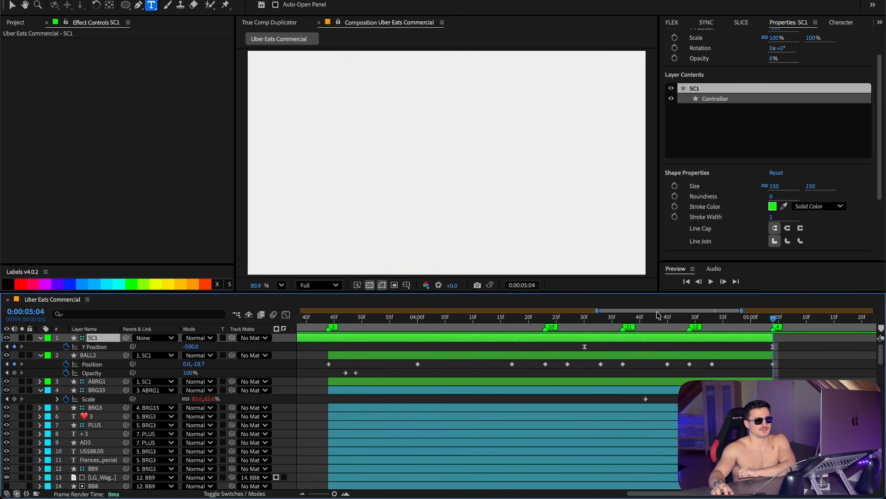
left_click_drag(677, 320, 763, 321)
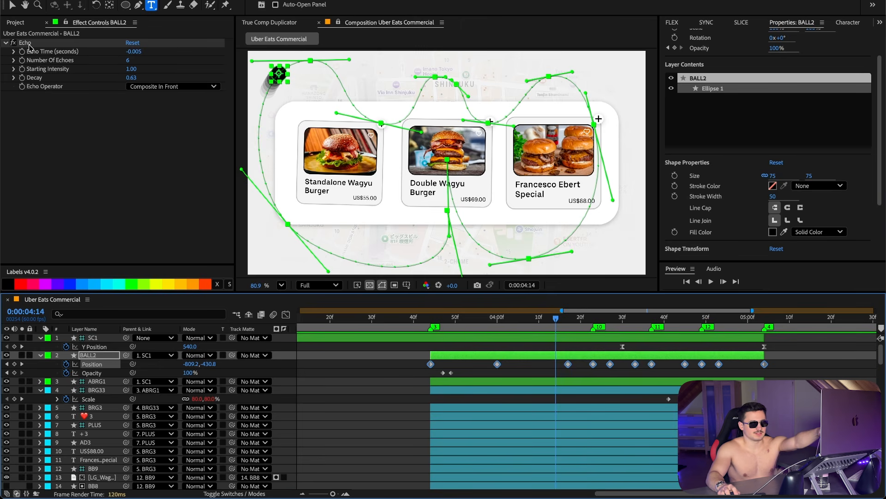
Step: Open the Keyframe Interpolation settings for one of BALL2's Position keyframes, then cancel
left_click(29, 45)
left_click(496, 365)
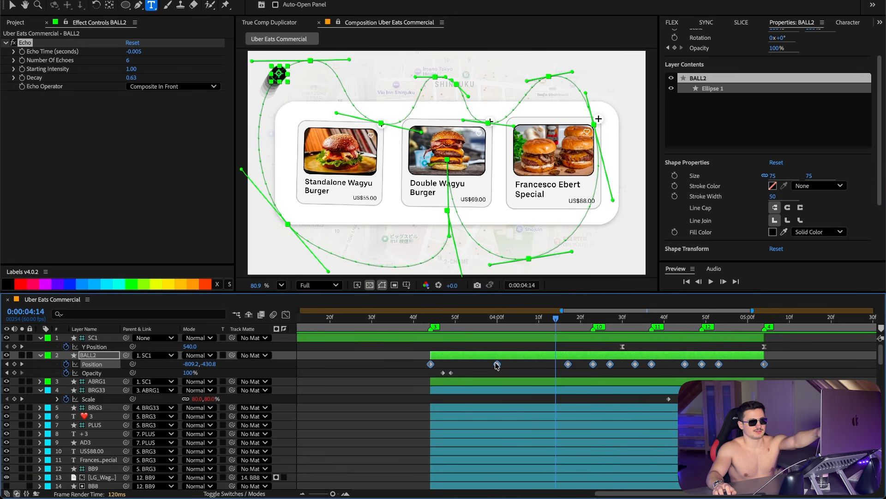
right_click(496, 365)
left_click(533, 470)
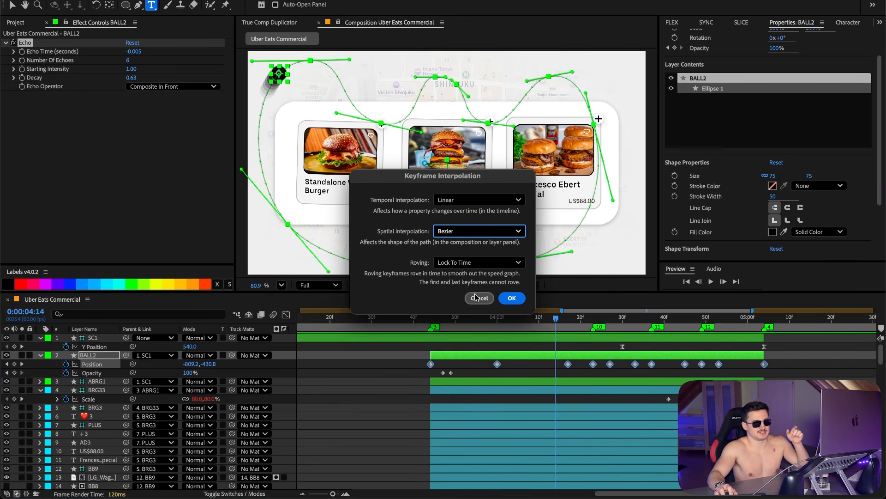
left_click(478, 298)
Step: Review the BRG34 controller's Scale keyframes while scrubbing through the first card's pop
left_click_drag(518, 320, 550, 320)
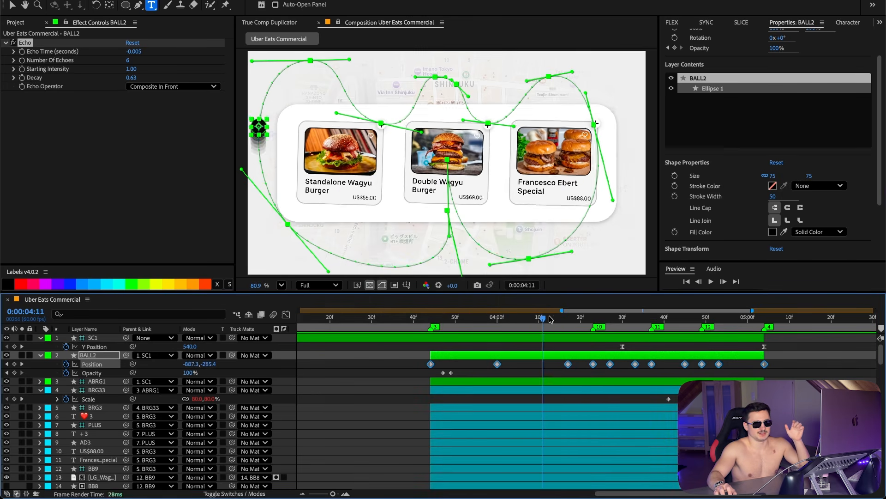
key("space")
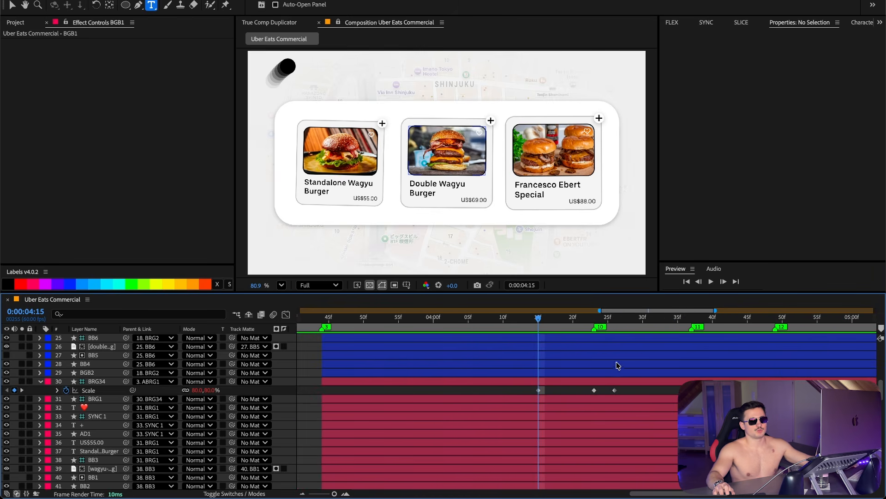
scroll(614, 365, "down", 1)
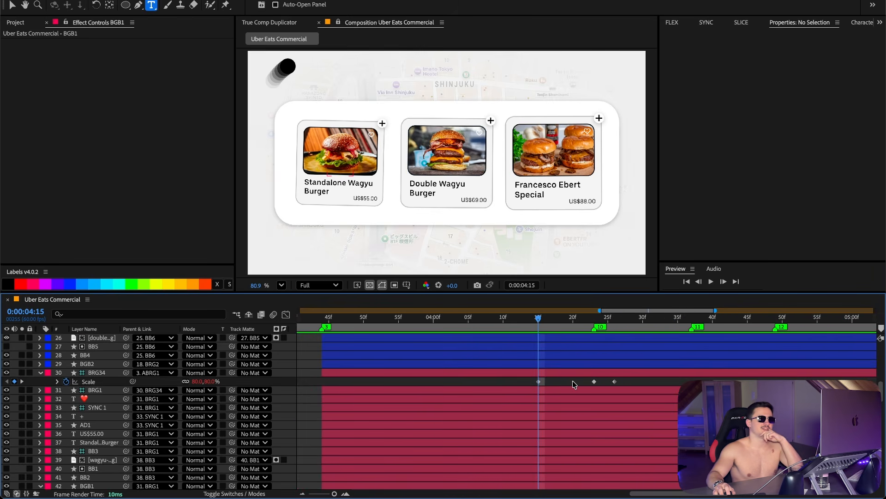
left_click(594, 317)
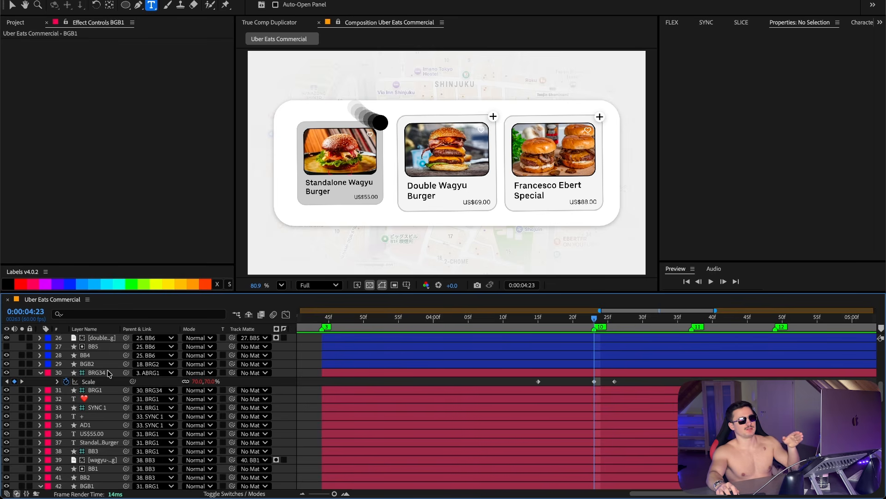
left_click(387, 374)
left_click(539, 318)
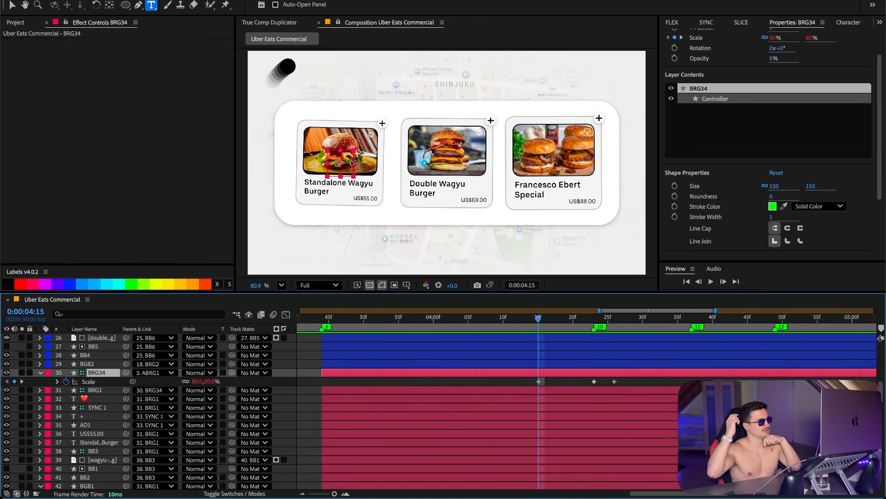
key("k")
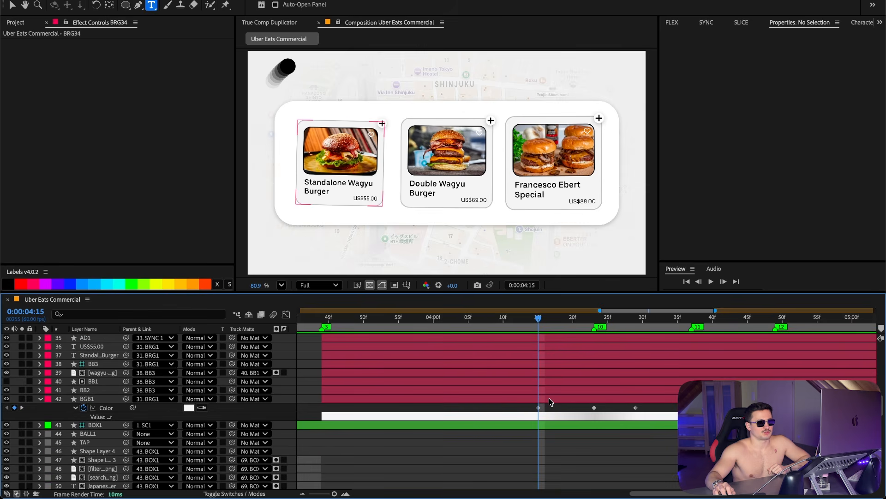
Step: Open the first card background BGB1's Color keyframe value in the color picker and close it
left_click(550, 399)
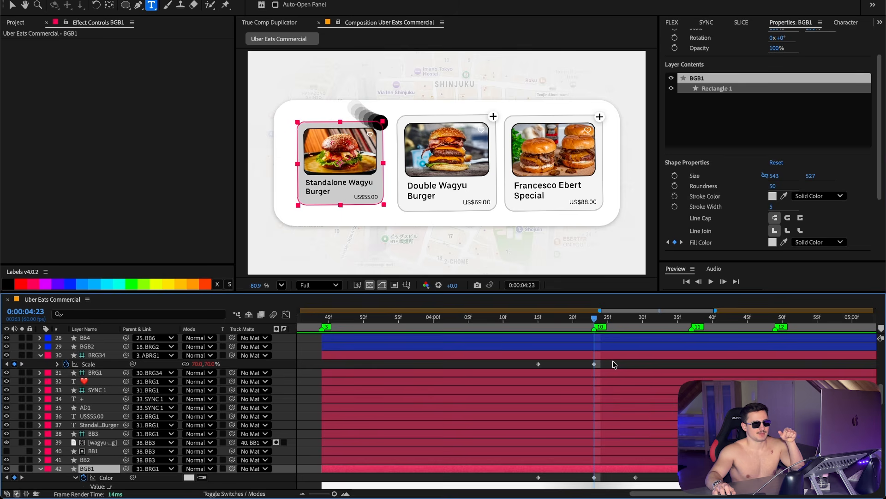
scroll(594, 359, "down", 1)
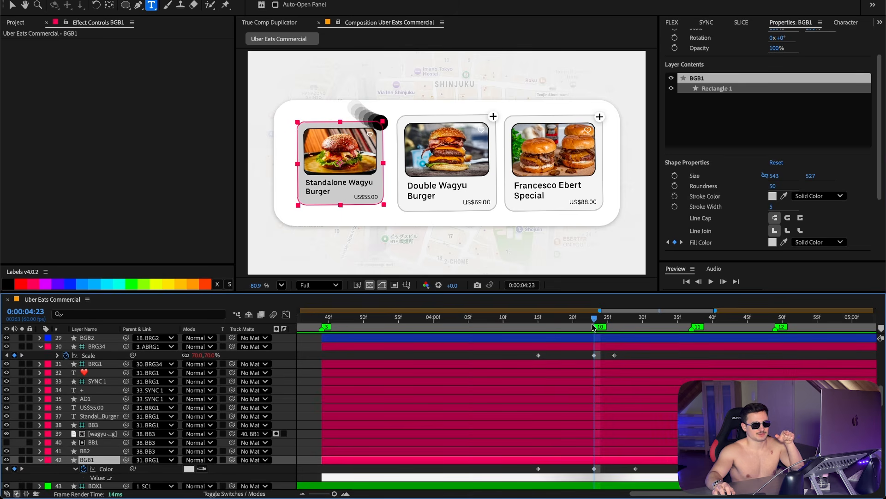
left_click(188, 469)
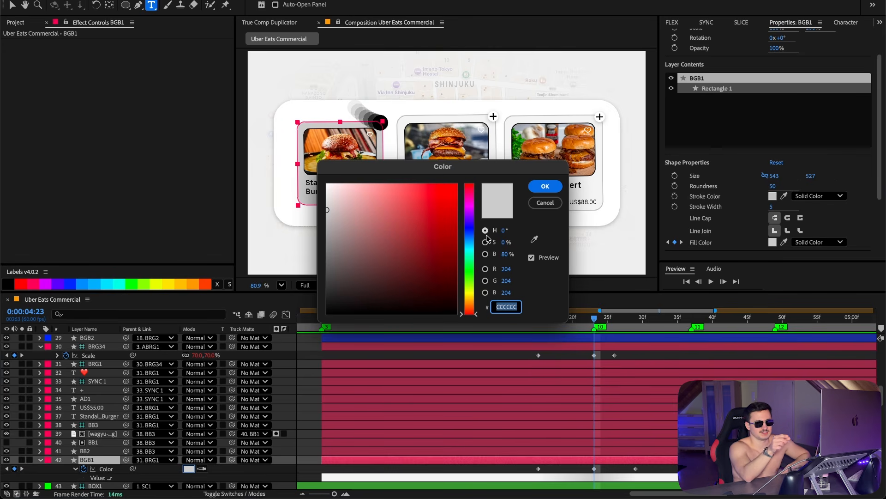
left_click(550, 203)
Step: Scrub through the cards' highlight animation on the timeline
left_click_drag(595, 321, 634, 328)
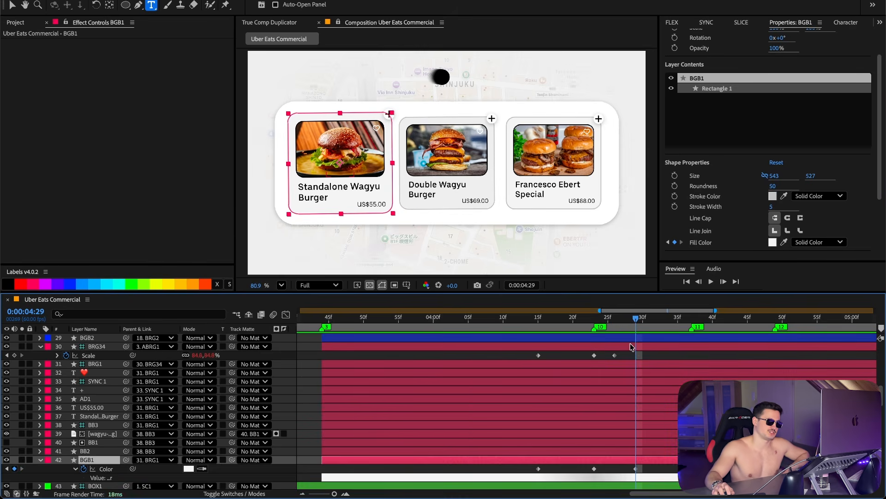
scroll(631, 347, "up", 7)
left_click_drag(641, 322, 665, 323)
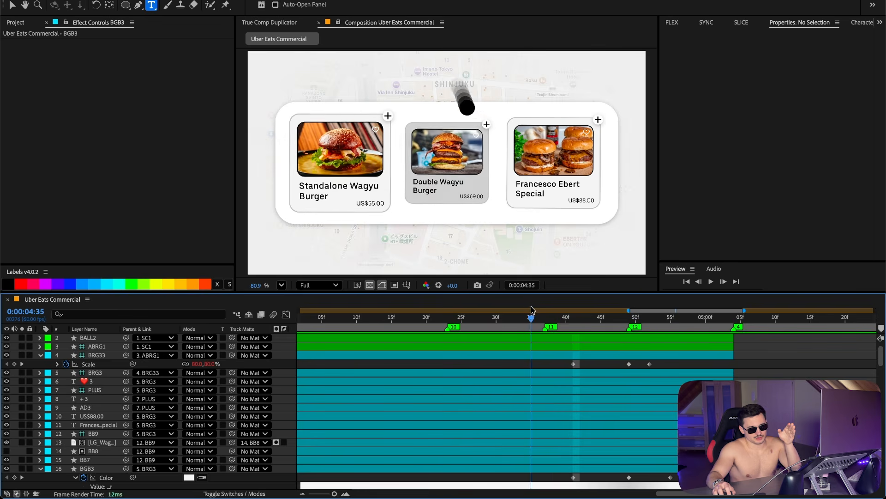
left_click_drag(530, 319, 621, 315)
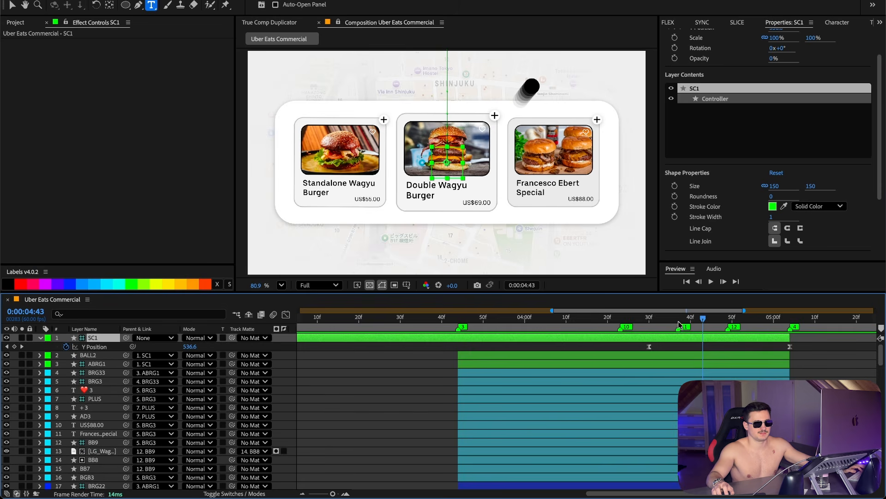
Step: Set the NBG background layer's Fill color to EFEFEF
left_click(677, 319)
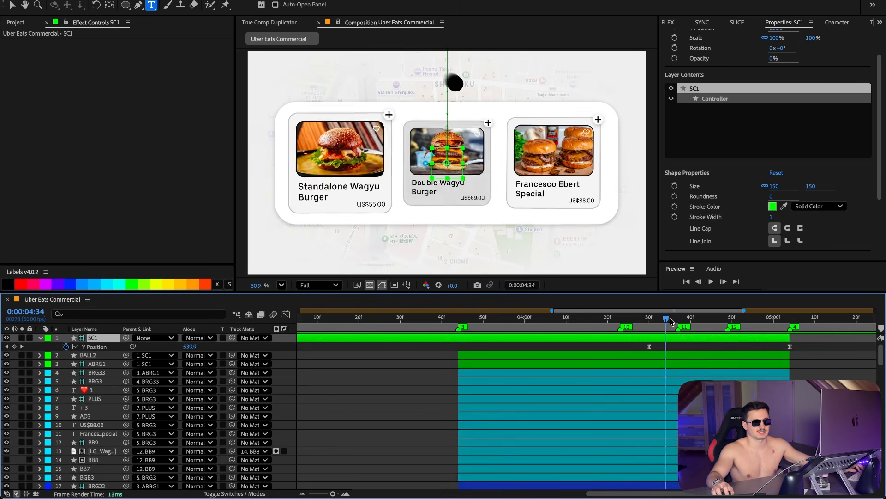
left_click(774, 316)
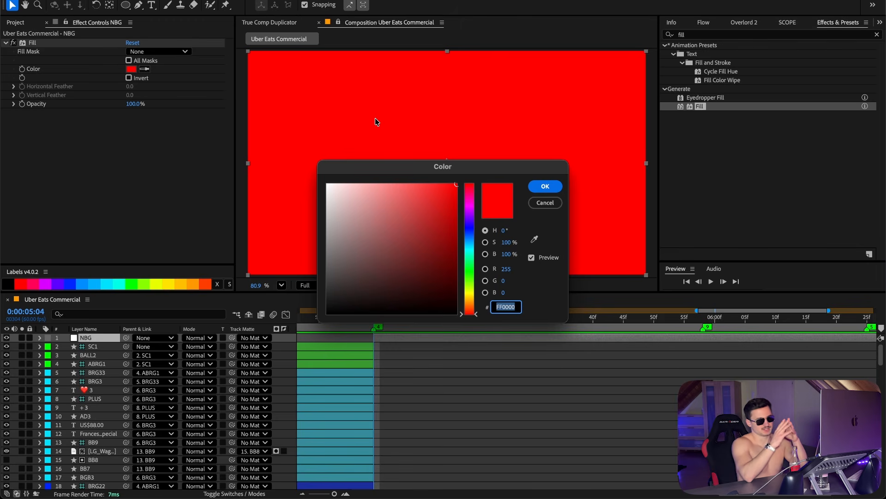
type("EFEFEF")
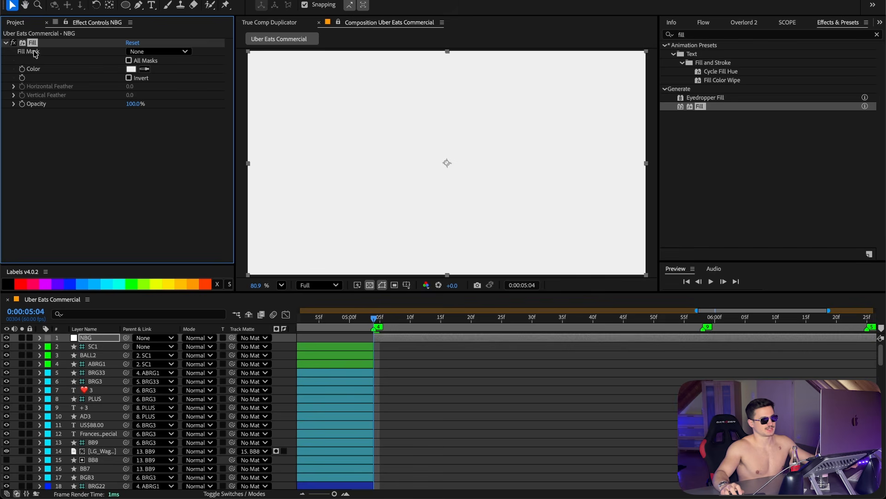
Step: Keyframe the NBG layer's Fill Color and set it to DEDFFF lavender a few frames later, at 0:00:05:08
left_click(22, 69)
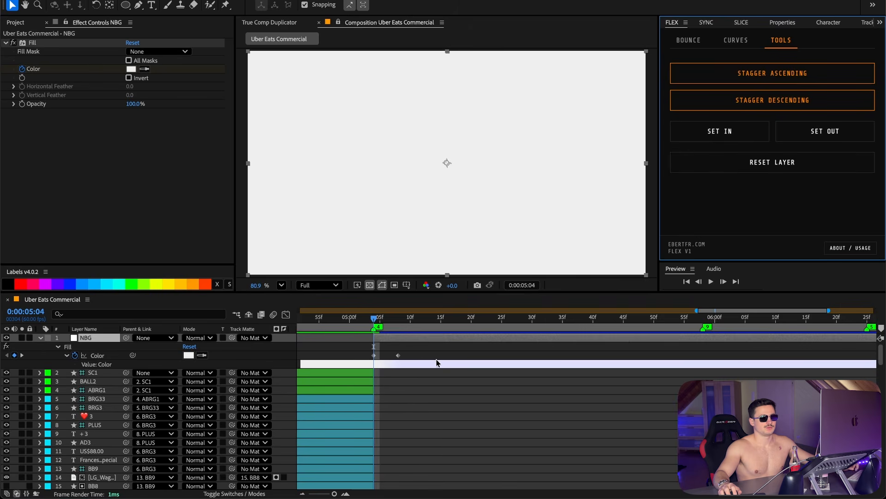
left_click(415, 347)
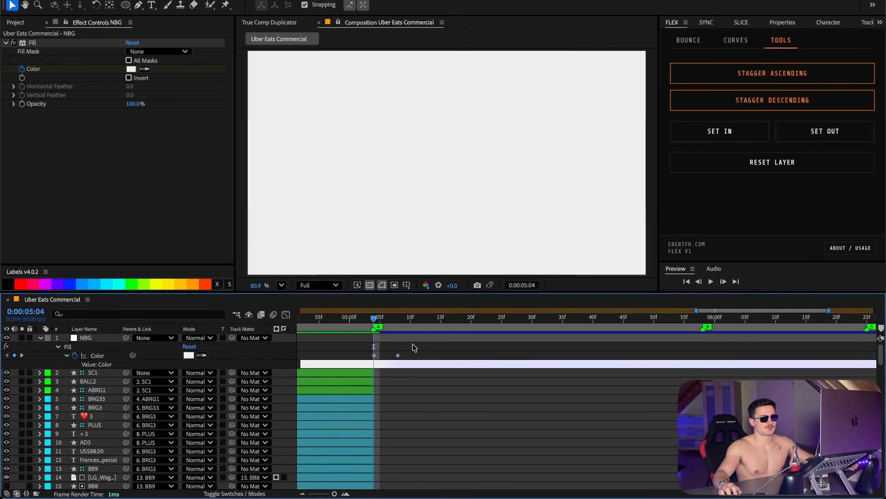
left_click_drag(392, 319, 398, 320)
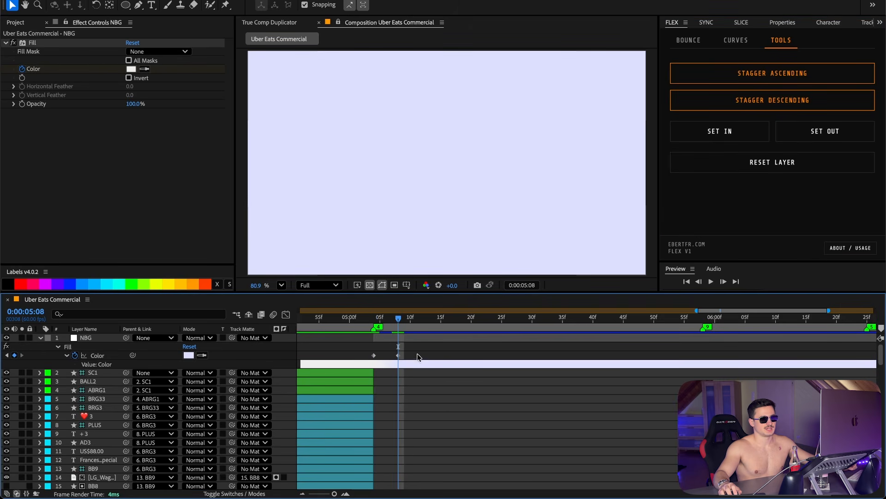
left_click(131, 69)
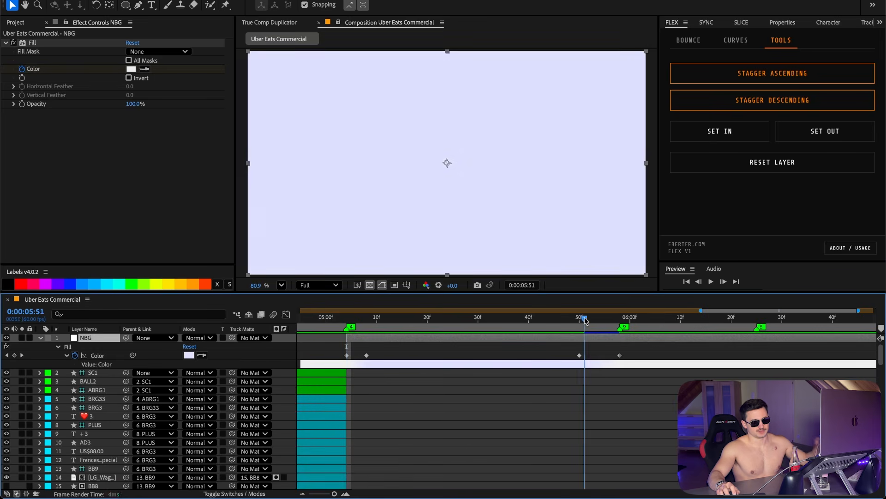
left_click_drag(584, 317, 619, 324)
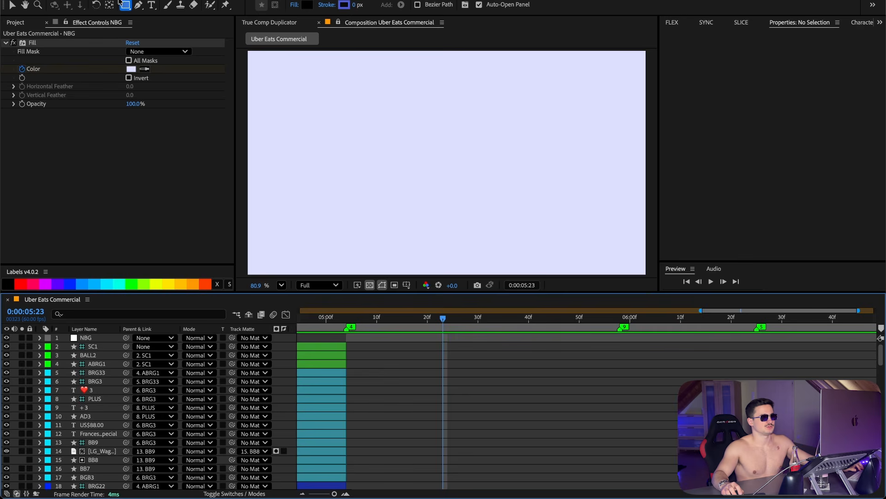
Step: Draw a thin vertical rectangle shape layer, about 14 by 303 px, with the Rectangle tool
left_click(125, 5)
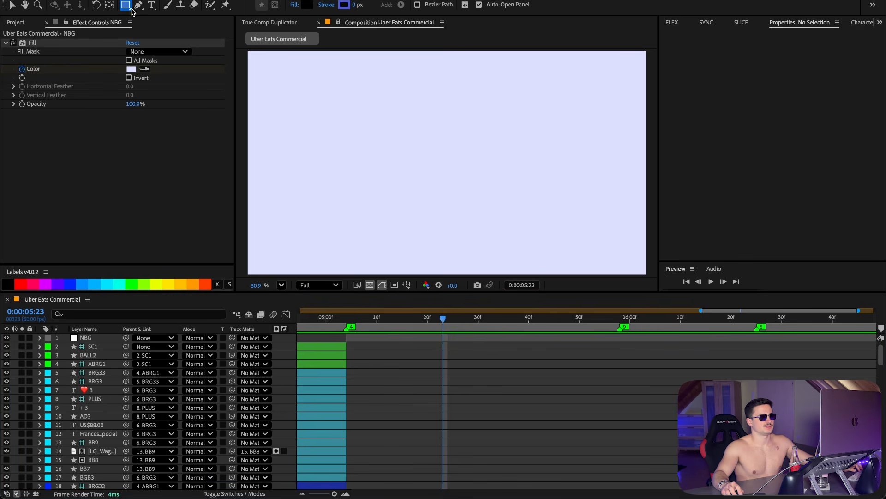
left_click(151, 7)
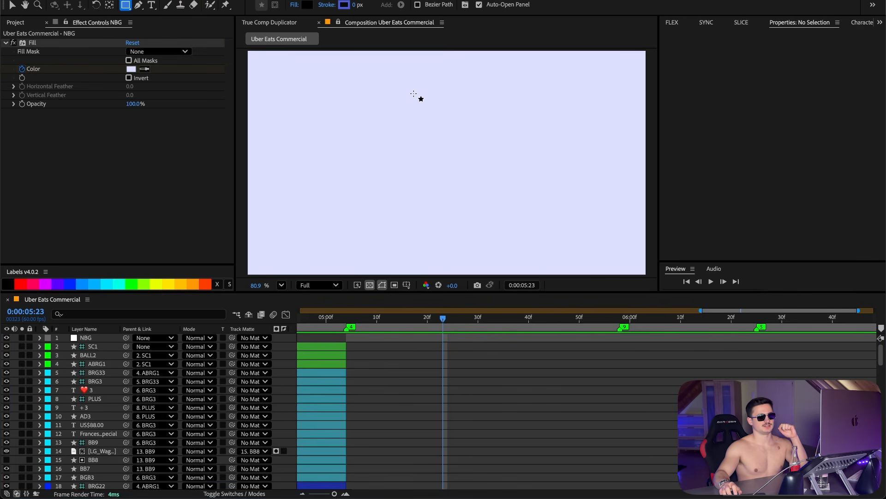
left_click_drag(413, 94, 421, 144)
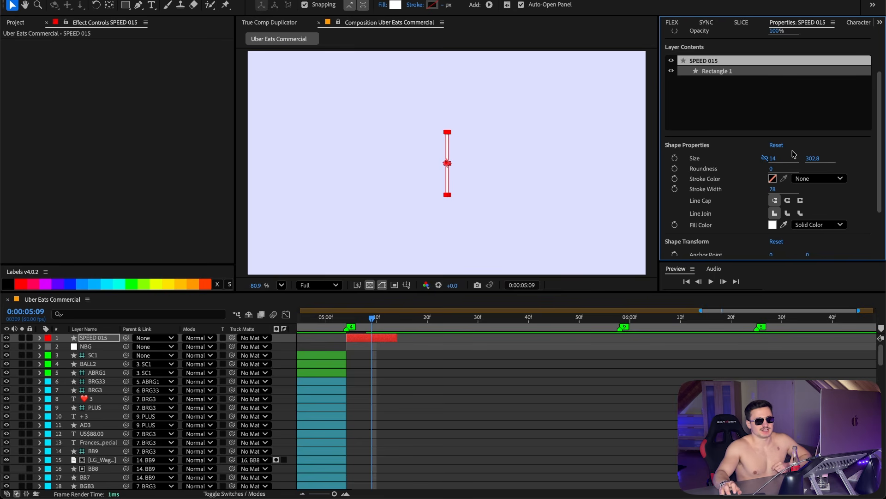
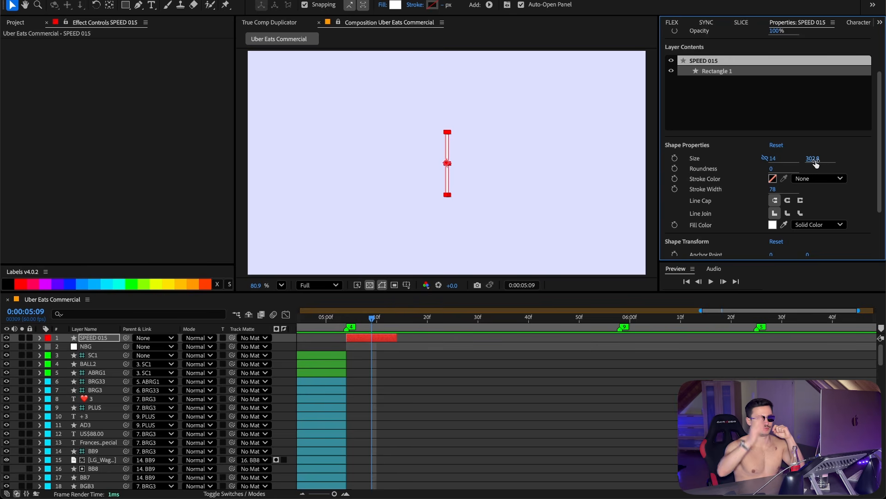
Step: Separate the white streak layer's Position into X and Y and scrub its Y Position animation across about ten frames
left_click(773, 225)
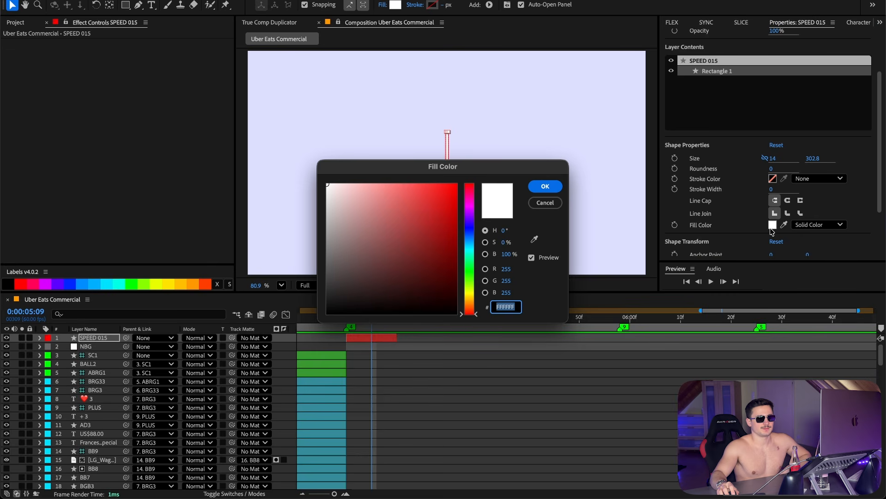
left_click(544, 202)
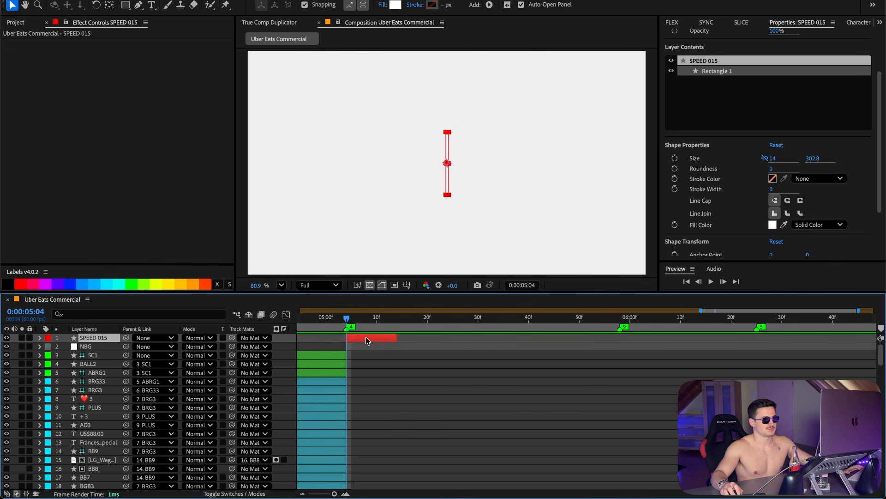
key("p")
right_click(109, 345)
left_click(94, 347)
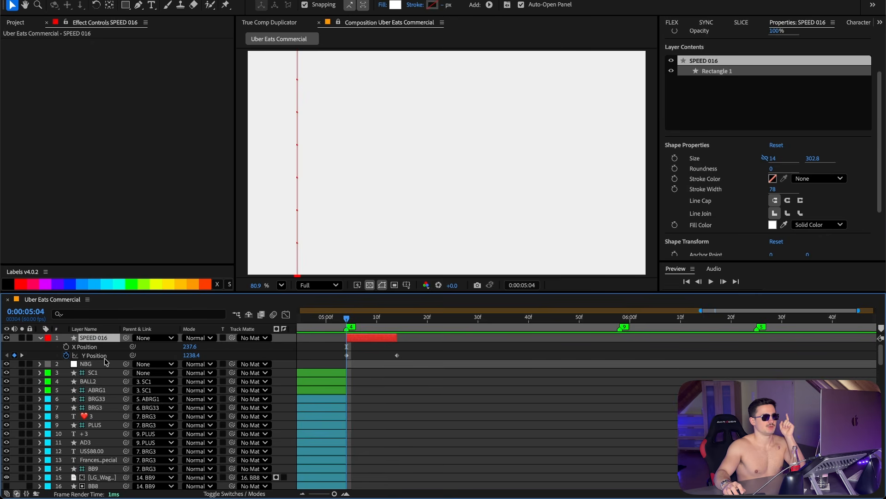
left_click(96, 356)
left_click(204, 356)
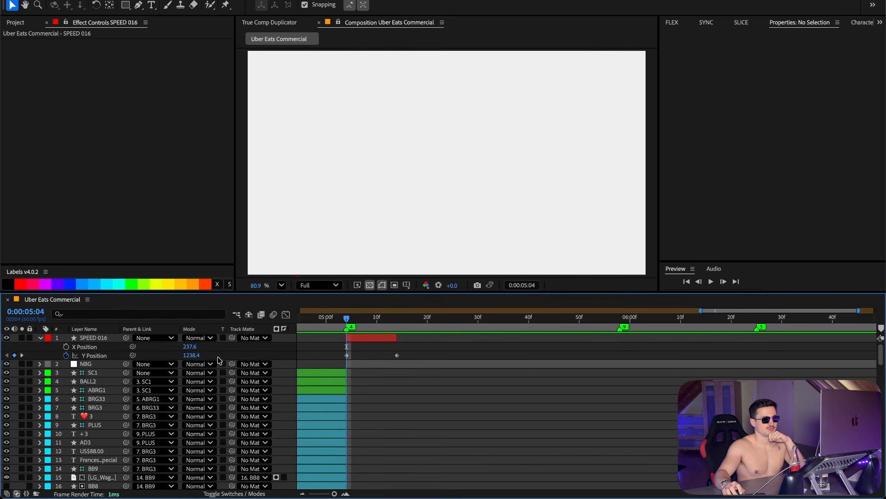
left_click(352, 318)
left_click_drag(351, 318, 389, 355)
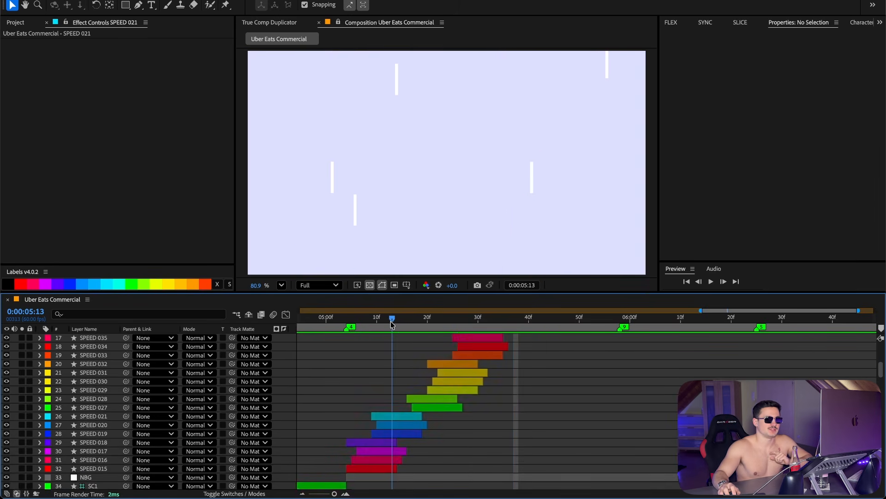
Step: Scrub through the staggered, duplicated speed-streak layers on the timeline
left_click(392, 419)
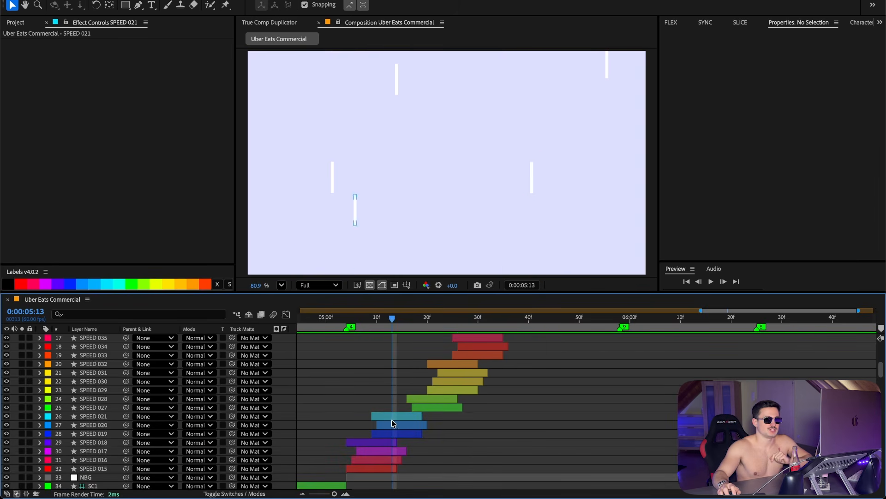
left_click(392, 419)
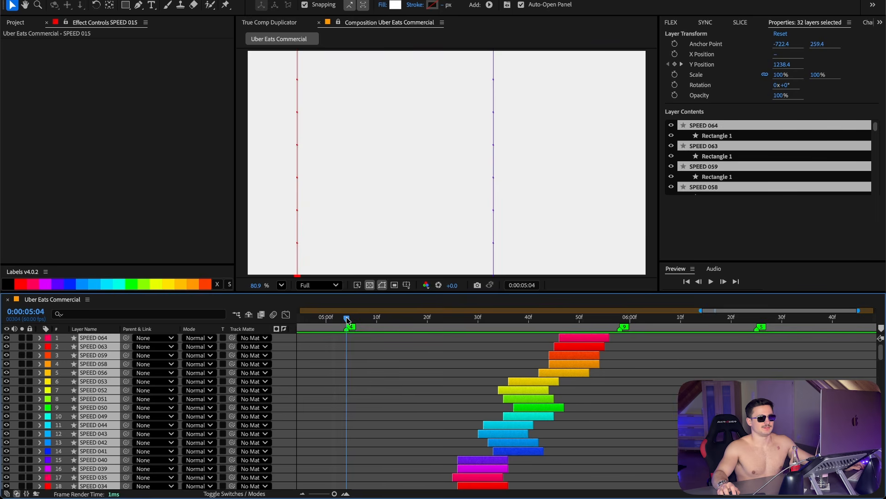
left_click_drag(362, 318, 601, 338)
scroll(617, 415, "down", 5)
left_click(617, 435)
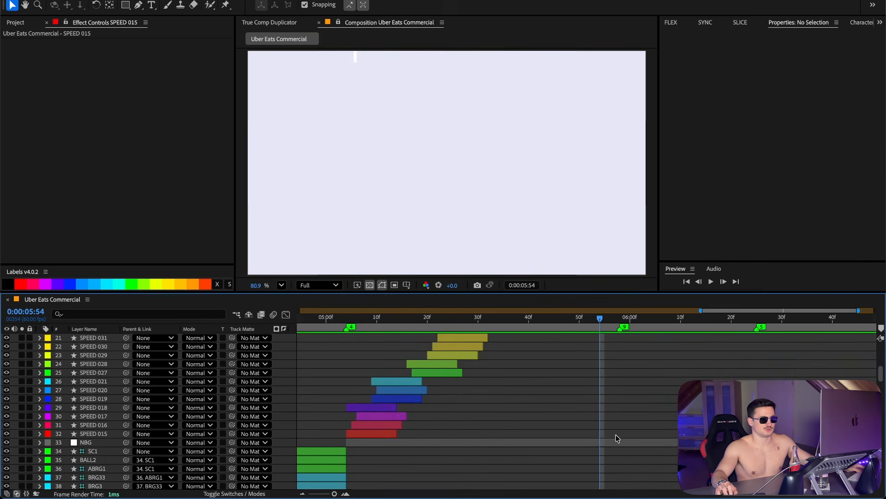
left_click(614, 442)
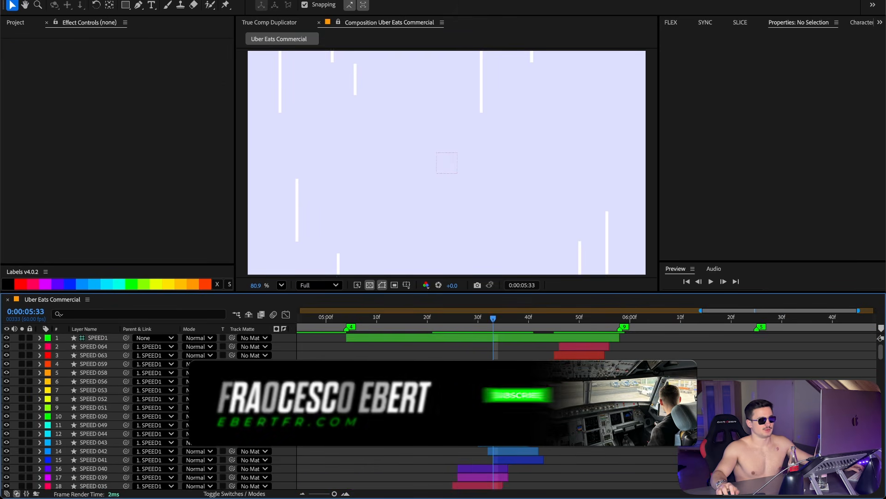
Step: Draw a blue rounded rectangle about 877 by 172 px at the composition centre with the Rectangle tool
mouse_move(127, 6)
left_mouse_down()
mouse_move(158, 30)
mouse_move(157, 18)
left_mouse_up()
left_click_drag(447, 163, 516, 177)
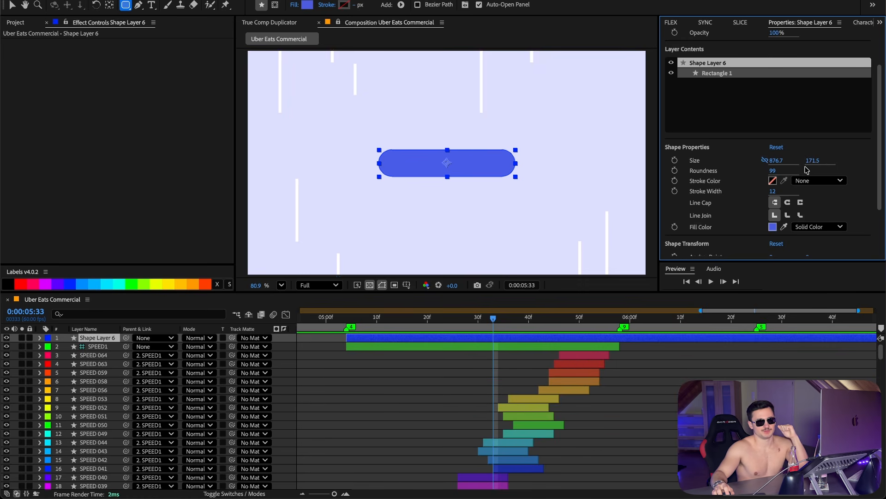
left_click(773, 227)
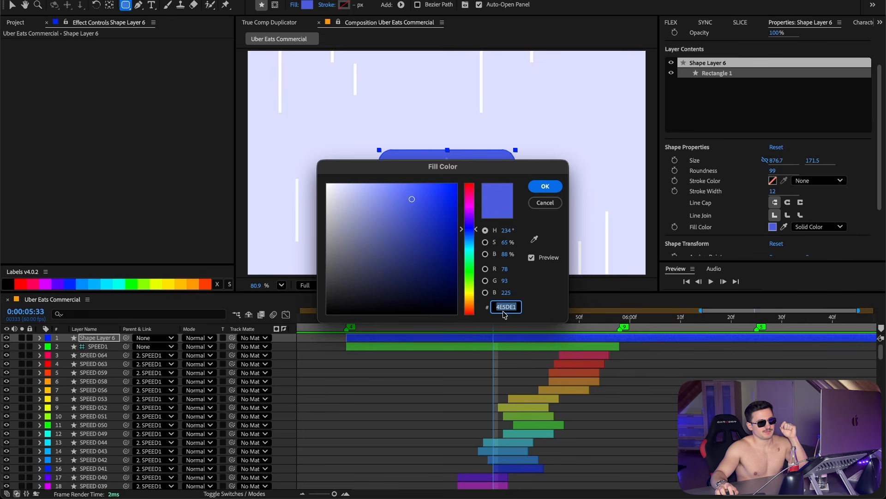
left_click(545, 203)
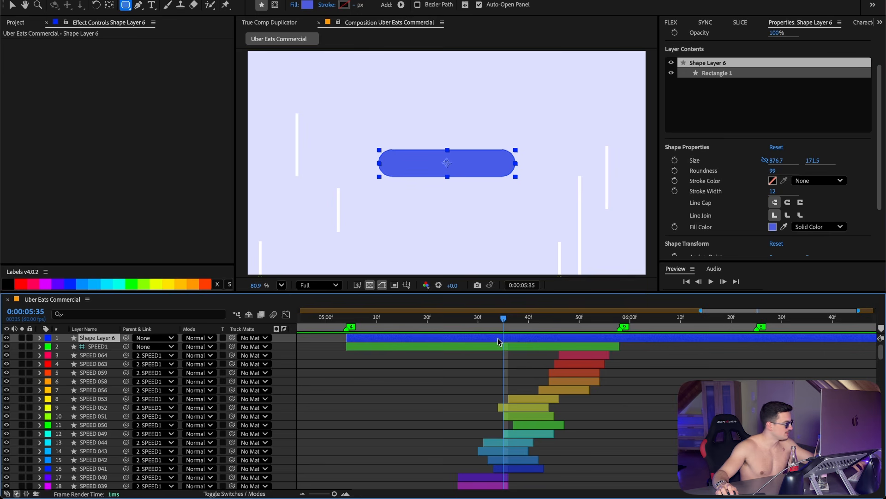
Step: Duplicate the pill as a black bar about 36 px wide and move it down to Y position 629
key("super+d")
left_click(496, 347)
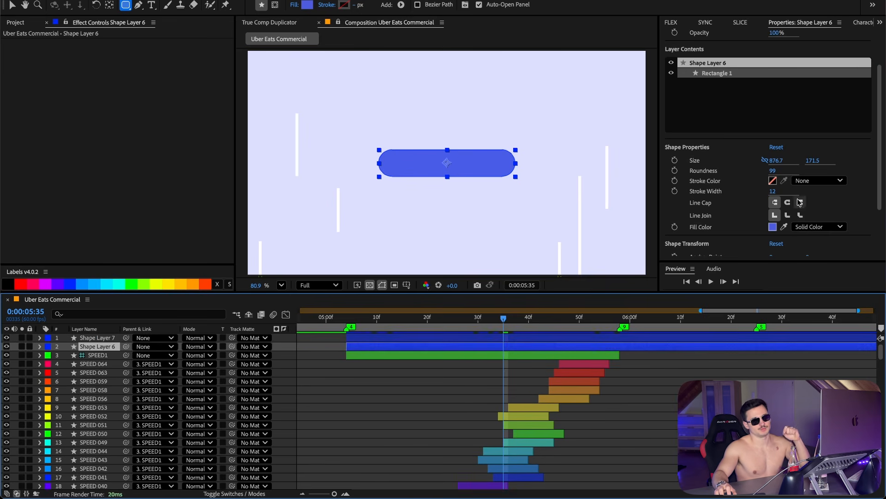
left_click(773, 227)
left_click(428, 272)
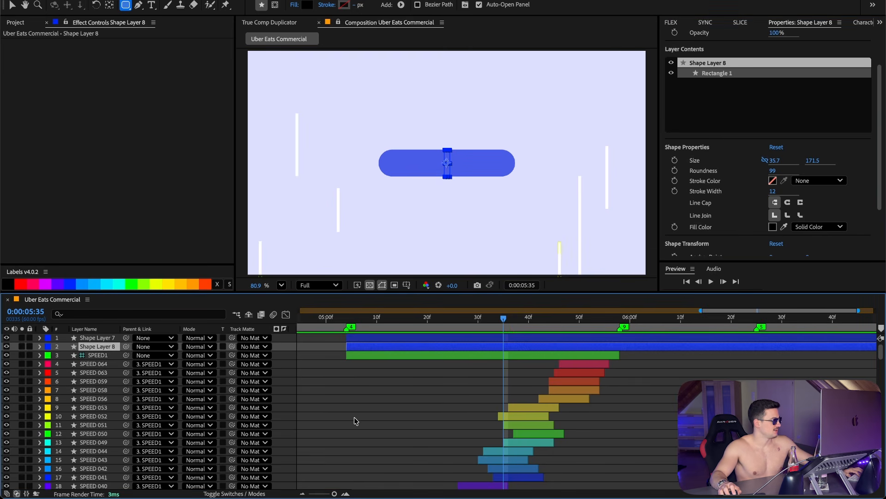
key("p")
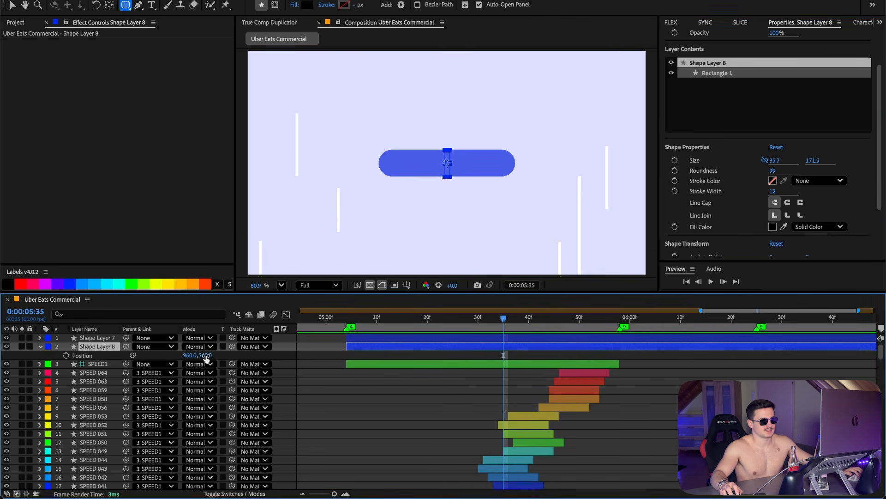
left_click_drag(206, 358, 253, 353)
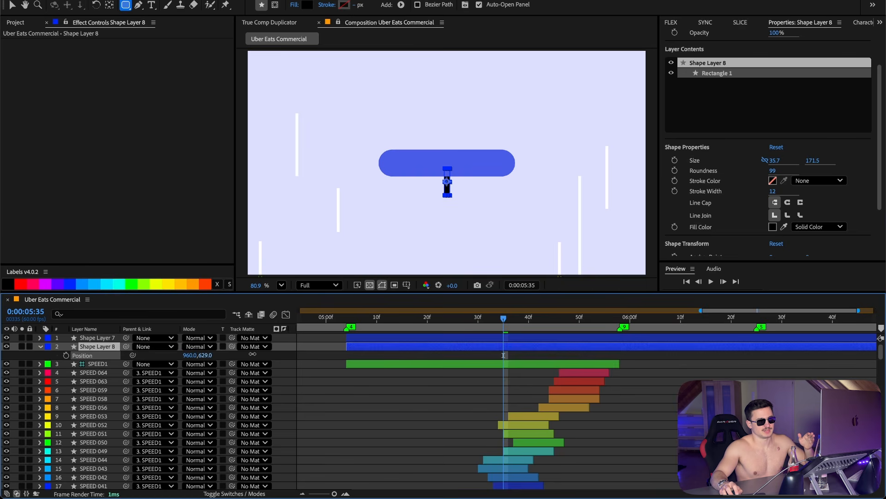
Step: Create a text layer reading "Arrives Now" centred on the blue pill
key("ctrl+alt+shift+t")
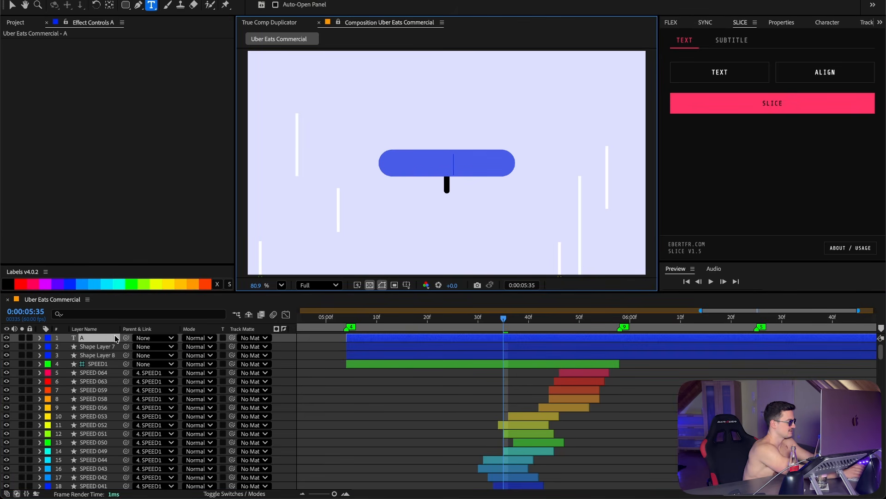
type("Arrives Now")
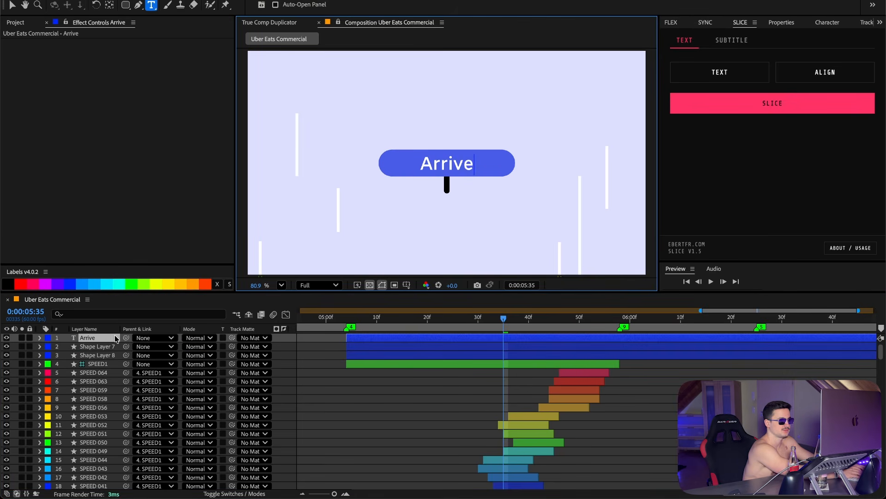
key("Escape")
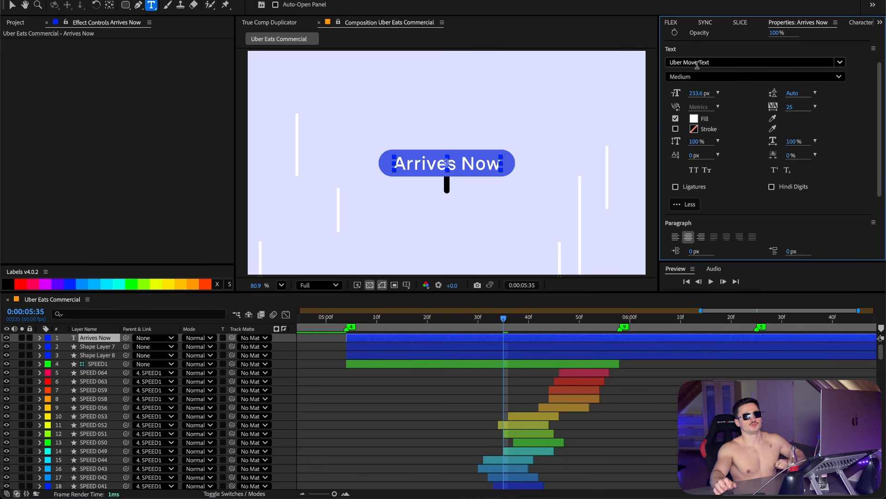
left_click(694, 118)
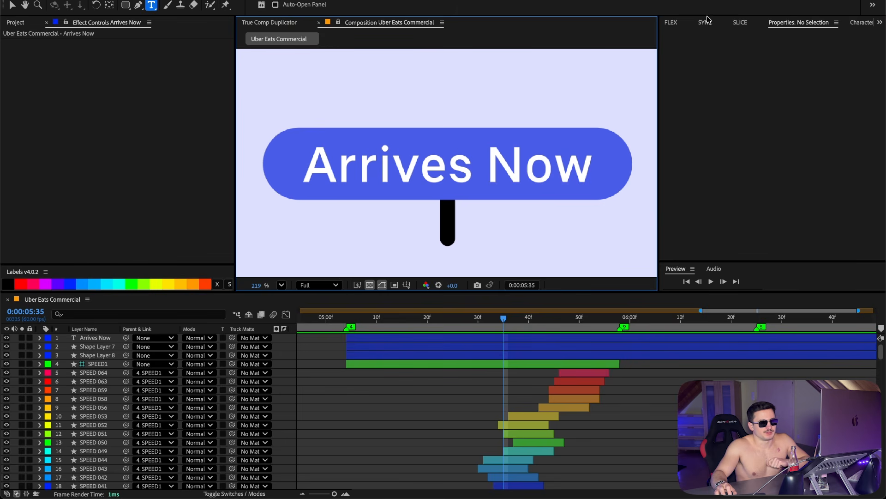
left_click(705, 22)
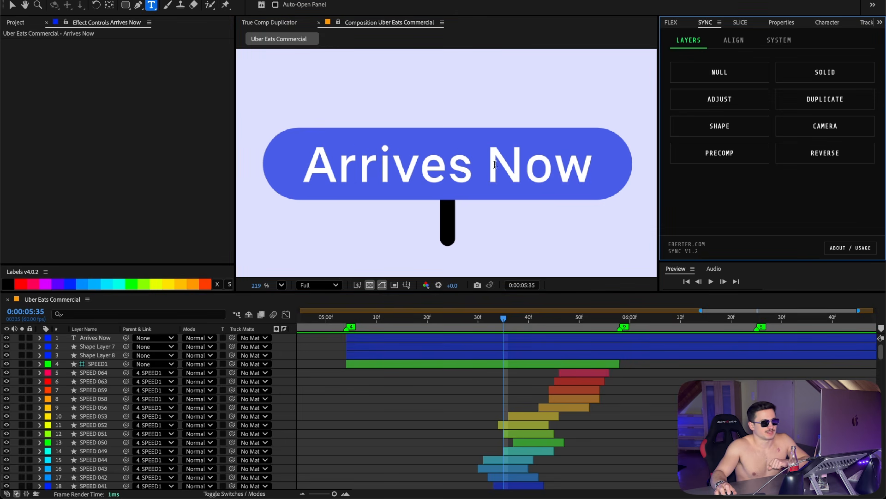
Step: Move the black bar's anchor point to its bottom centre
left_click(102, 355)
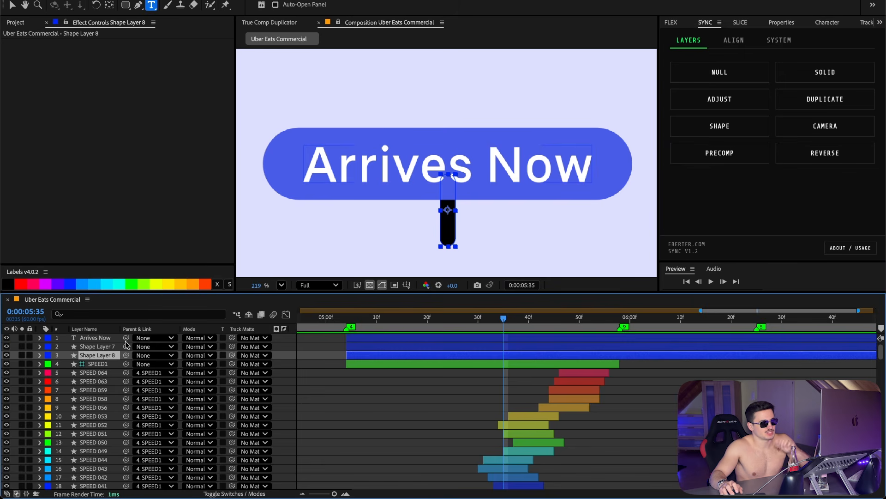
left_click(733, 41)
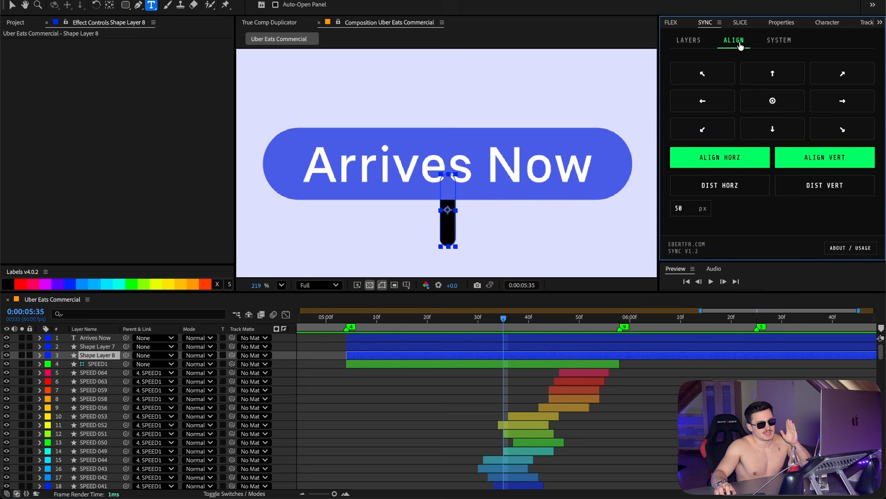
left_click(786, 138)
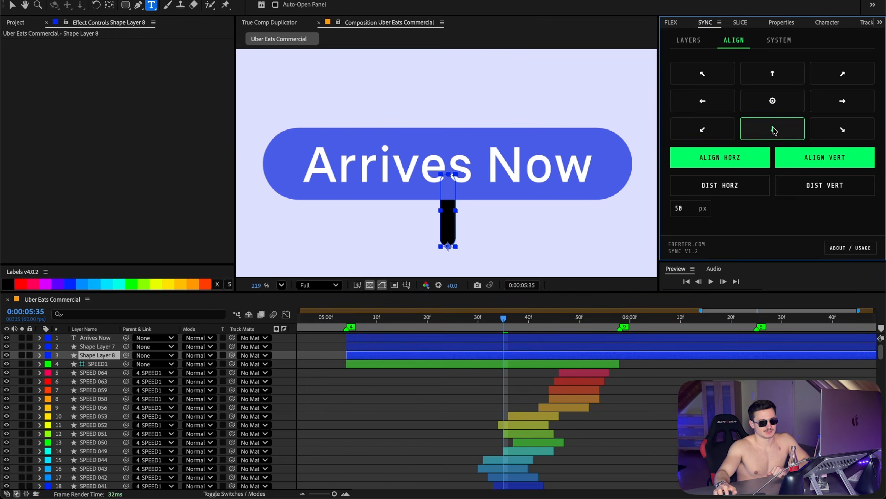
Step: Create a null and parent the text layer and both shape layers to it
left_click(689, 40)
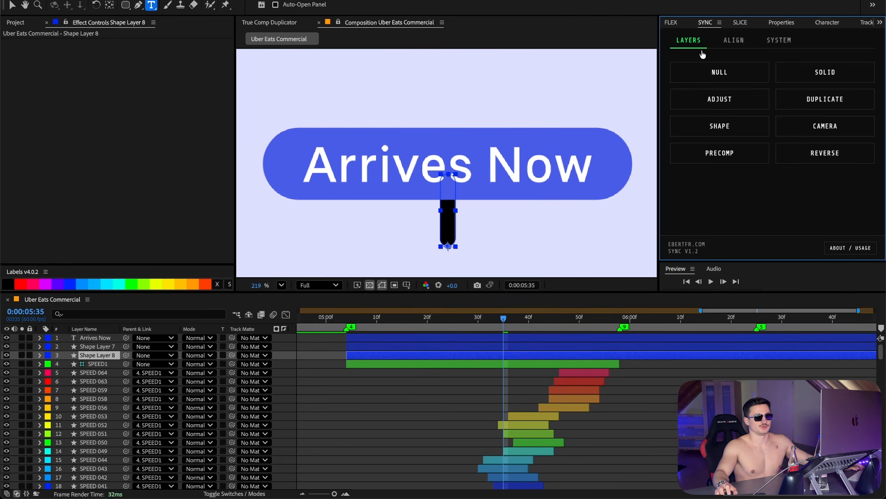
left_click(727, 77)
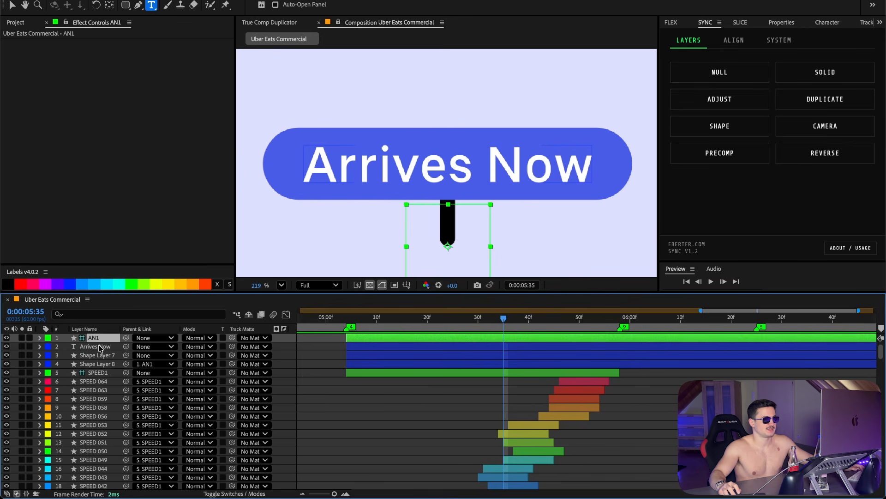
left_click(98, 347)
left_click(101, 363, "shift")
left_click_drag(126, 355, 93, 337)
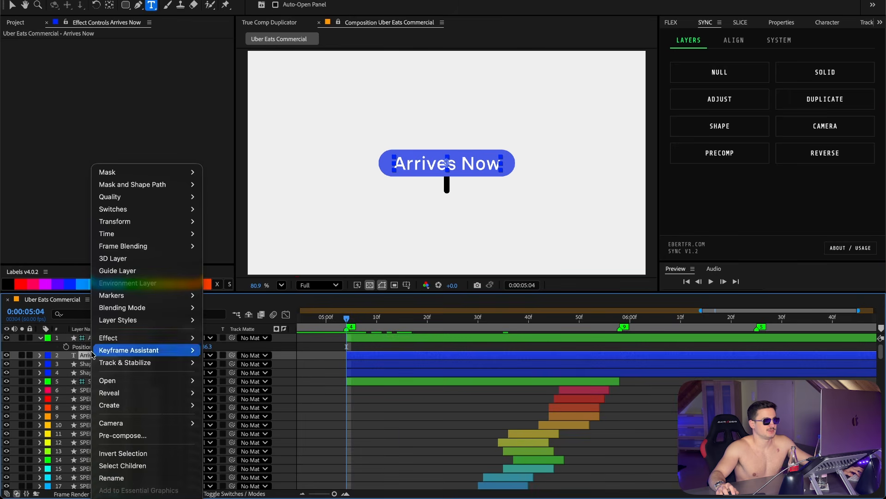
Step: Separate the AN1 null's Position dimensions and keyframe its Y Position at 894 at 0:00:05:04
right_click(93, 346)
left_click(115, 366)
left_click(338, 357)
left_click(66, 355)
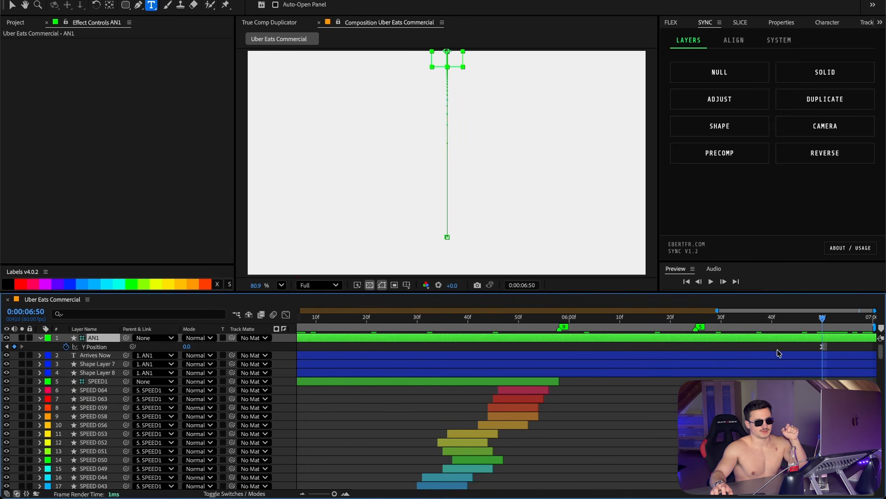
left_click(781, 346)
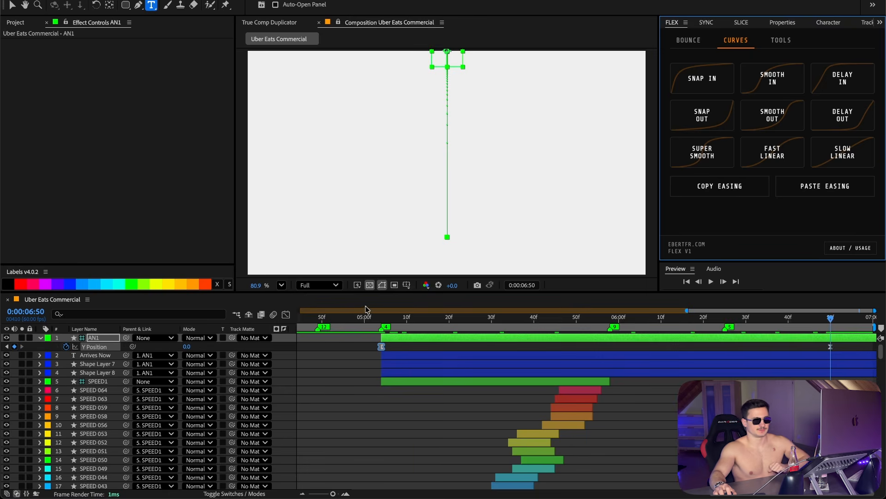
mouse_move(382, 318)
left_mouse_down()
mouse_move(551, 326)
mouse_move(380, 327)
mouse_move(388, 327)
left_mouse_up()
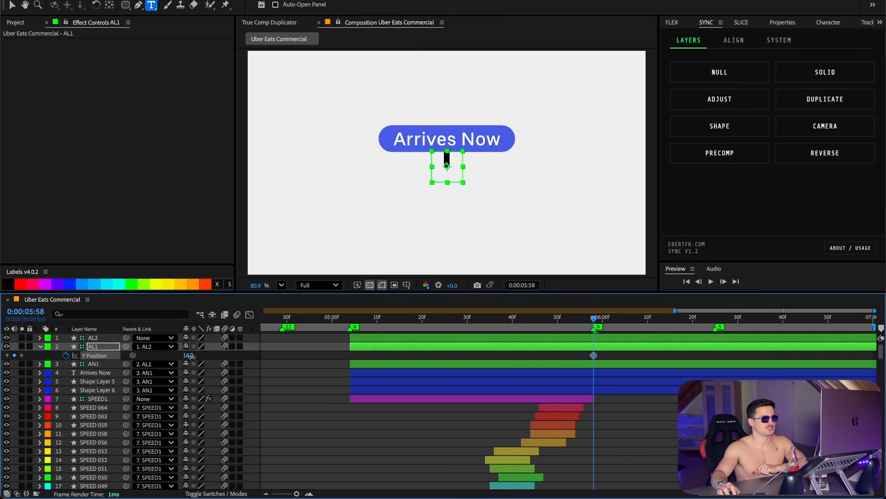
Step: Set the AL1 null's Y Position keyframe values to 50 and -13
left_click(191, 355)
type("50")
key("Return")
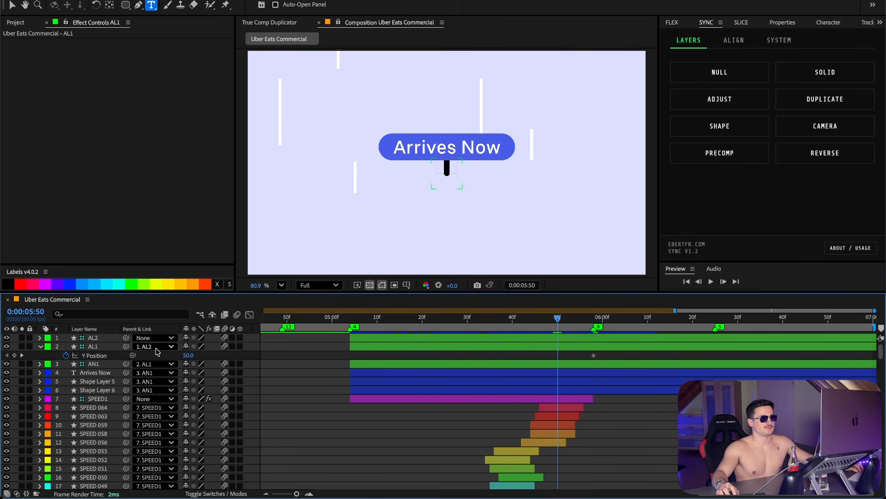
left_click(105, 347)
left_click(190, 355)
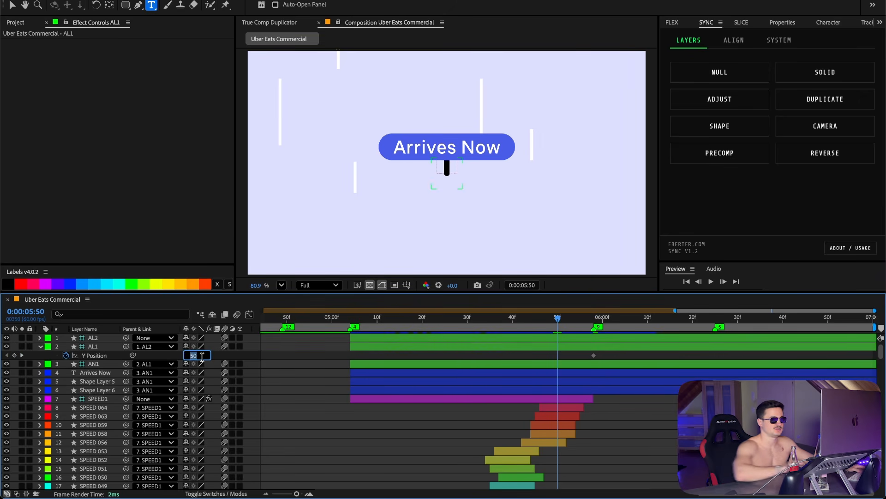
type("-133.")
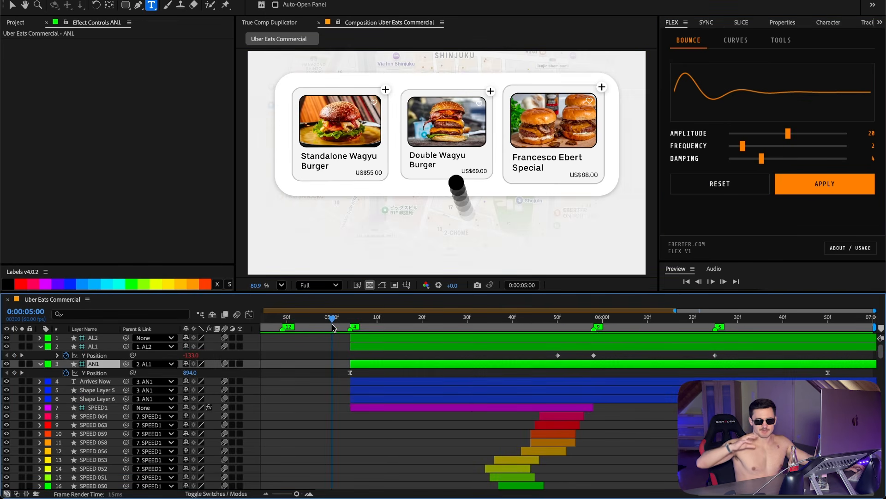
Step: Play back the animation from 0:00:05:00 and select the Tokyo map layer
left_click(331, 324)
key("space")
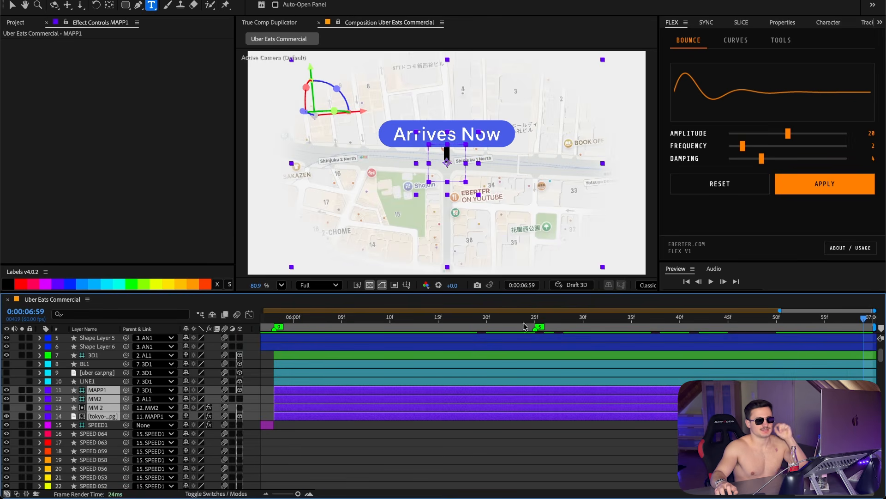
left_click(395, 397)
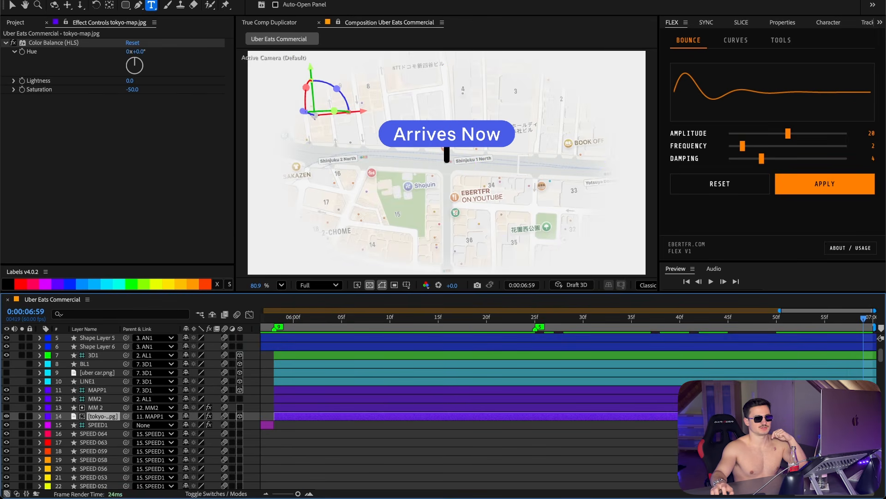
Step: Inspect the Tokyo map layer's opacity, position and rotation, and toggle the MM 2 mask layer's visibility on and off
left_click(98, 423)
left_click(99, 416)
key("t")
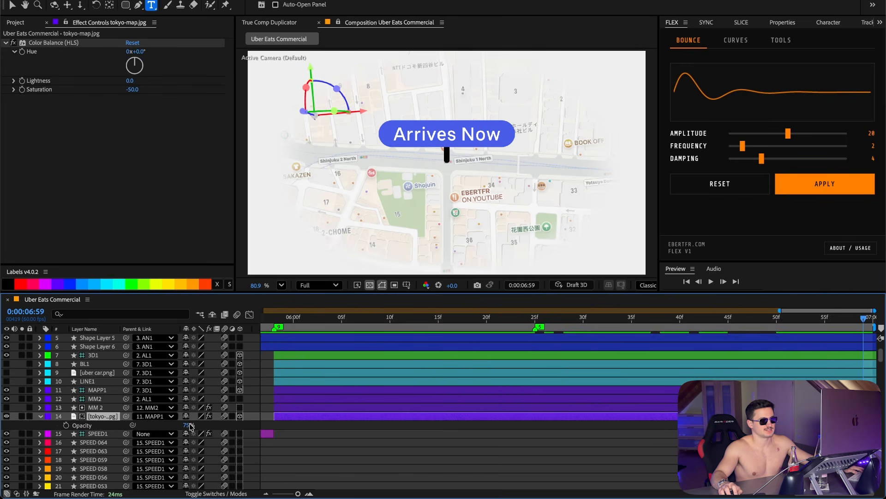
key("t")
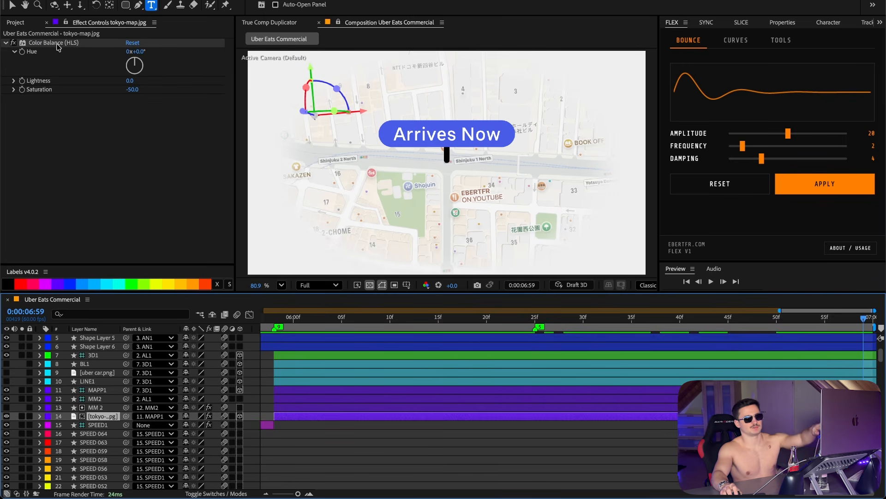
left_click(97, 407)
left_click(7, 407)
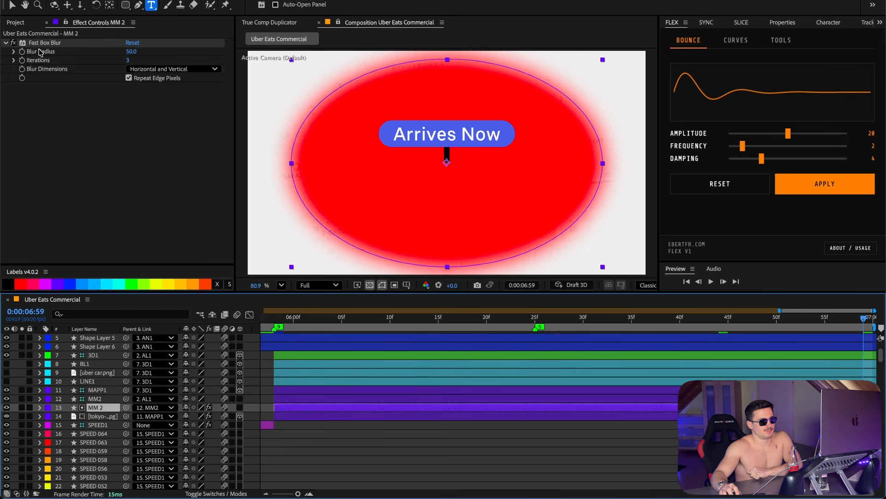
left_click(6, 408)
key("v")
left_click(392, 160)
key("p")
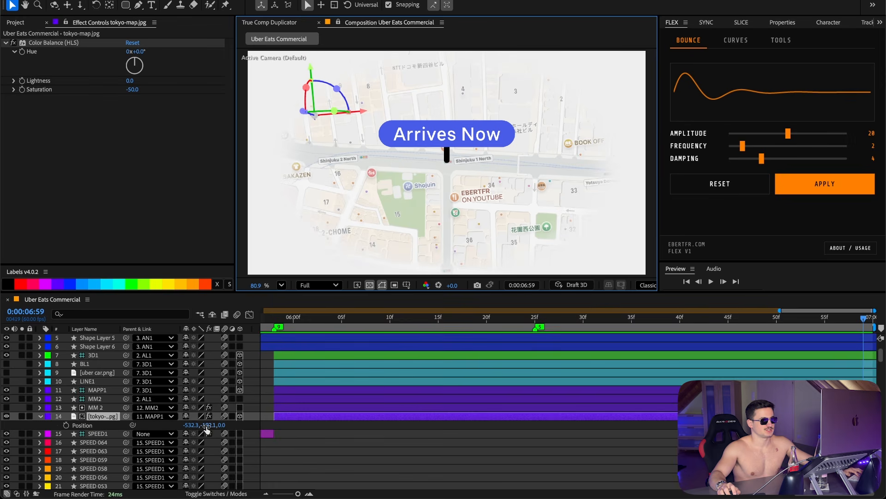
key("r")
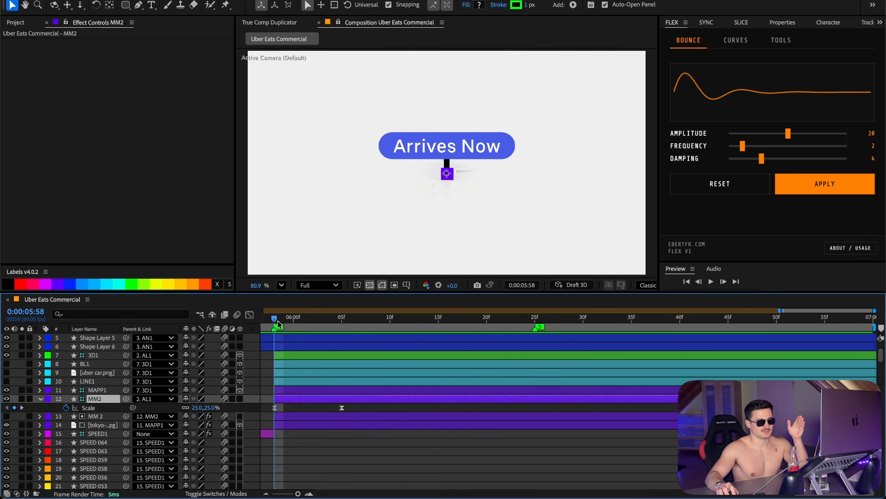
Step: Review the MM2 layer's Scale keyframes in the graph editor and play the animation back
left_click_drag(276, 319, 341, 318)
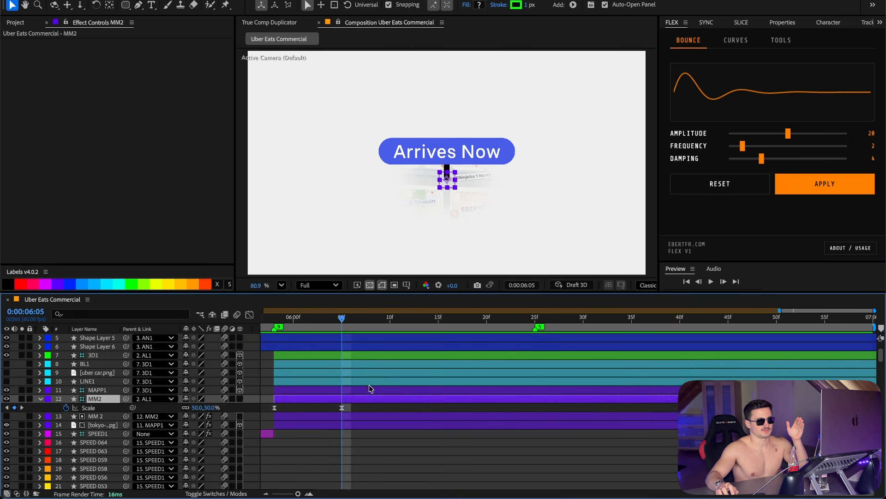
left_click(88, 408)
left_click(250, 314)
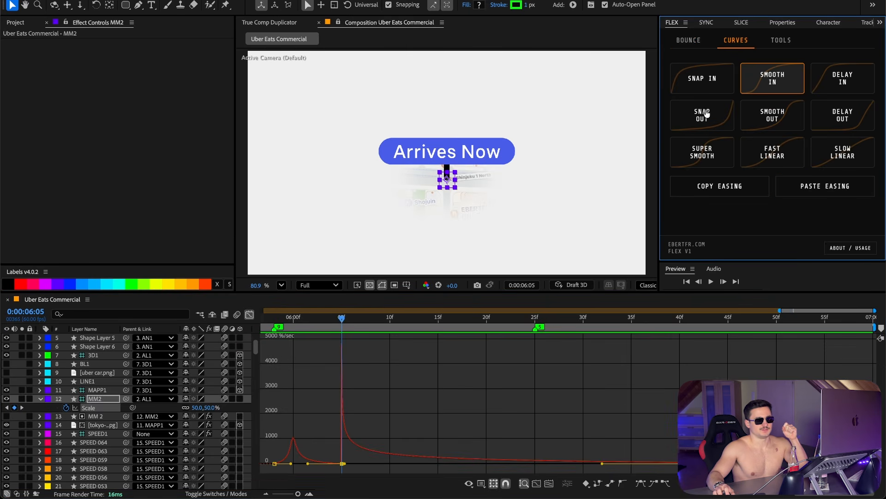
left_click(250, 314)
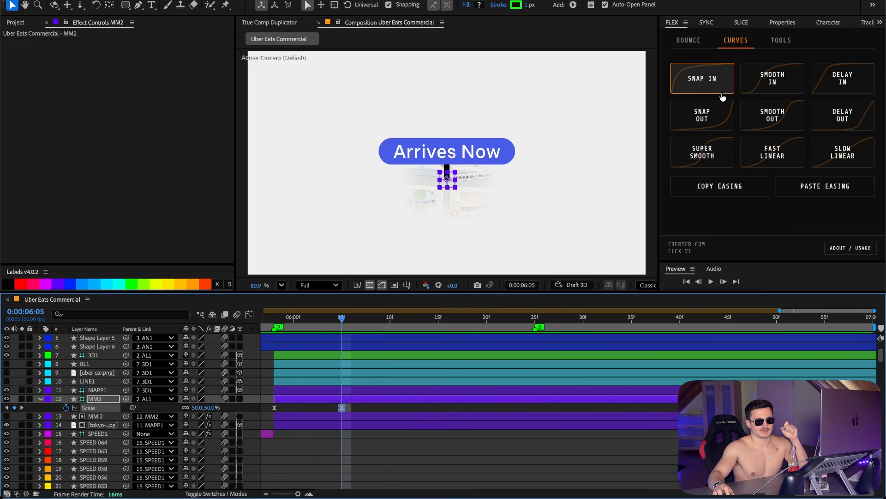
key("space")
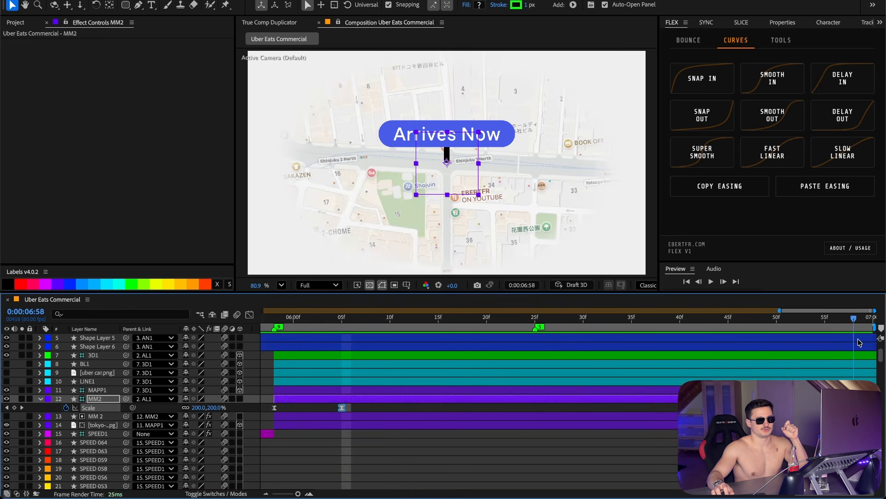
Step: Set the BL1 pin circle's stroke width to 22
left_click_drag(275, 319, 464, 325)
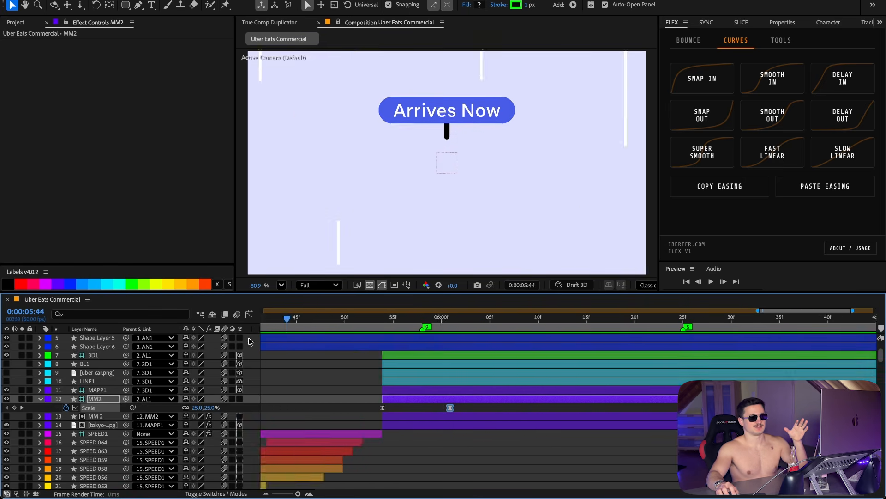
left_click(101, 363)
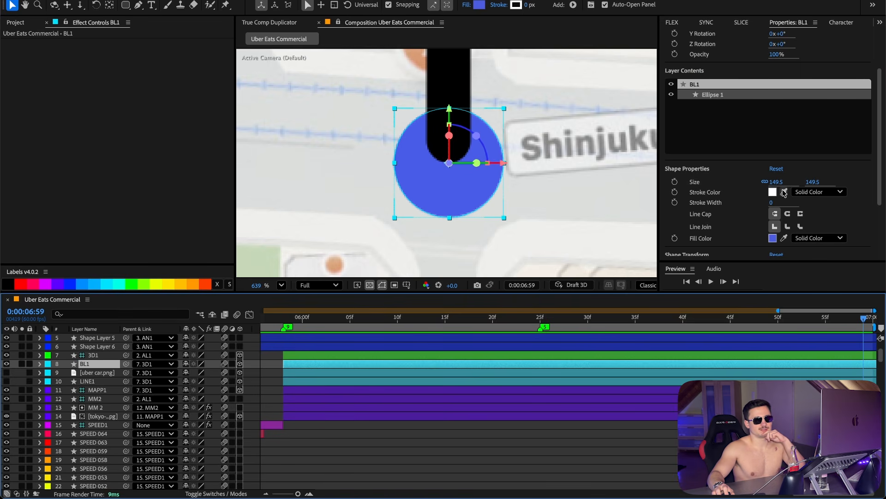
left_click(772, 202)
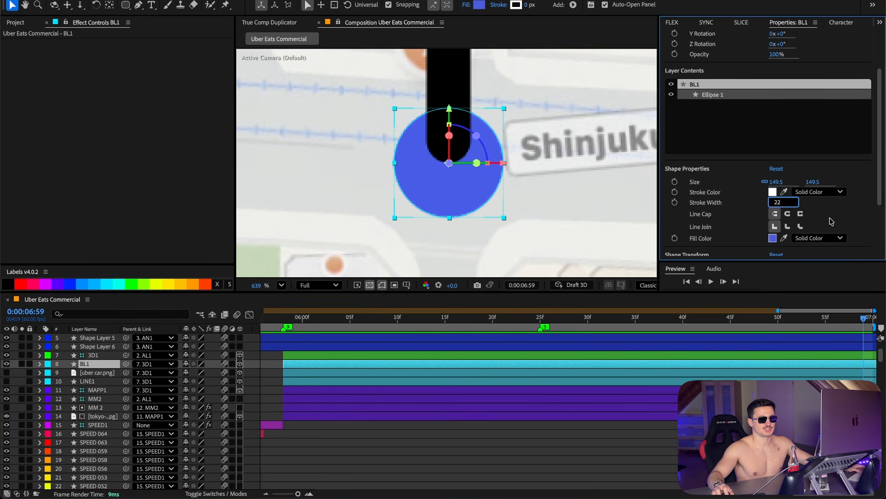
type("22")
key("Return")
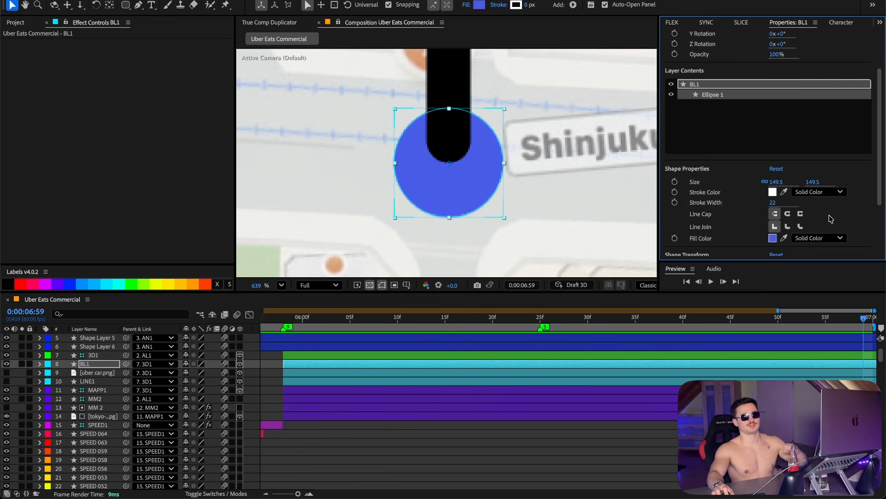
left_click(773, 192)
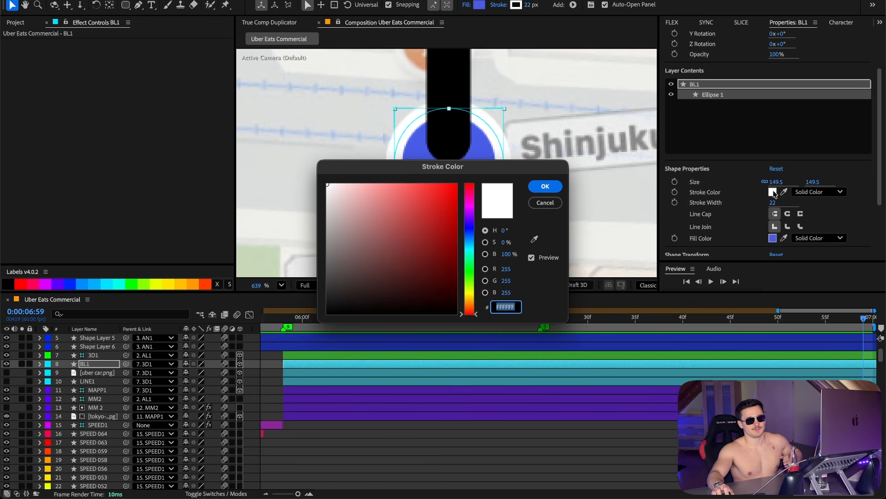
left_click(552, 203)
left_click(773, 239)
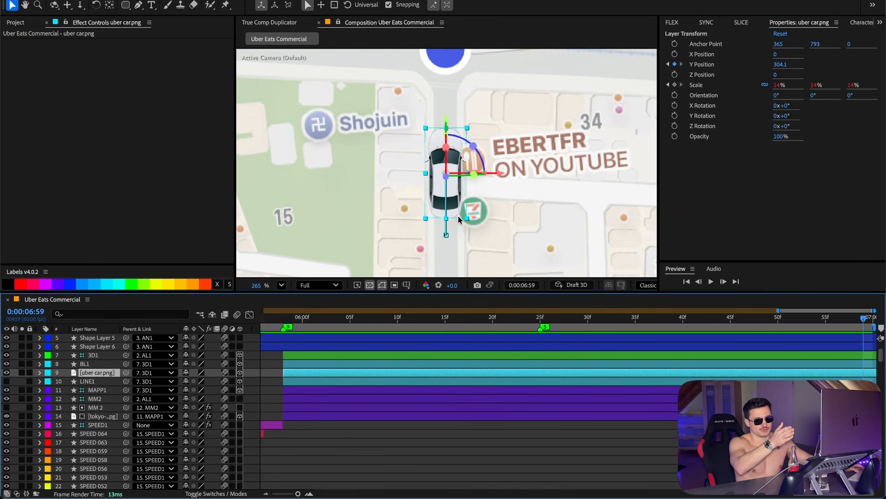
left_click(138, 5)
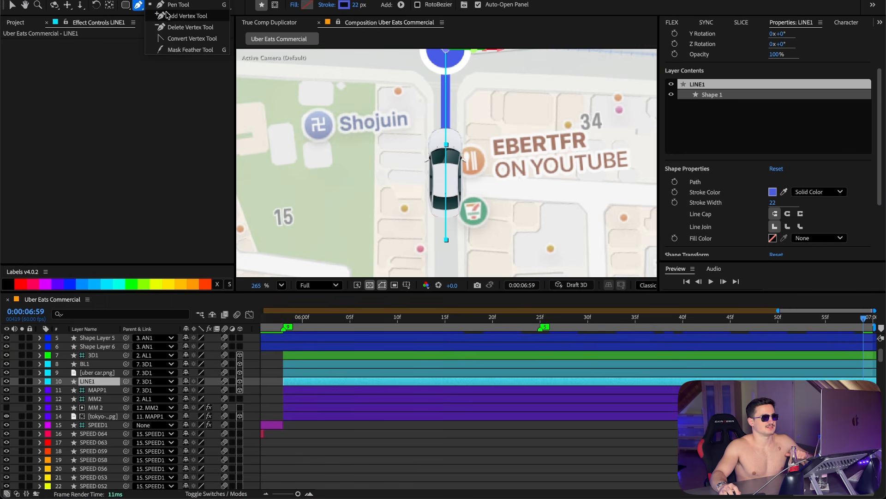
left_click(166, 5)
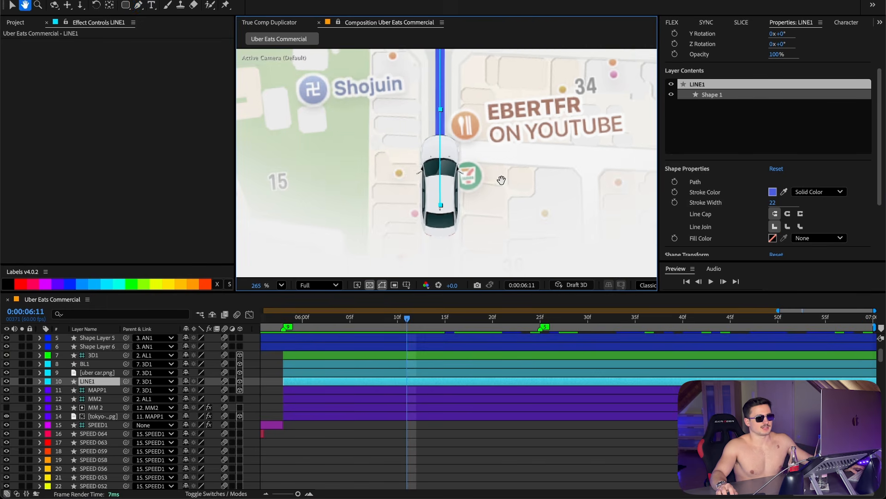
left_click_drag(501, 180, 471, 282)
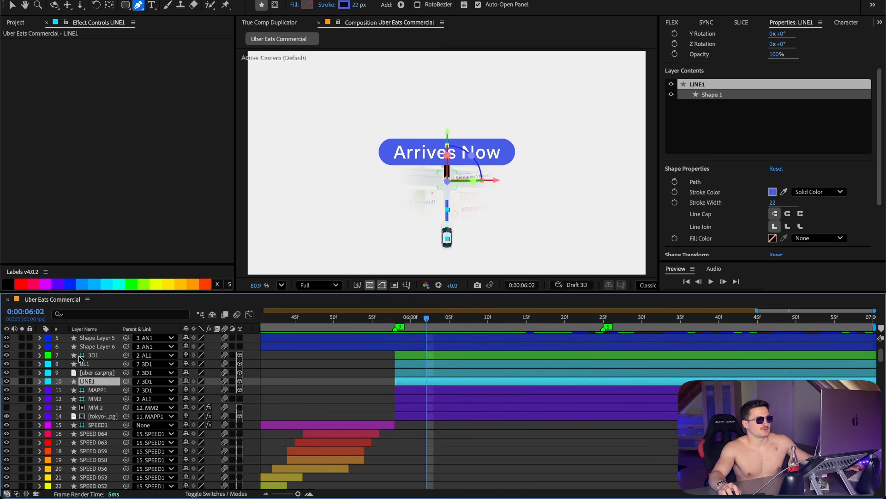
Step: Tilt the 3D1 null's X Rotation to about -56° at the end of the composition
left_click_drag(111, 392, 101, 355)
key("End")
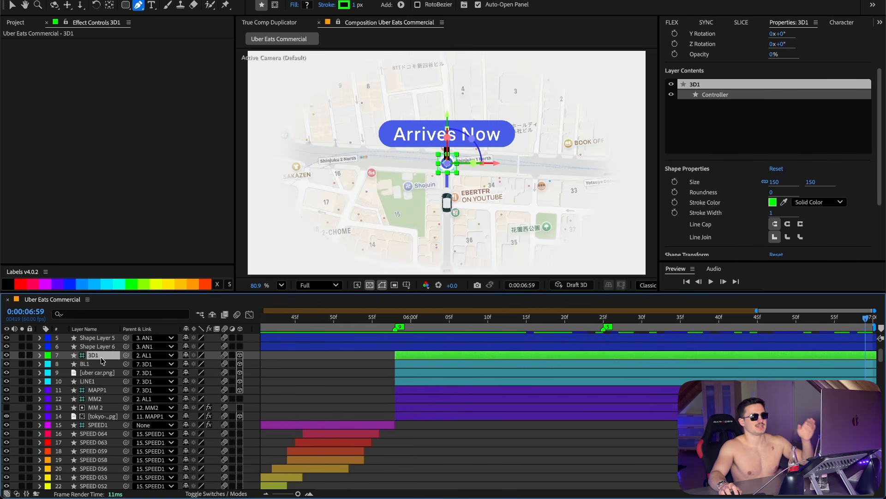
key("r")
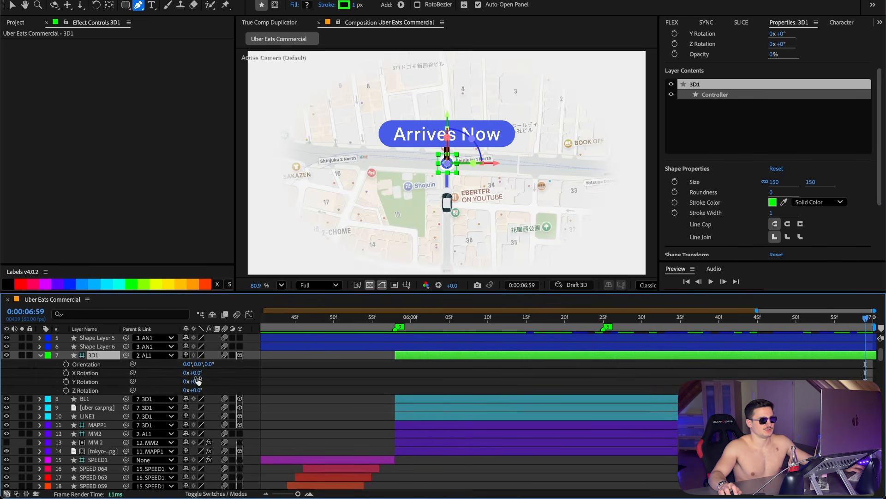
left_click_drag(195, 374, 172, 377)
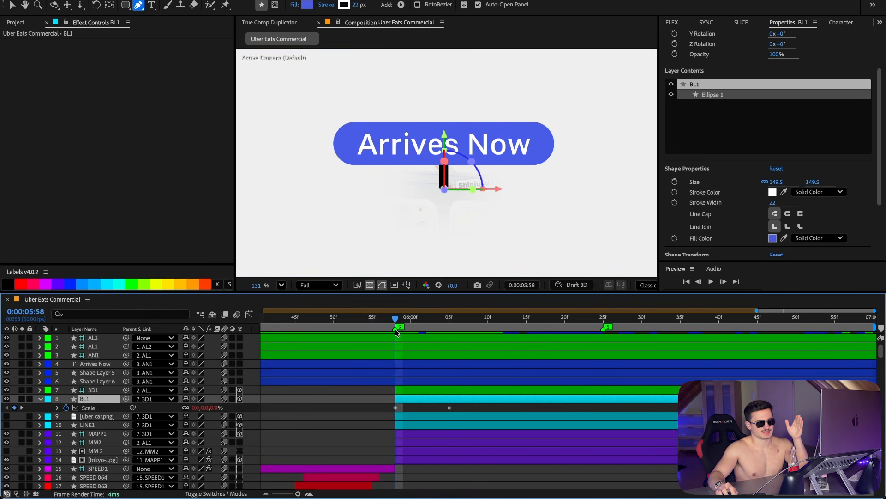
Step: Preview the car's Y Position and Scale animation from 0:00:05:58
left_click_drag(398, 333, 450, 328)
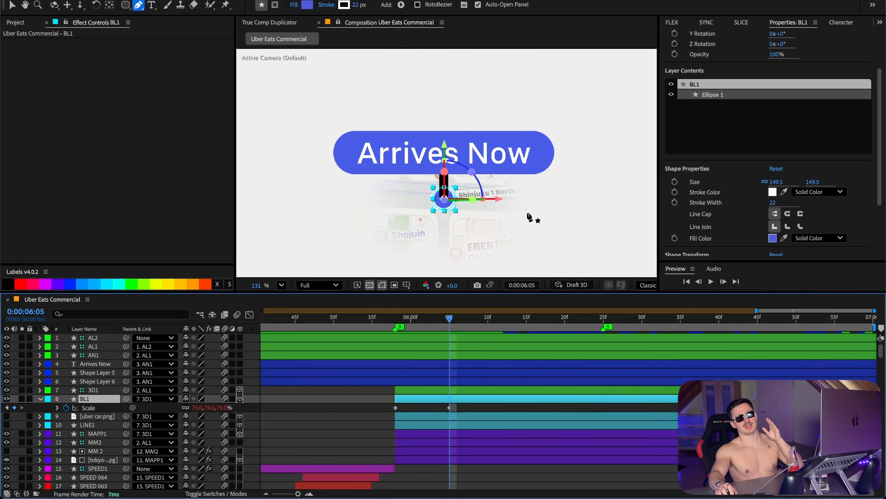
left_click(672, 22)
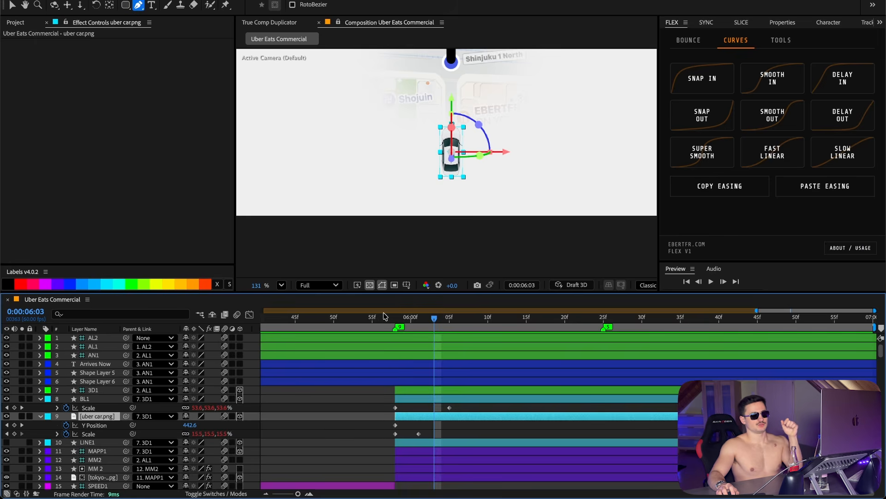
left_click_drag(376, 324, 395, 375)
left_click_drag(458, 193, 448, 278)
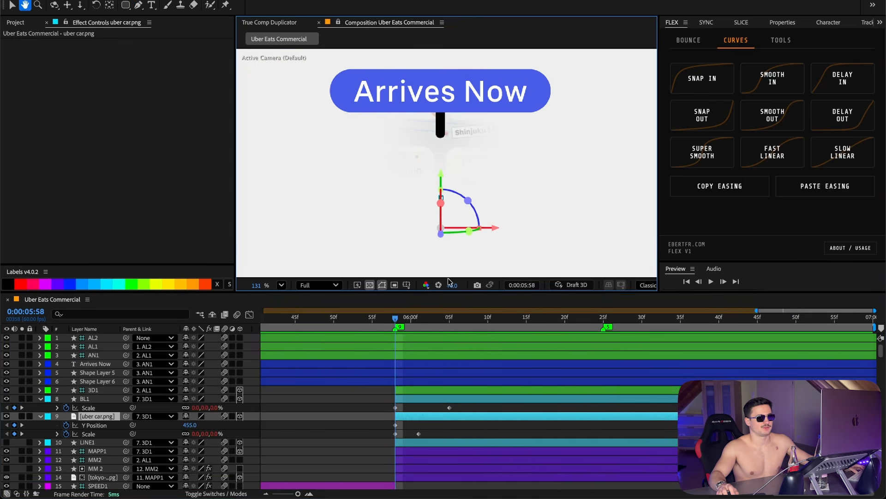
key("space")
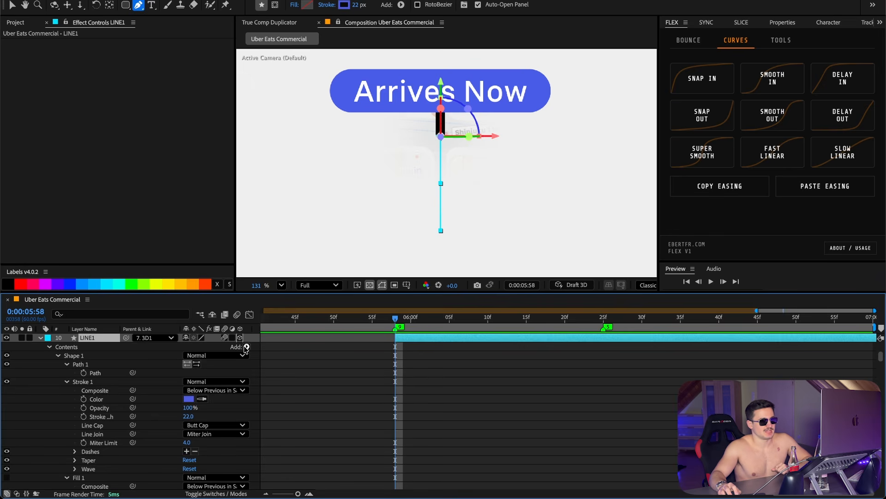
Step: Add Trim Paths to the LINE1 shape and keyframe its Start from 100% at 0:00:05:58 to 0% at 0:00:06:16
left_click(246, 347)
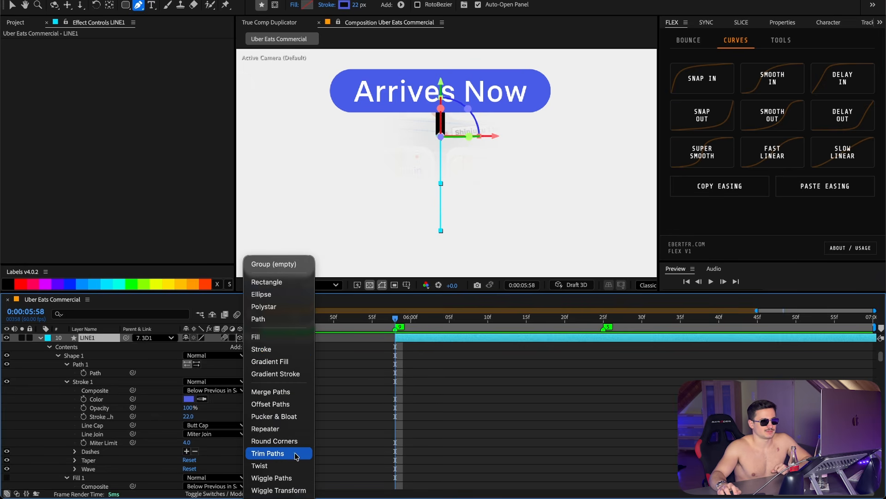
left_click(297, 457)
key("u")
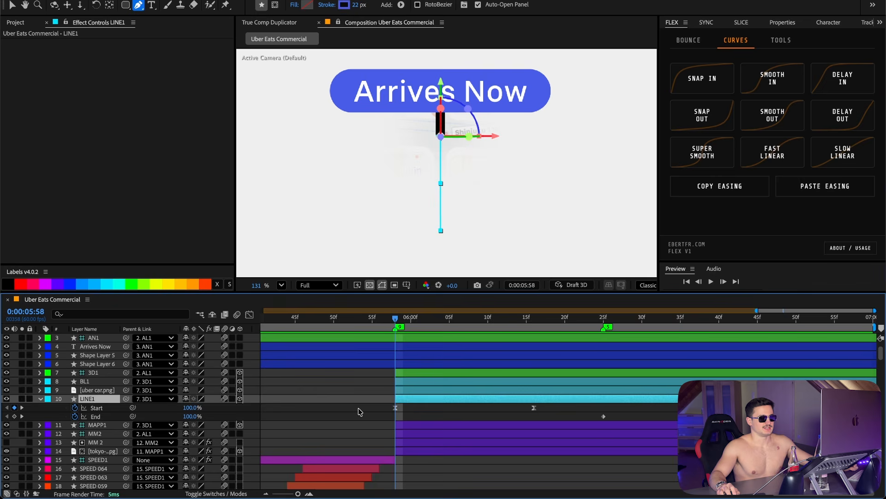
left_click(365, 413)
left_click_drag(388, 410, 409, 406)
left_click_drag(404, 324, 536, 336)
left_click(22, 398)
left_click(249, 314)
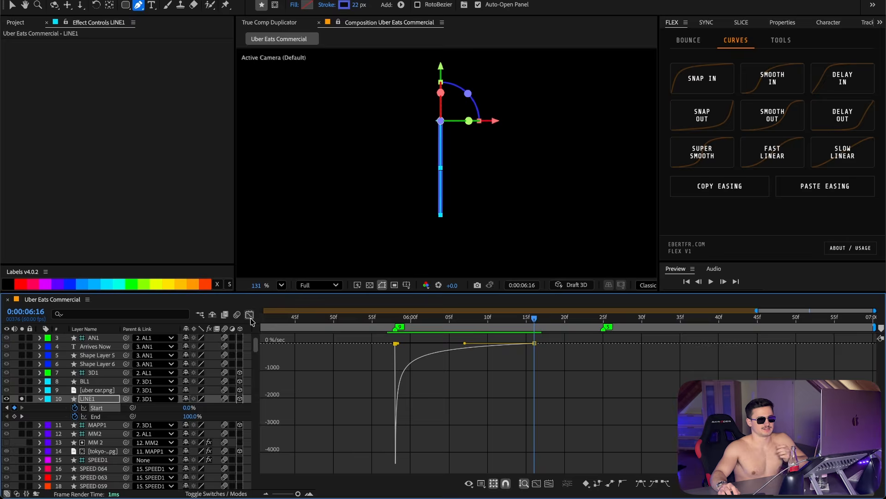
left_click(250, 315)
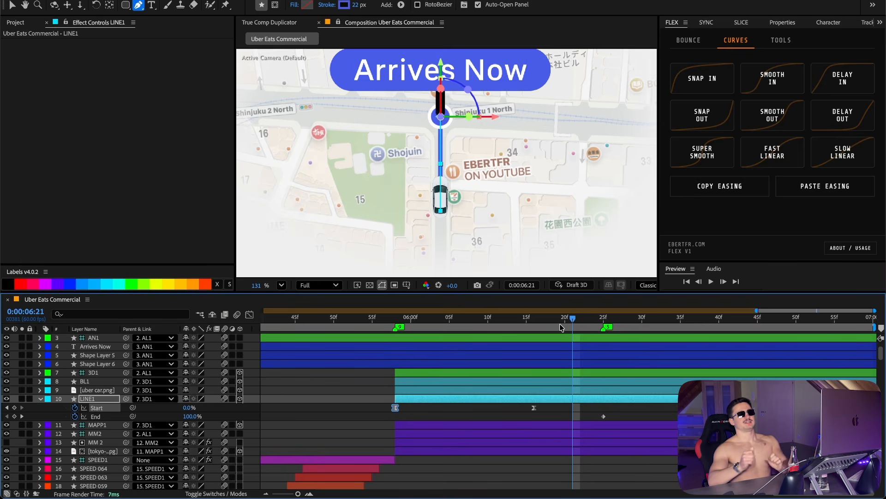
left_click(603, 416)
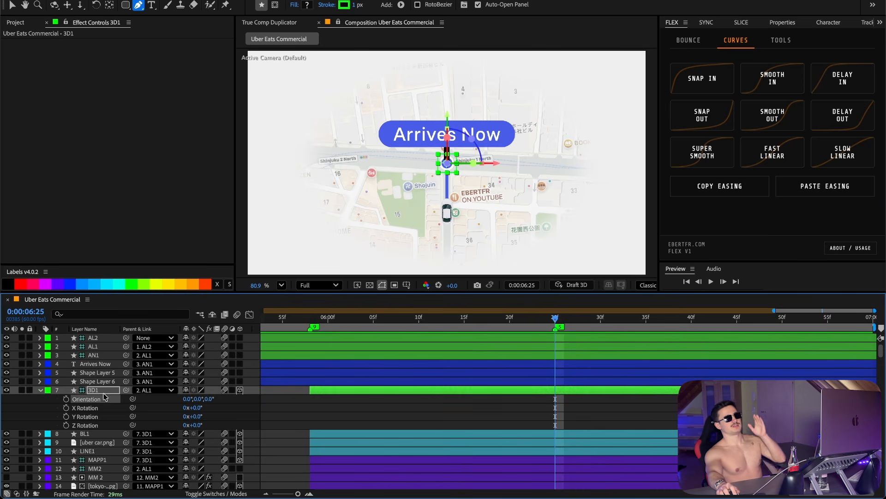
Step: Set the 3D1 null's X, Y and Z Rotation to -39°, 9° and 1° at 0:00:06:25
left_click(103, 394)
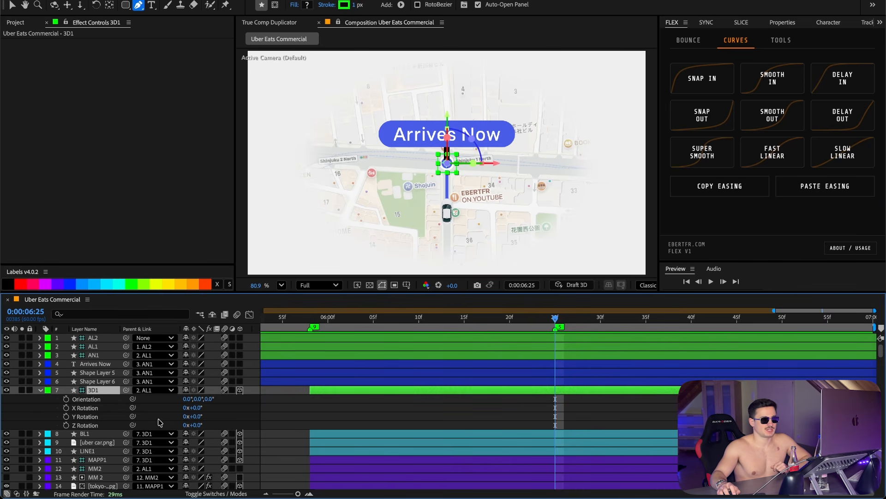
left_click(196, 408)
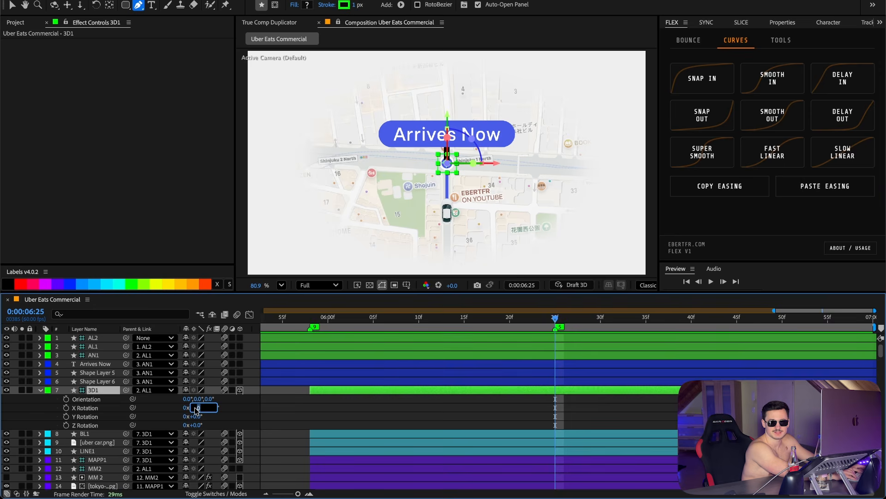
type("-39")
left_click(195, 417)
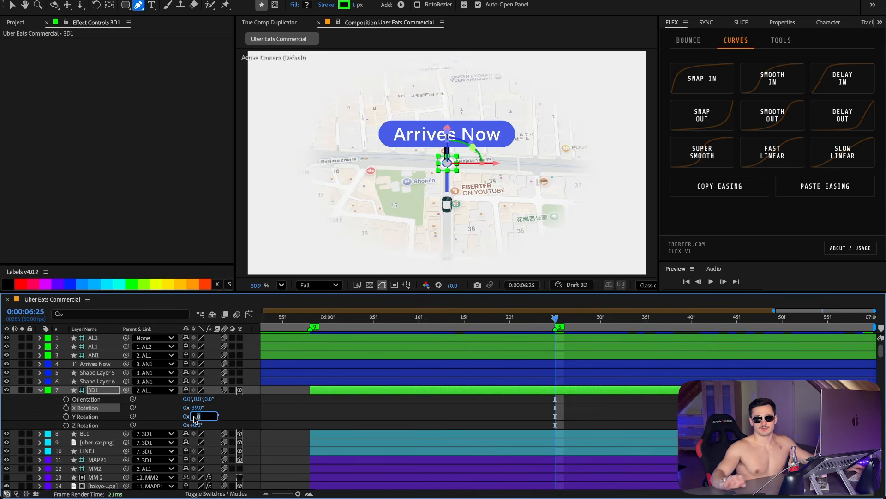
type("9")
key("Return")
left_click(196, 425)
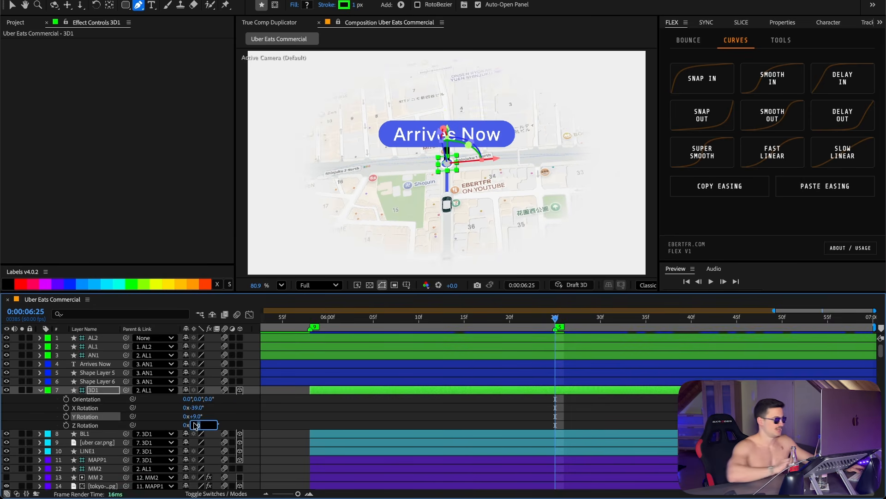
type("1")
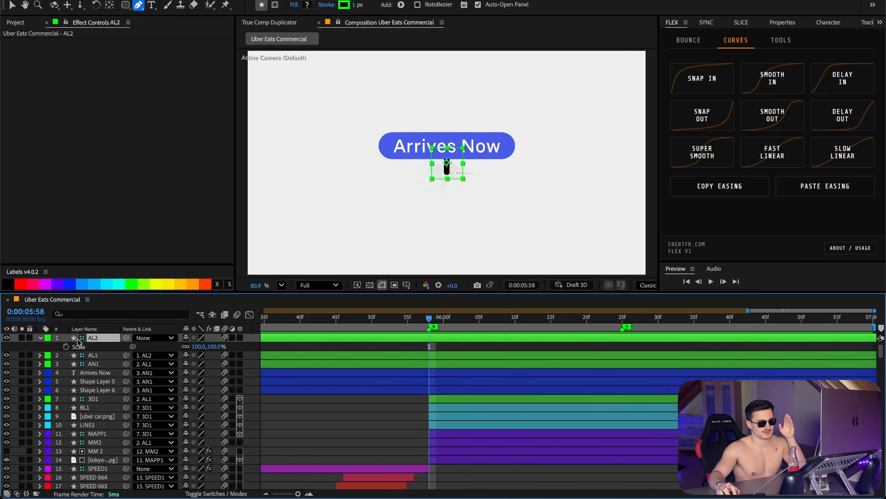
left_click_drag(430, 320, 872, 333)
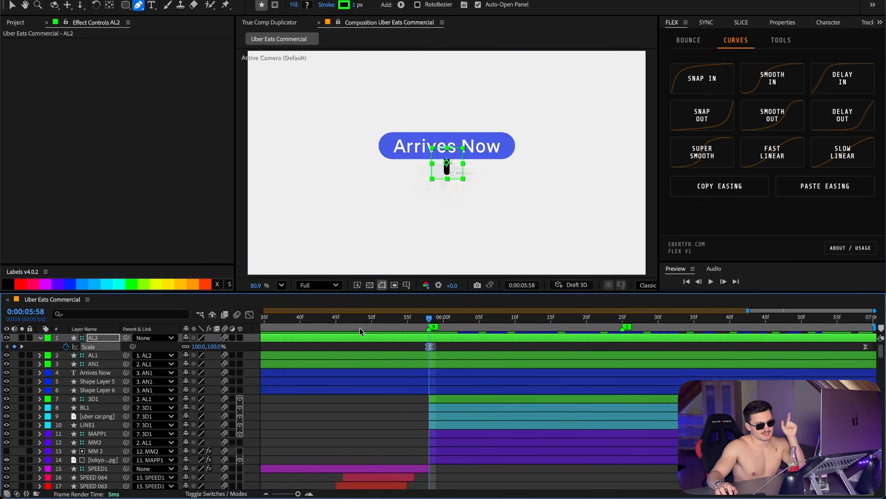
left_click(622, 317)
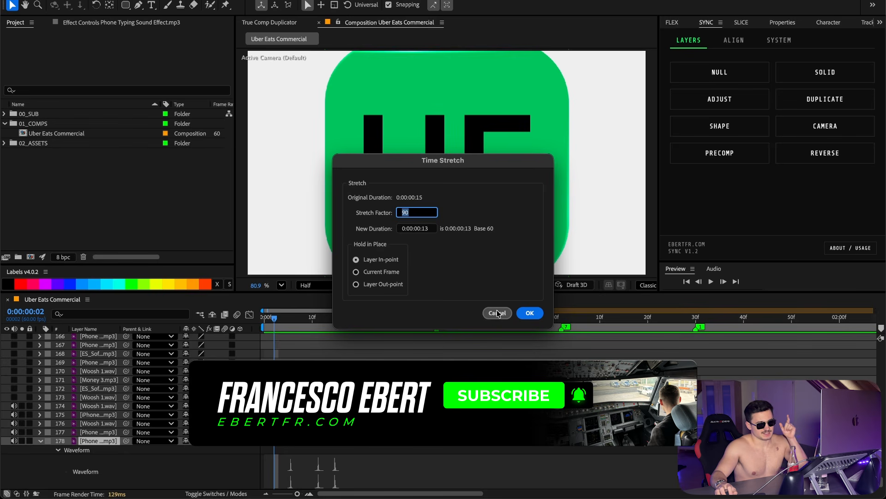
left_click(497, 313)
left_click(264, 318)
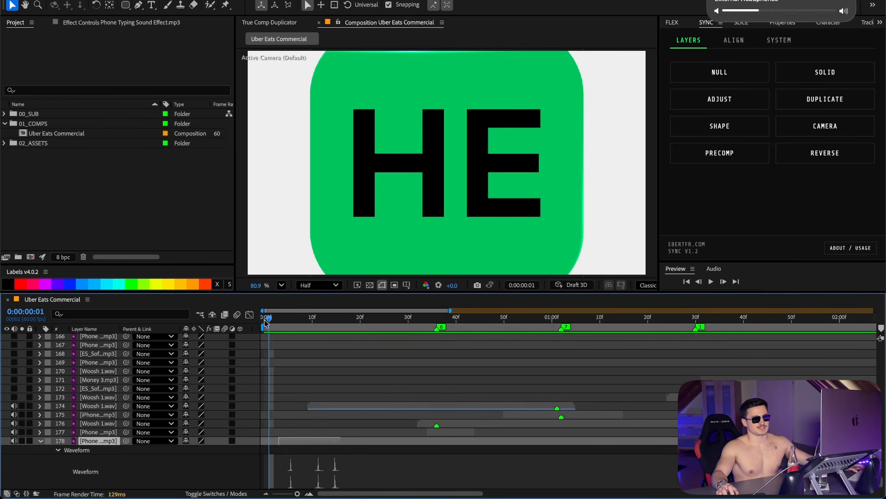
Step: Time-stretch the Phone Typing sound on layer 177 to 80%
key("space")
key("space")
left_click(310, 318)
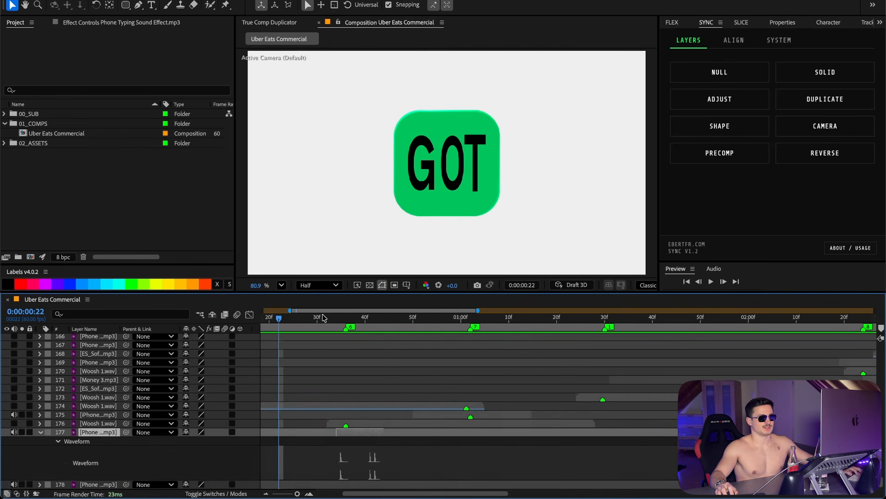
mouse_move(321, 317)
left_mouse_down()
mouse_move(337, 318)
mouse_move(321, 318)
left_mouse_up()
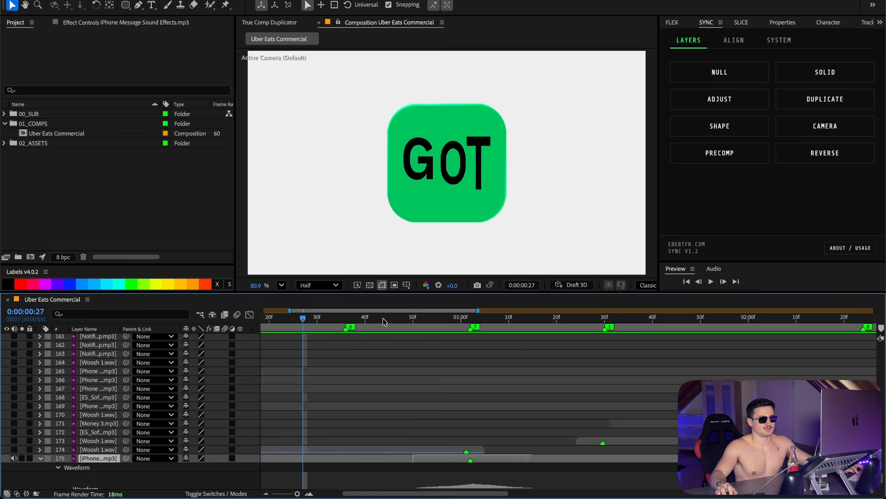
key("space")
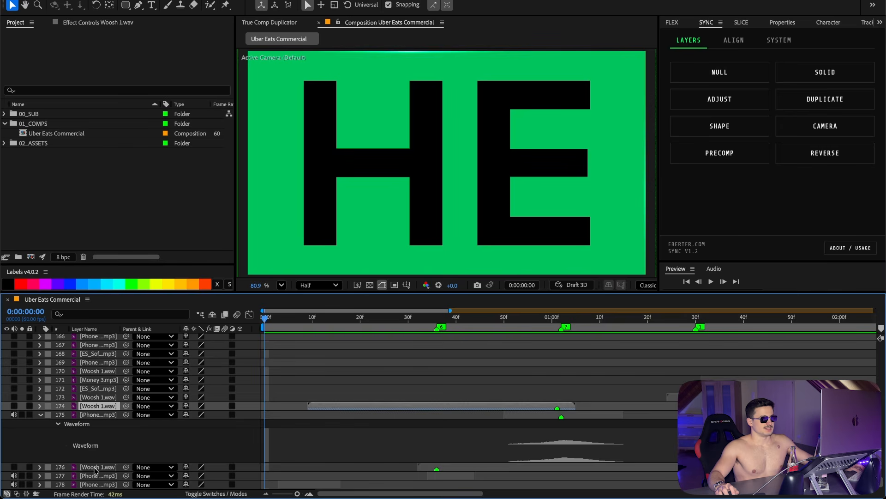
Step: Reverse the Woosh 1.wav sound on layer 174 so it swells into the icon animation
left_click(95, 470)
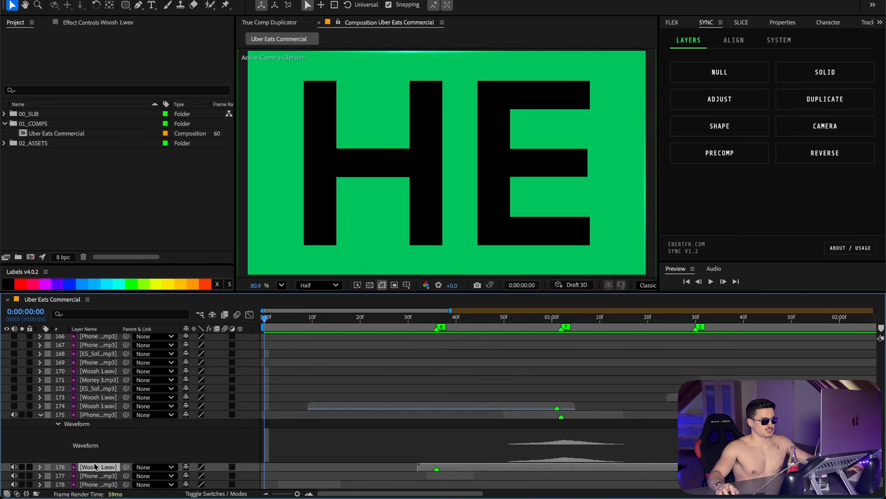
left_click(497, 317)
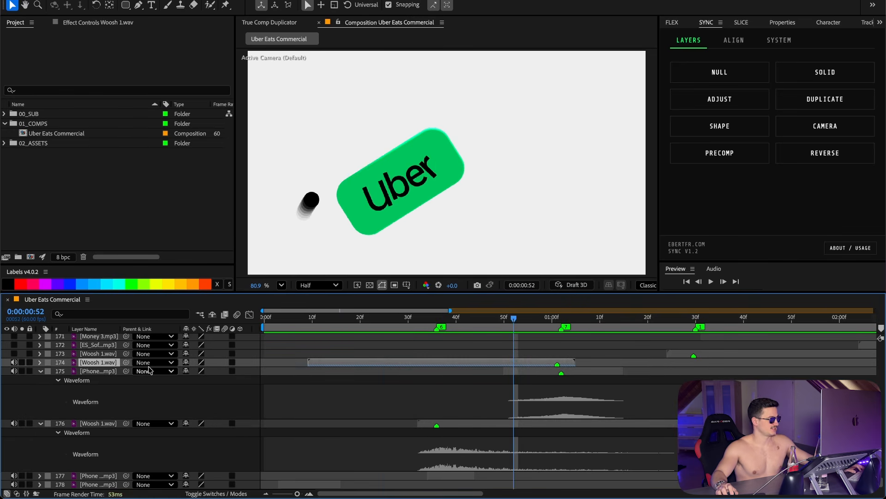
left_click(824, 153)
Step: Time-stretch the Woosh 1.wav sound on layer 173 to 70%
left_click_drag(414, 319, 356, 322)
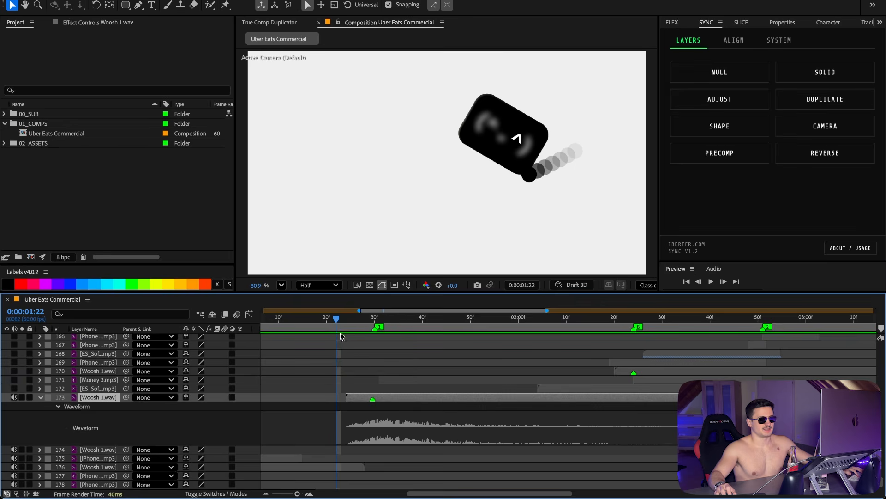
left_click_drag(341, 332, 326, 326)
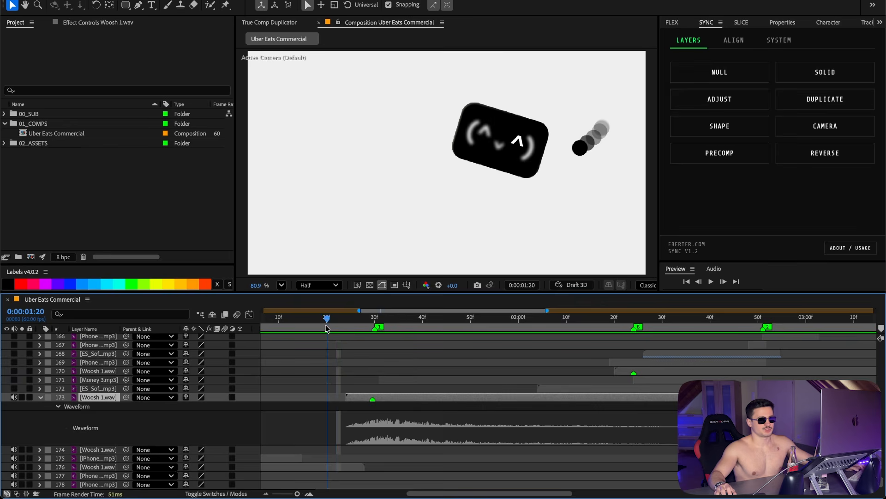
key("ctrl+alt+r")
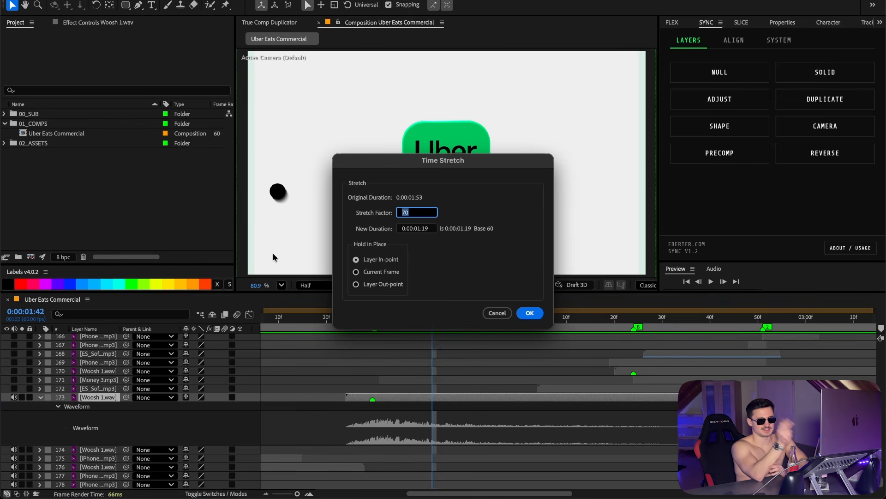
left_click(488, 315)
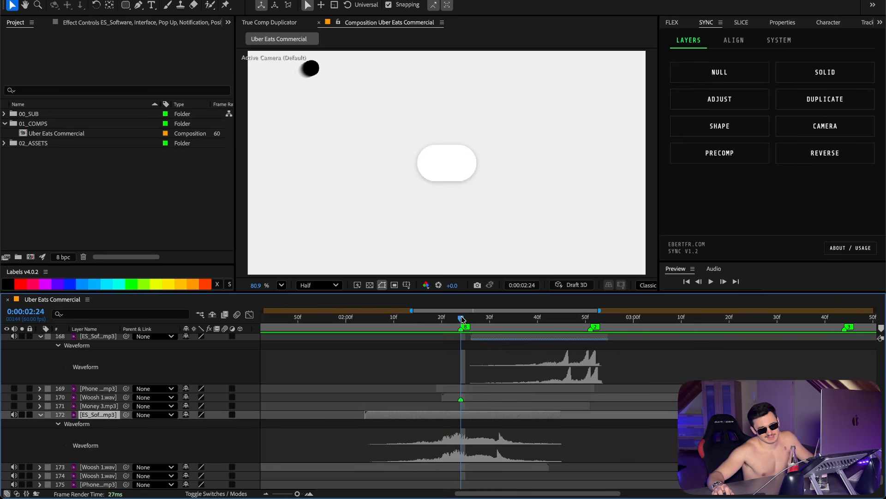
Step: Review the Money and phone sound layers' waveforms and timing against the search-bar animation
scroll(92, 349, "up", 1)
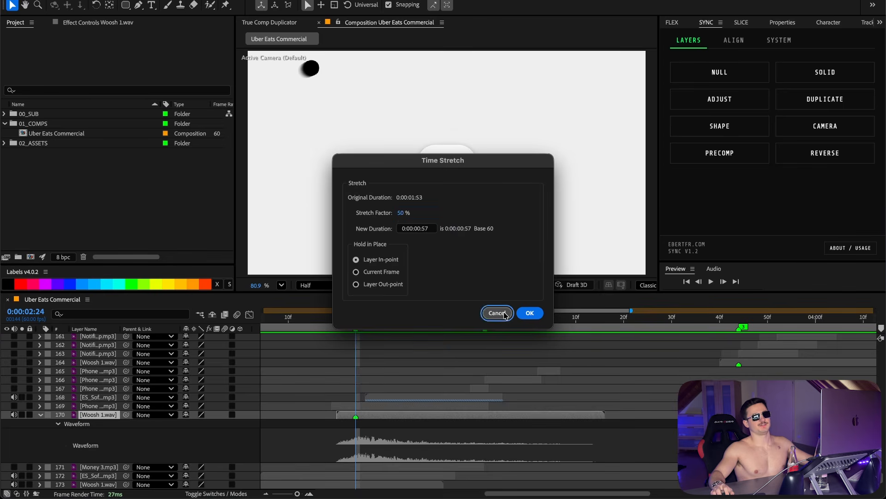
left_click(497, 313)
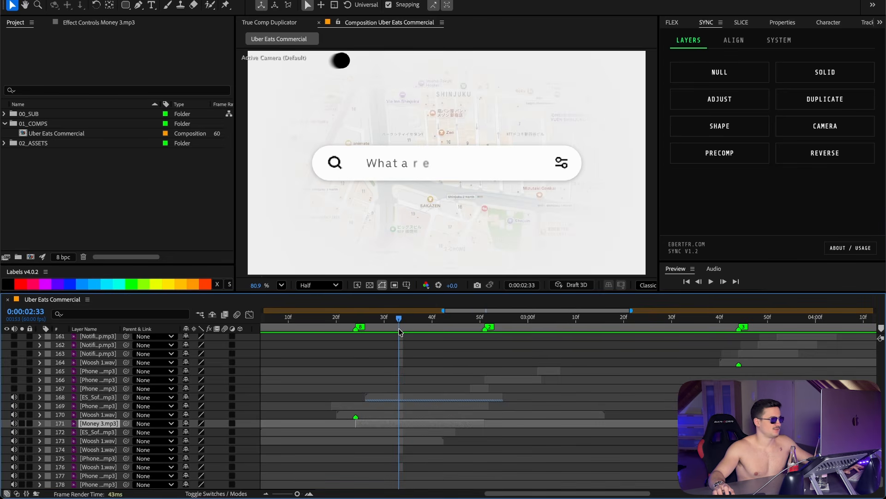
key("l")
key("l")
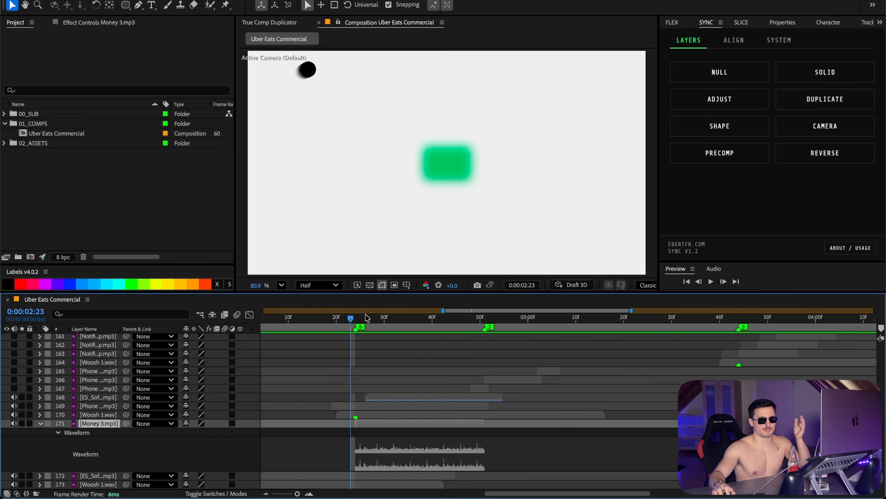
key("space")
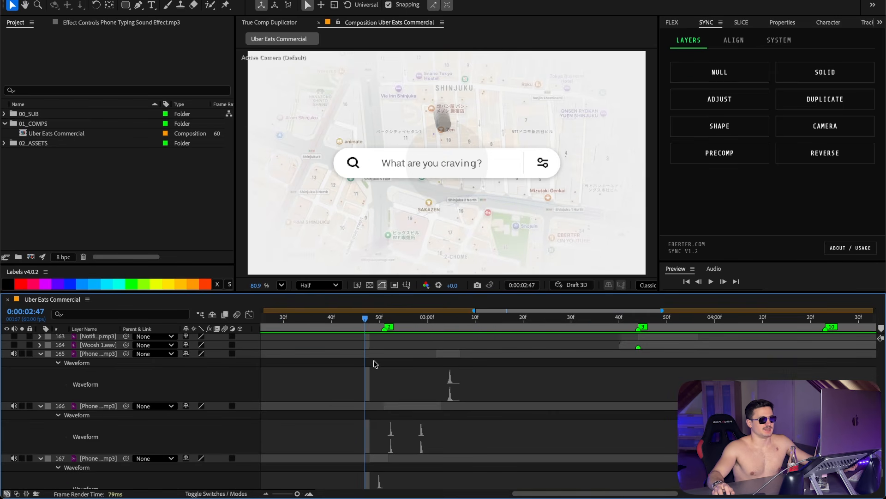
left_click_drag(365, 323, 374, 323)
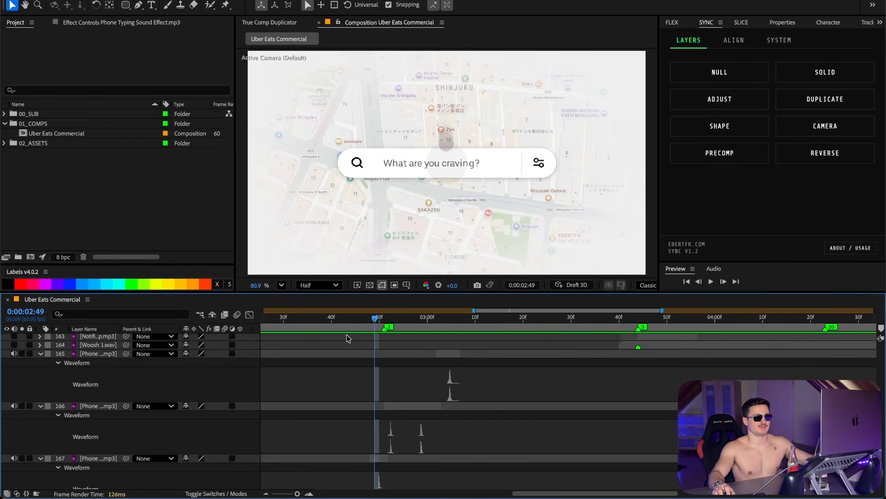
key("Page_Down")
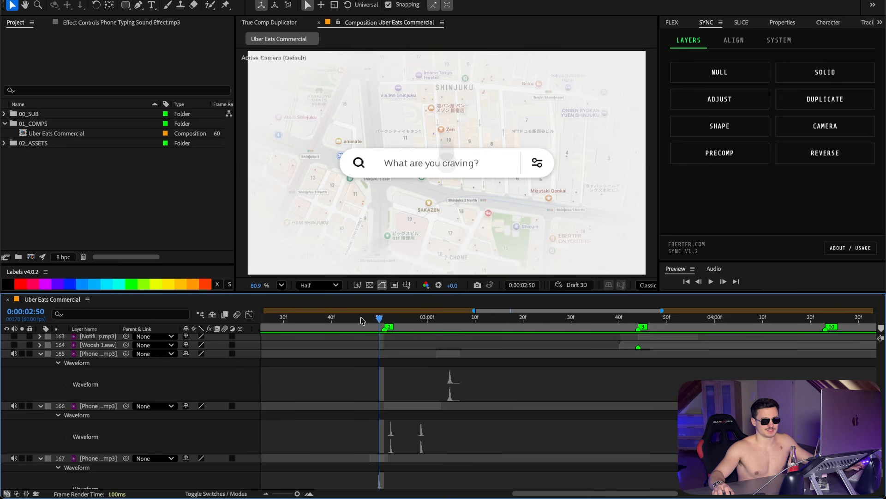
left_click(383, 322)
key("space")
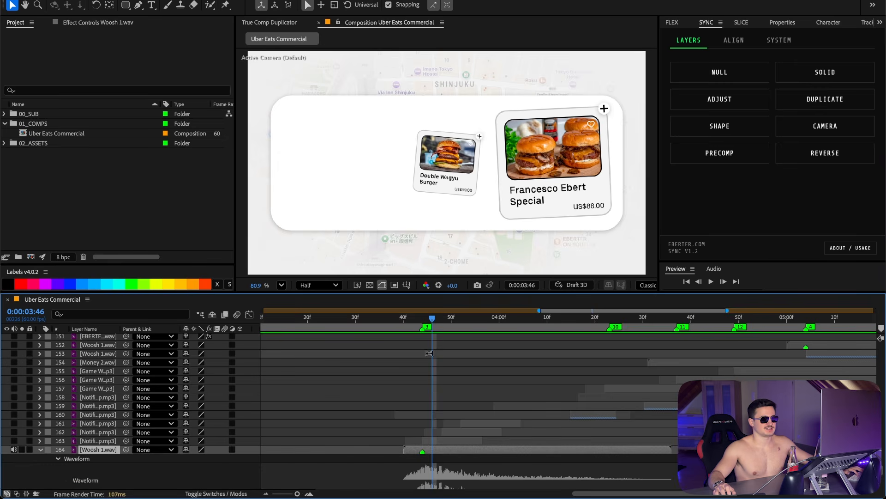
left_click(396, 323)
key("space")
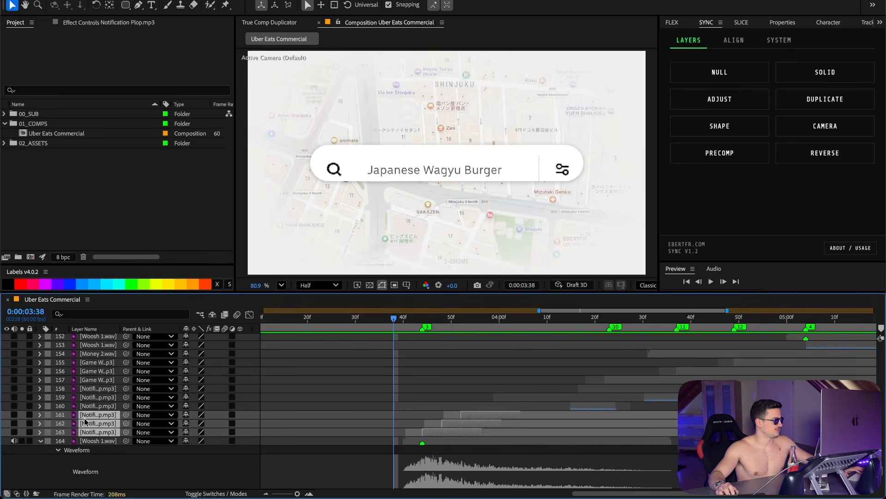
Step: Time-stretch the Notification Plop sound on layer 160 by -70% to reverse and shorten it
key("l")
key("l")
mouse_move(393, 331)
left_mouse_down()
mouse_move(431, 333)
mouse_move(409, 322)
mouse_move(457, 323)
mouse_move(395, 323)
left_mouse_up()
left_click(453, 416)
left_click(451, 409)
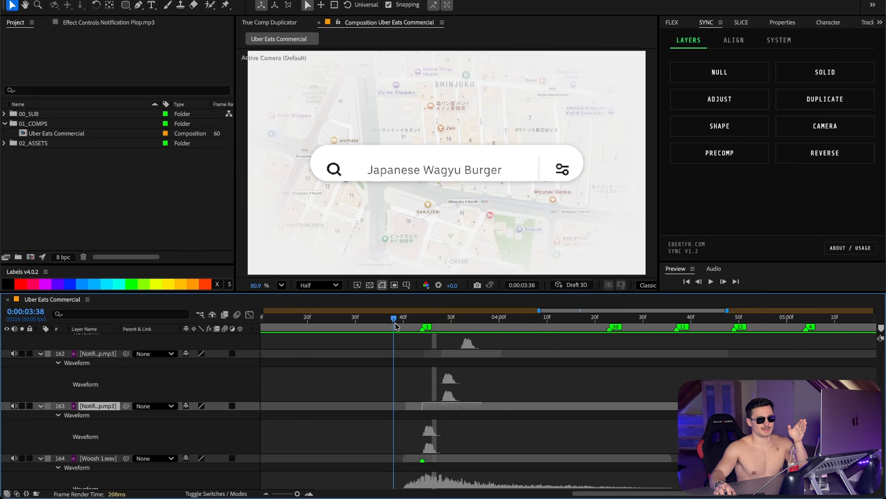
key("space")
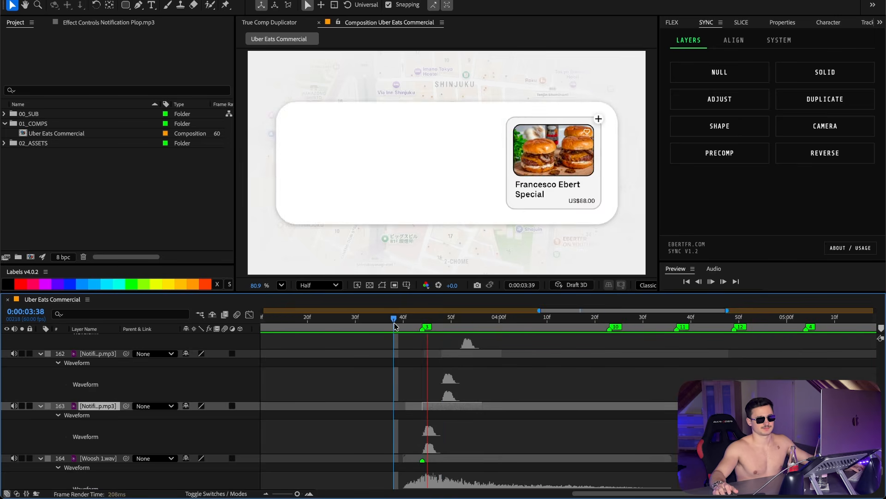
key("space")
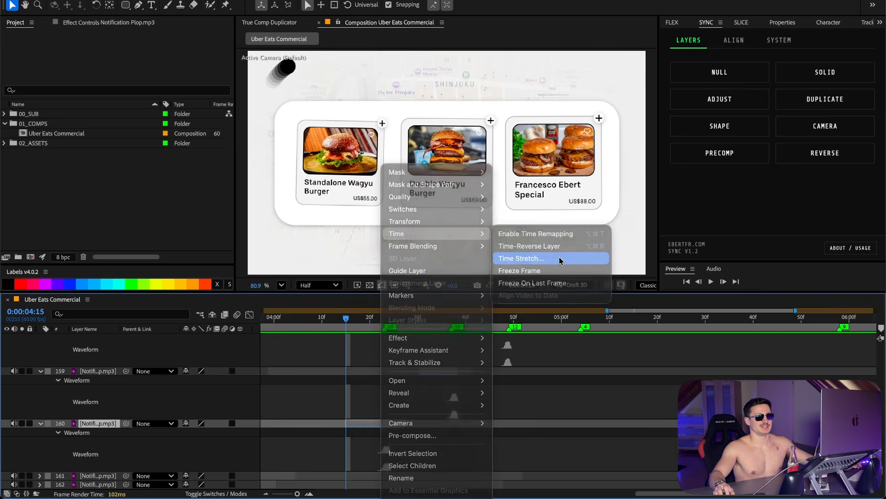
left_click(560, 258)
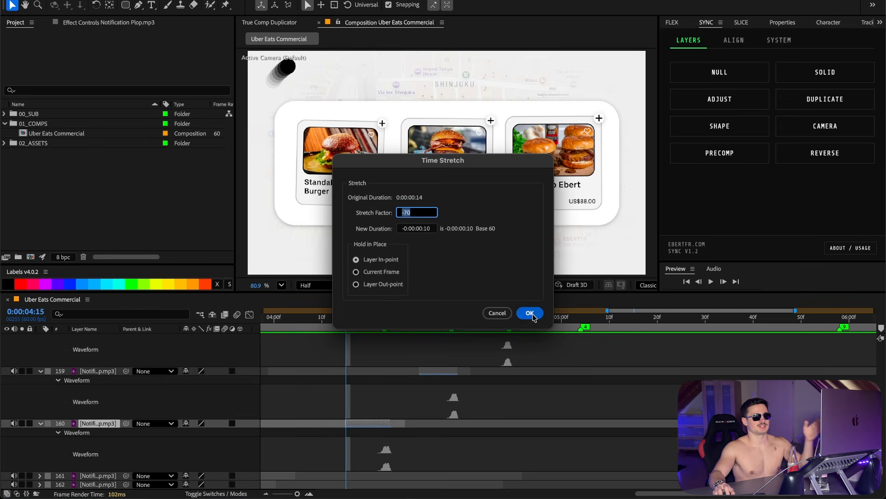
left_click(529, 313)
Step: Time-stretch the Game Win sound on layer 156 to 90%
right_click(443, 165)
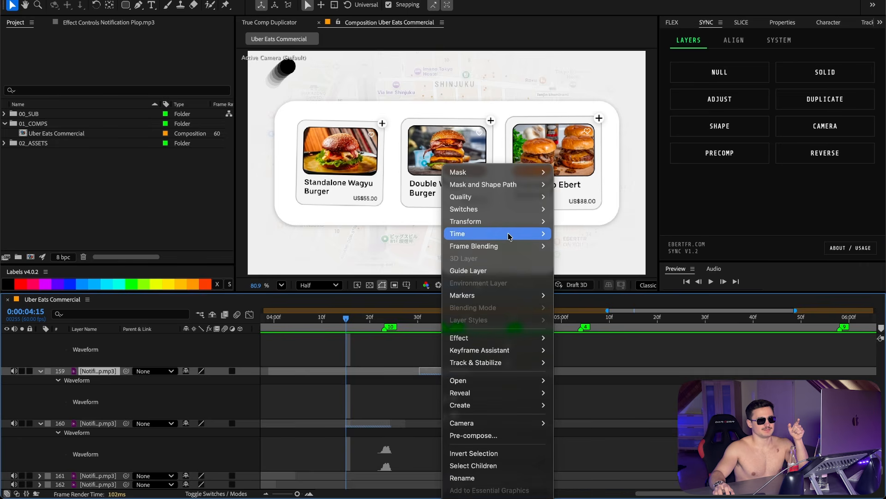
key("space")
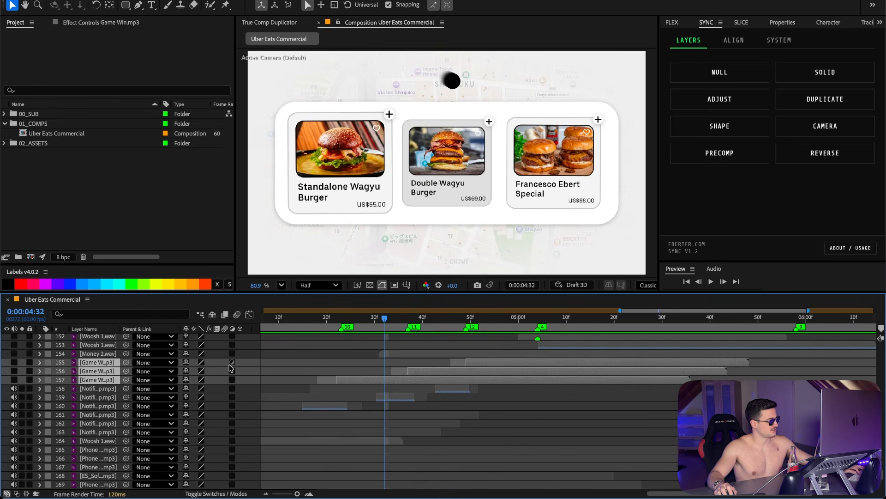
key("l")
key("l")
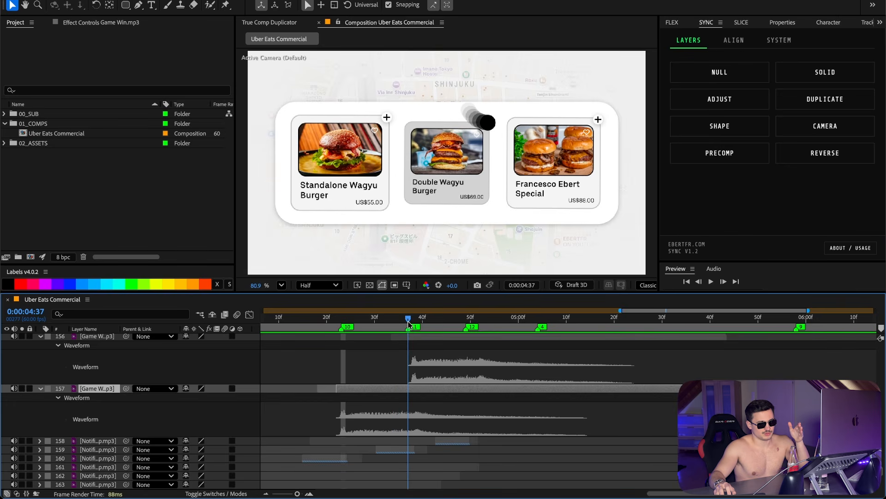
left_click_drag(409, 323, 465, 323)
right_click(466, 368)
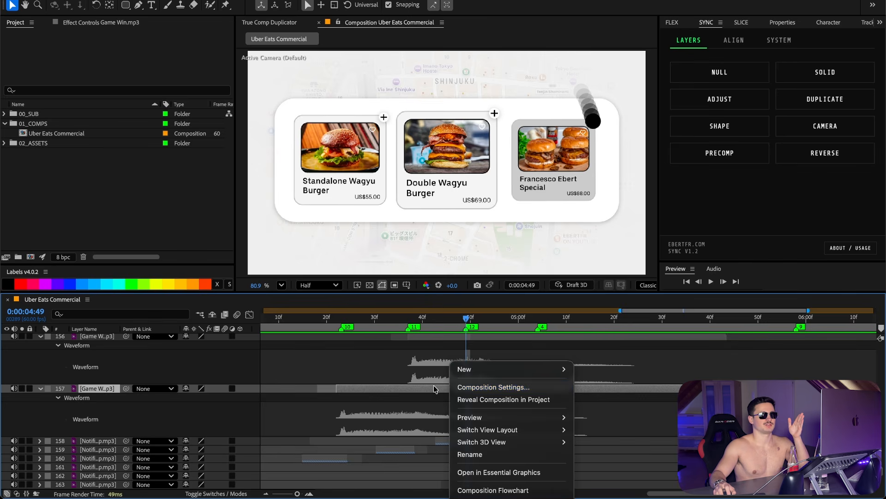
left_click(585, 255)
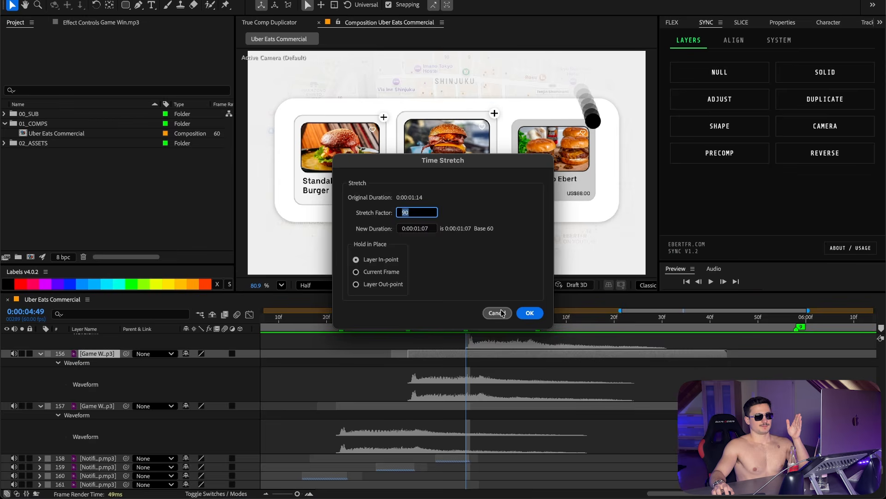
left_click(529, 312)
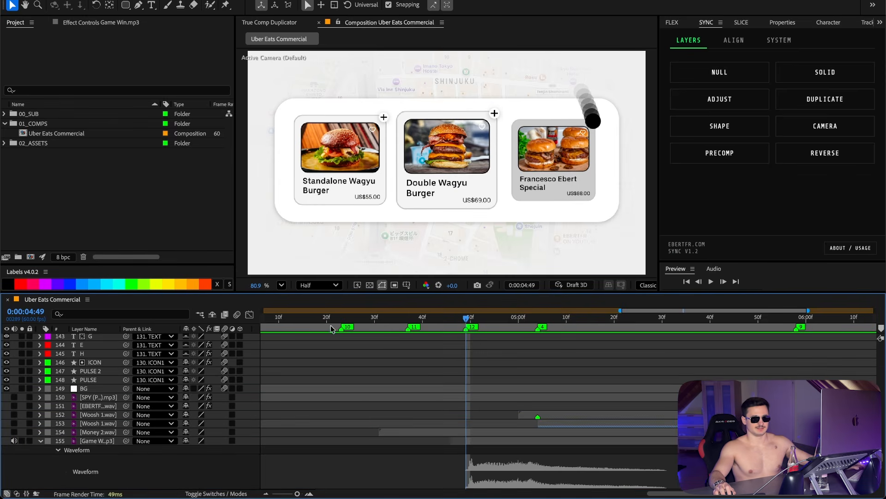
Step: Preview the sound effects against the Arrives Now map and car animation
key("space")
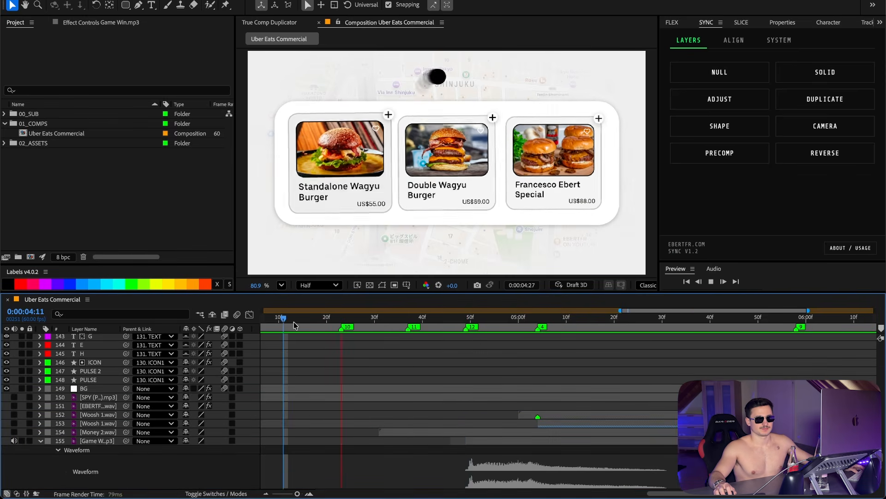
key("l")
key("l")
key("space")
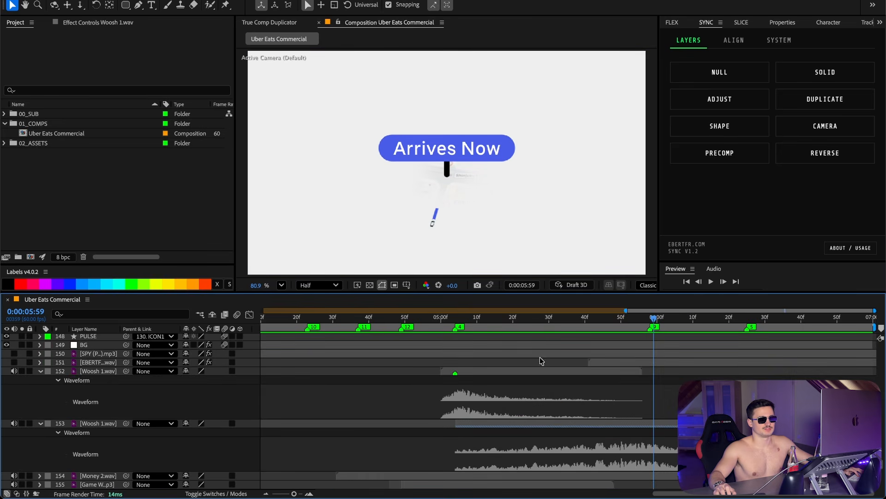
left_click(492, 370)
key("space")
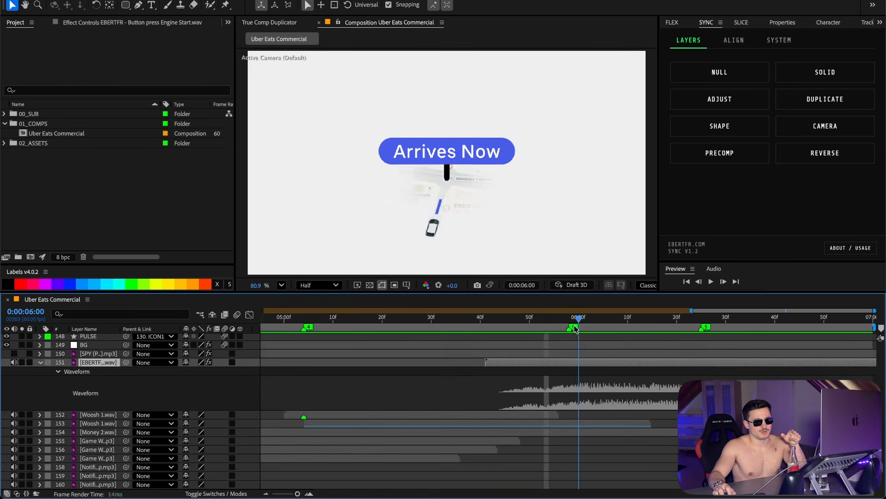
left_click_drag(574, 326, 578, 327)
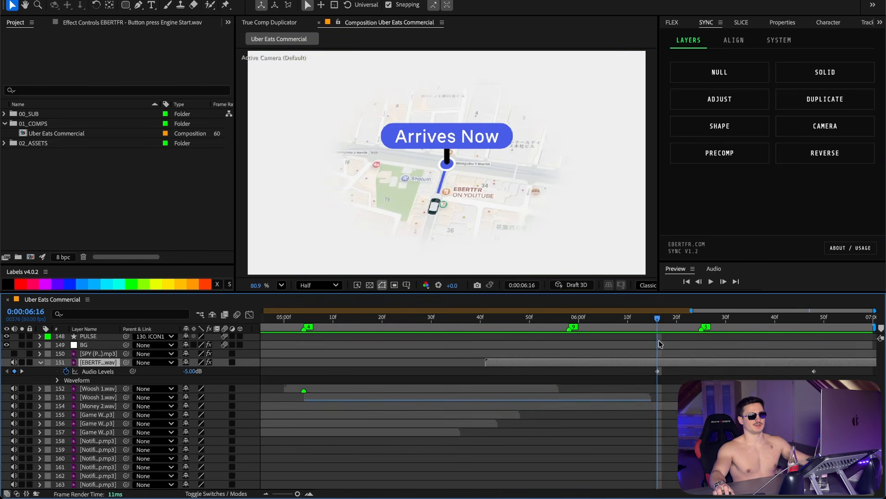
key("space")
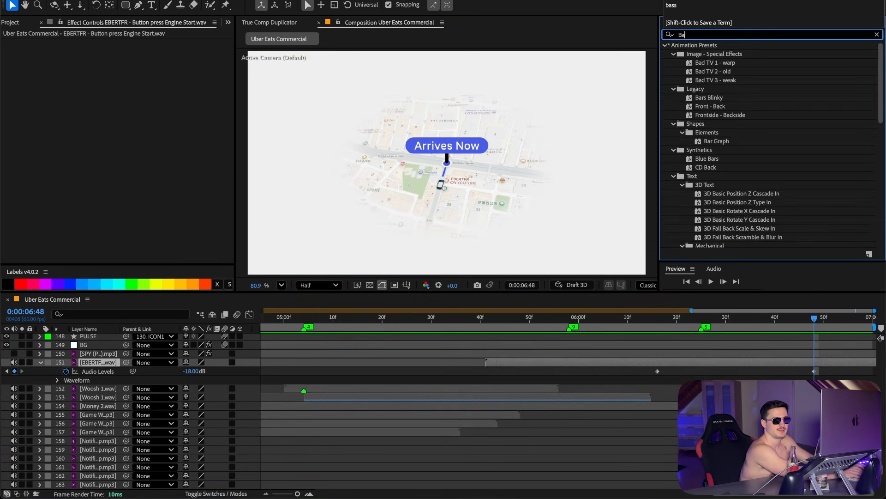
Step: Apply Bass & Treble to the Engine Start sound on layer 151 and set Bass to 100
type("ss")
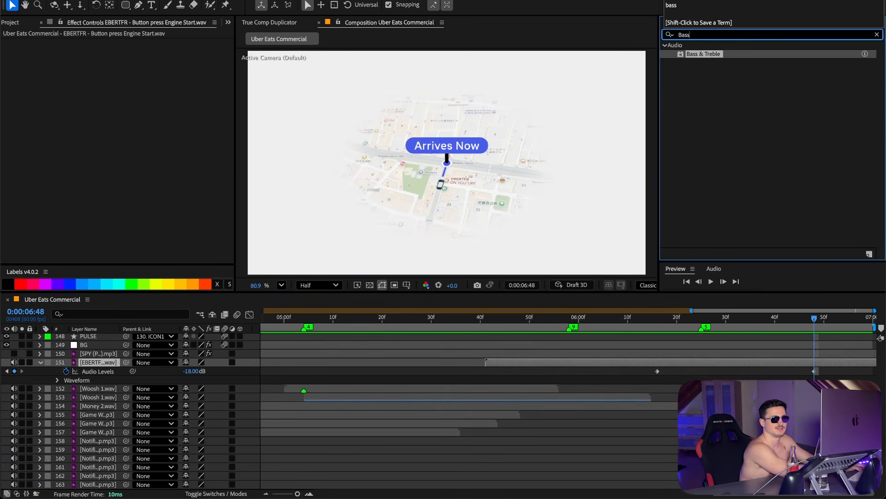
left_click_drag(704, 53, 313, 109)
left_click_drag(132, 51, 562, 44)
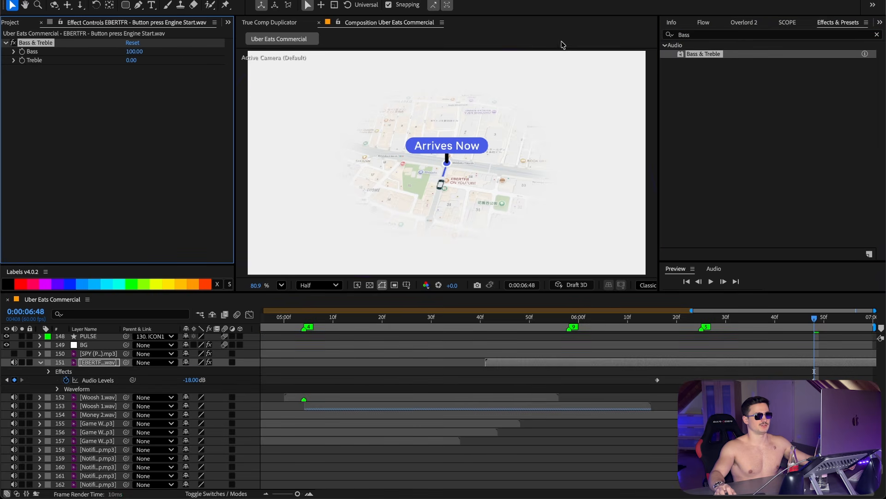